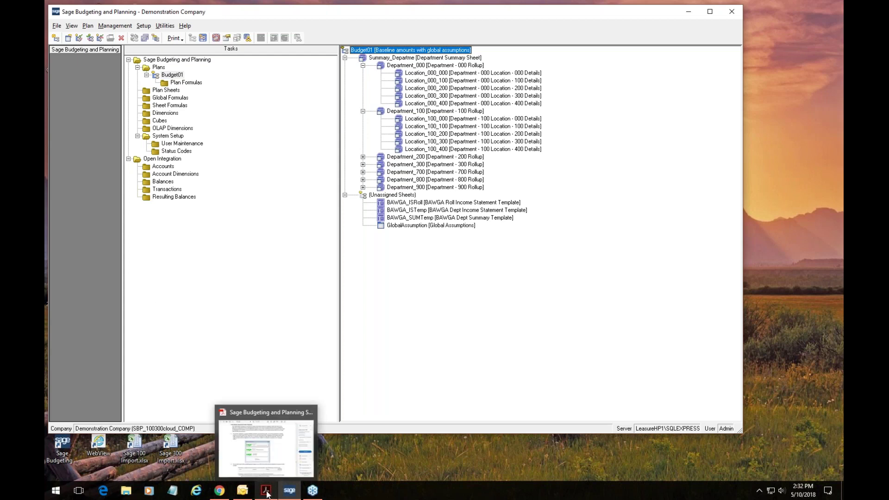
Step: Read the Quick Start Assistant section of the System Management Guide PDF and view the imported Open Integration accounts
click(271, 477)
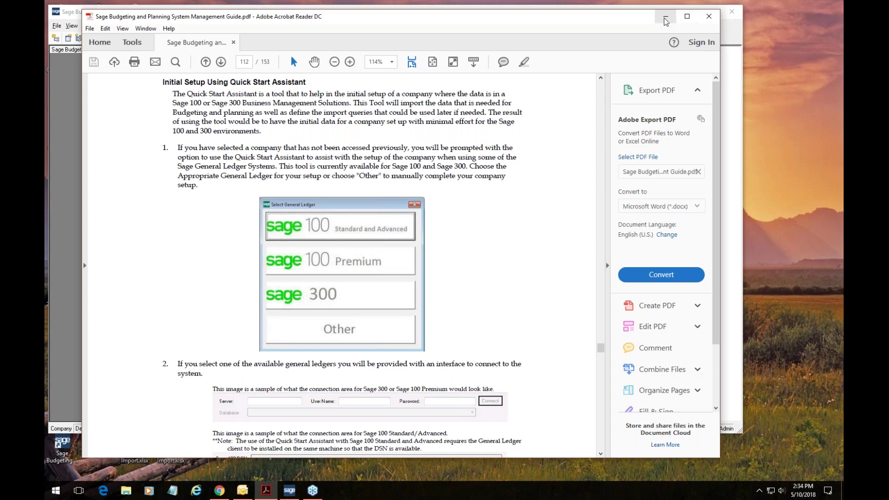
click(701, 18)
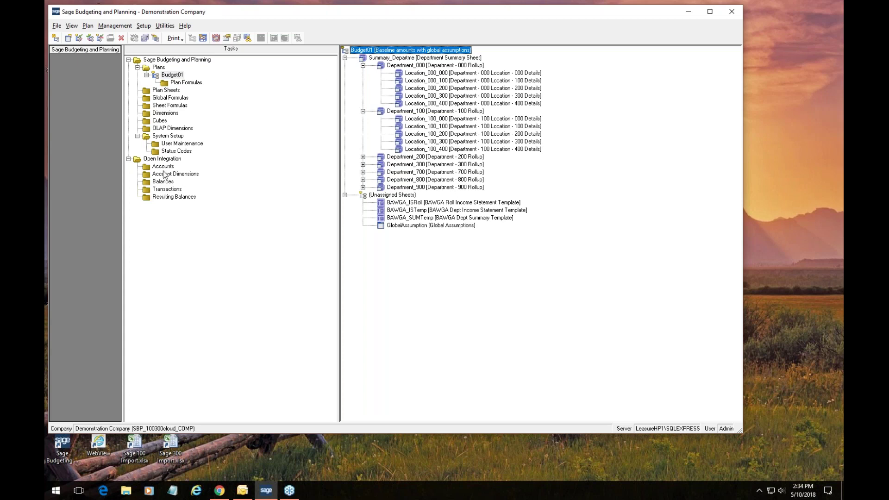
click(161, 168)
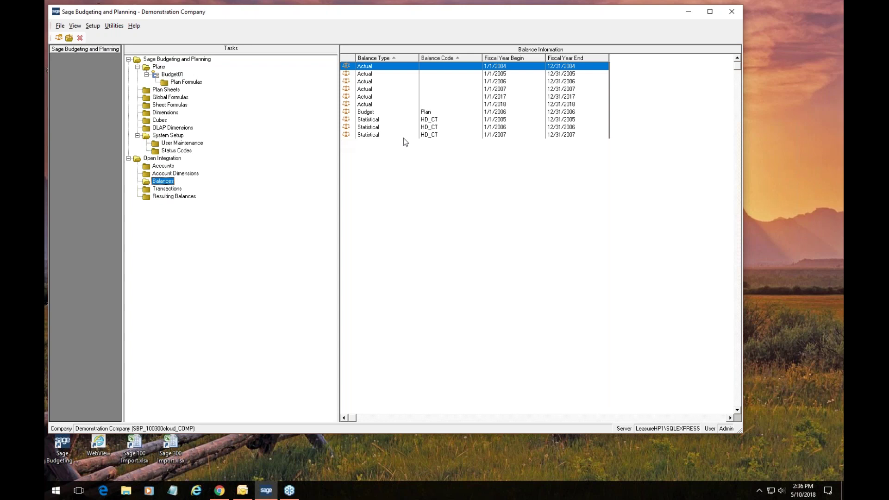
Step: Examine the Budget01 plan's sheet hierarchy under the department summary, expanding departments 000, 100 and 200 with their location detail sheets
click(178, 75)
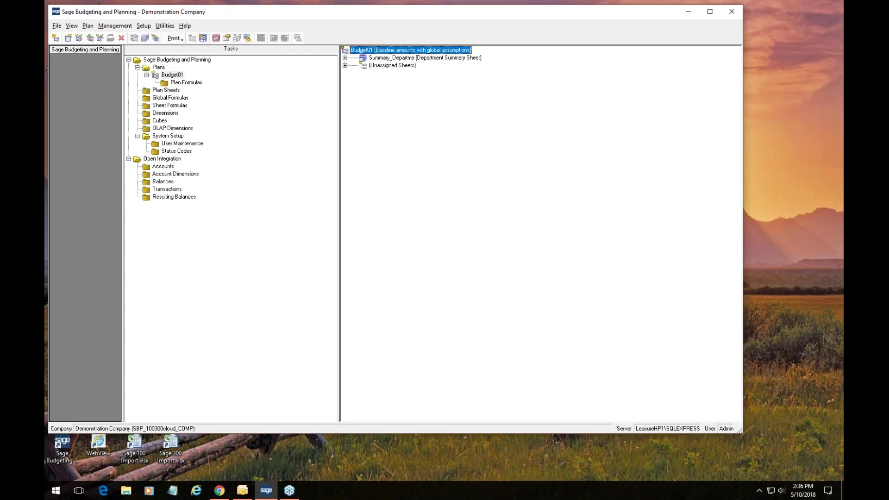
click(345, 58)
click(363, 66)
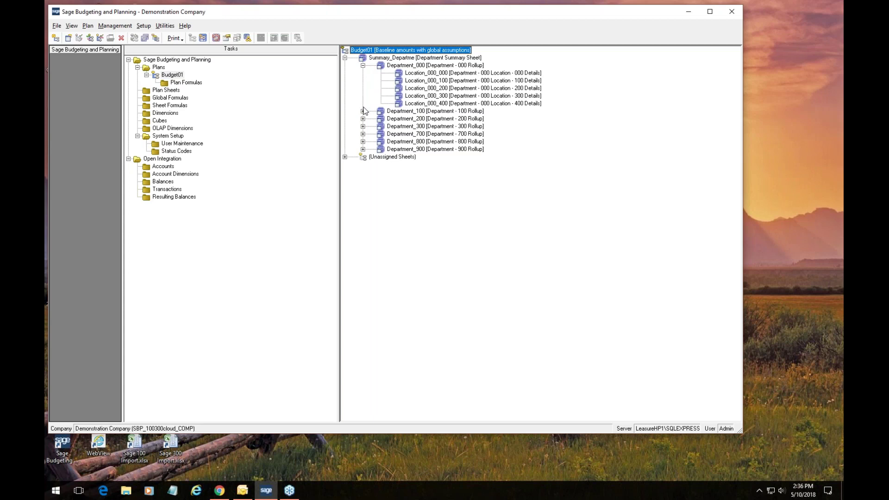
click(362, 111)
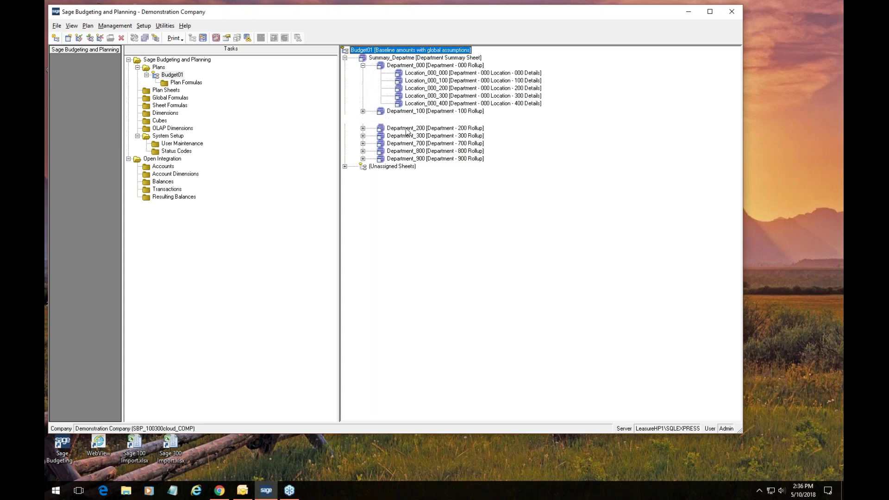
click(363, 157)
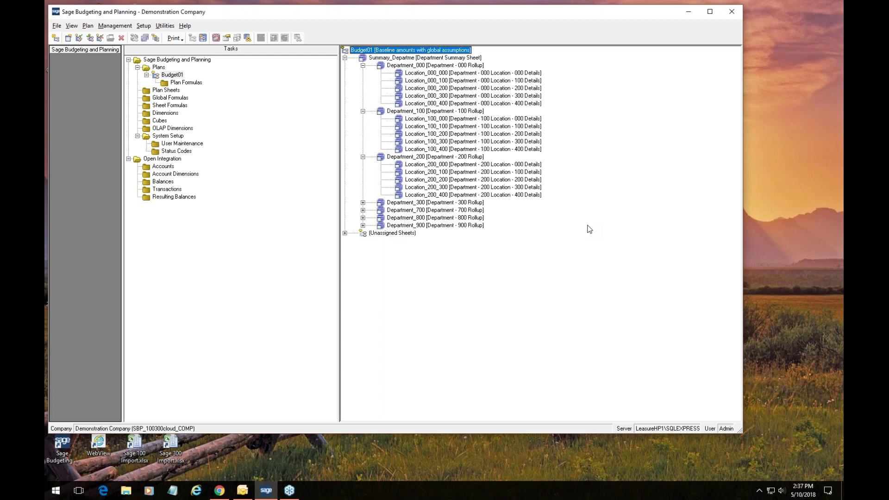
click(456, 74)
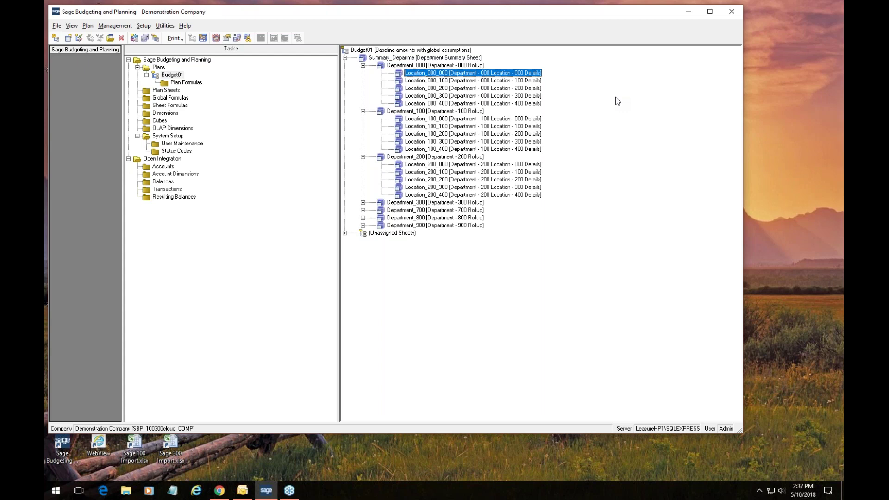
click(402, 66)
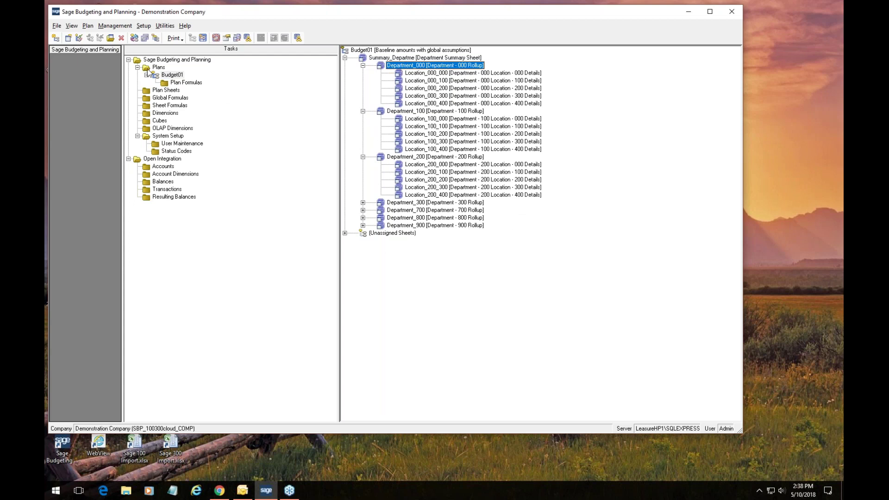
Step: Start Create Basic Budgets and proceed to the template selection
click(88, 27)
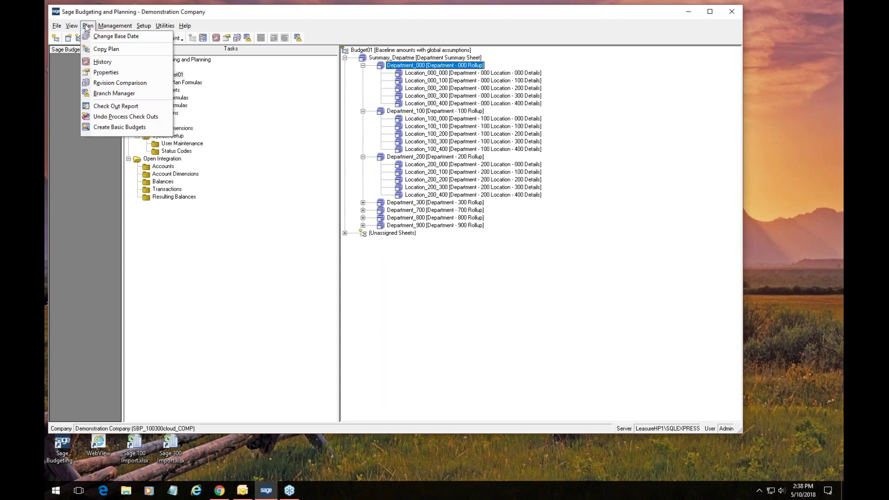
click(110, 128)
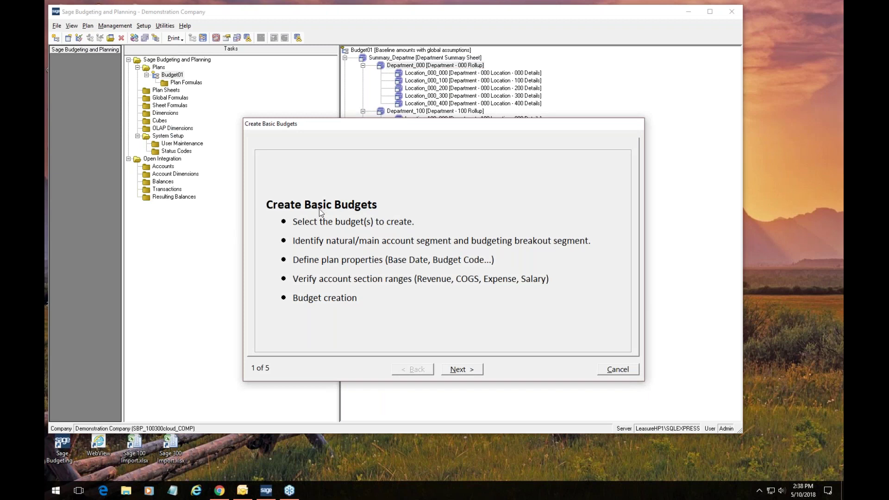
click(465, 369)
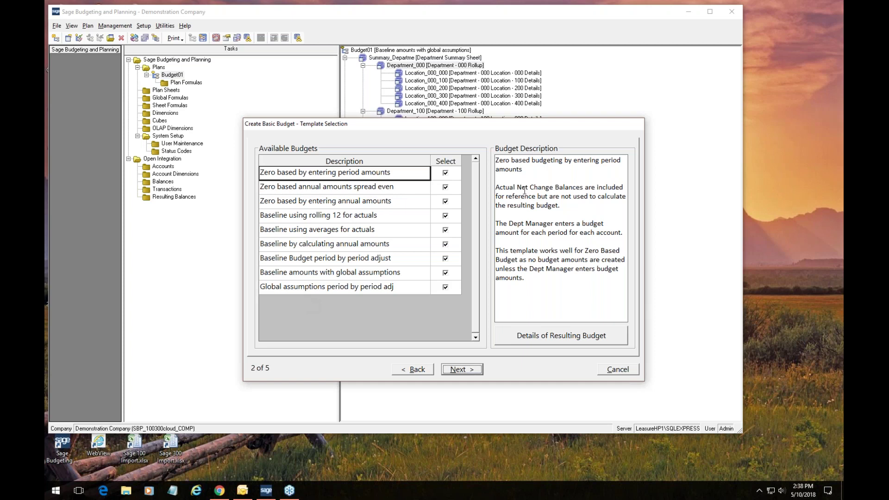
Step: Compare the descriptions of the three zero-based budget templates and the Baseline amounts with global assumptions template
click(298, 186)
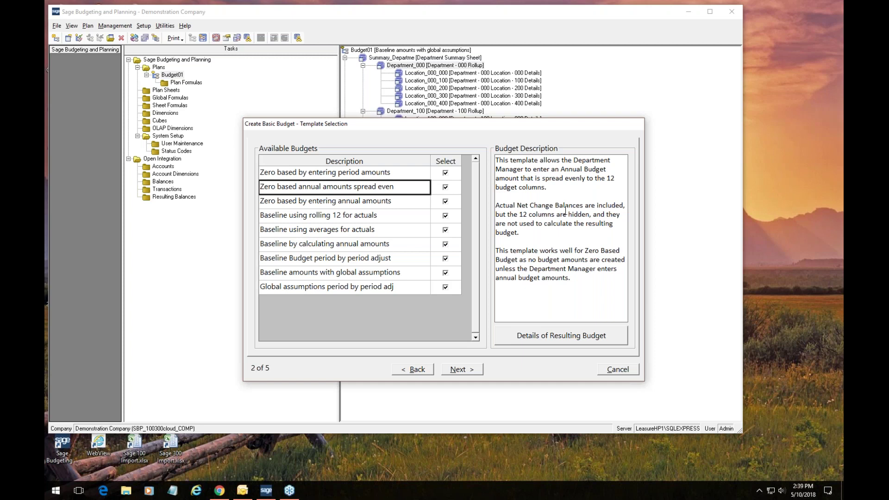
click(290, 174)
click(284, 190)
click(283, 199)
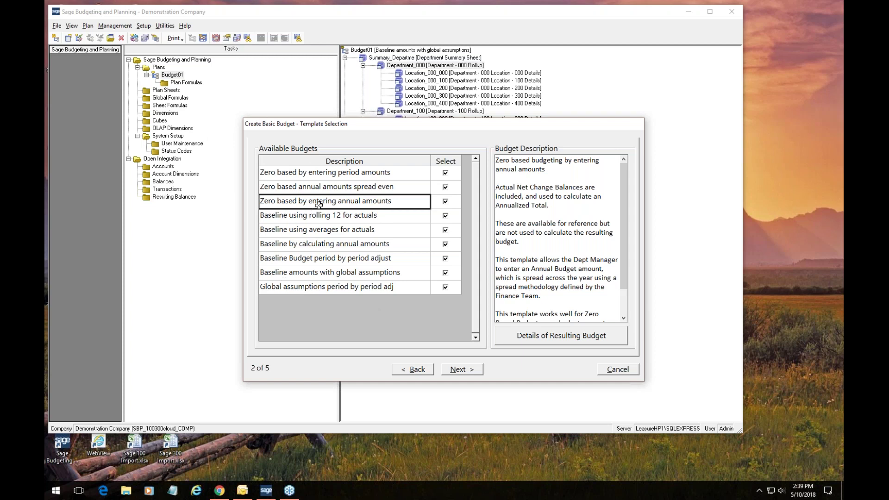
click(287, 271)
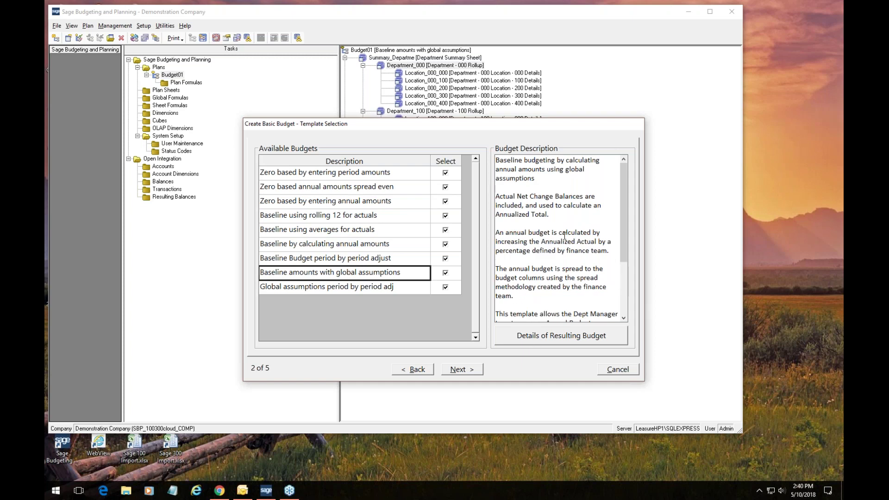
Step: Read through the detailed preview of the resulting budget for the Baseline amounts with global assumptions template
click(563, 338)
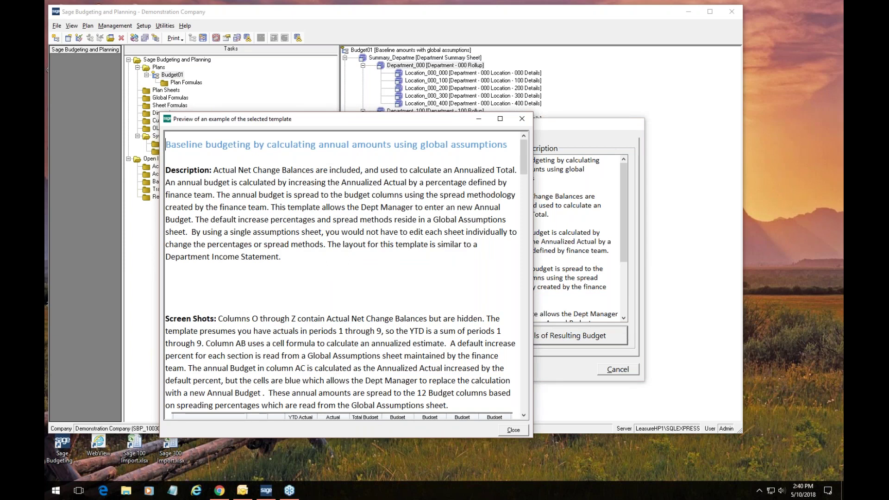
scroll(246, 197, down, 2)
scroll(245, 196, down, 5)
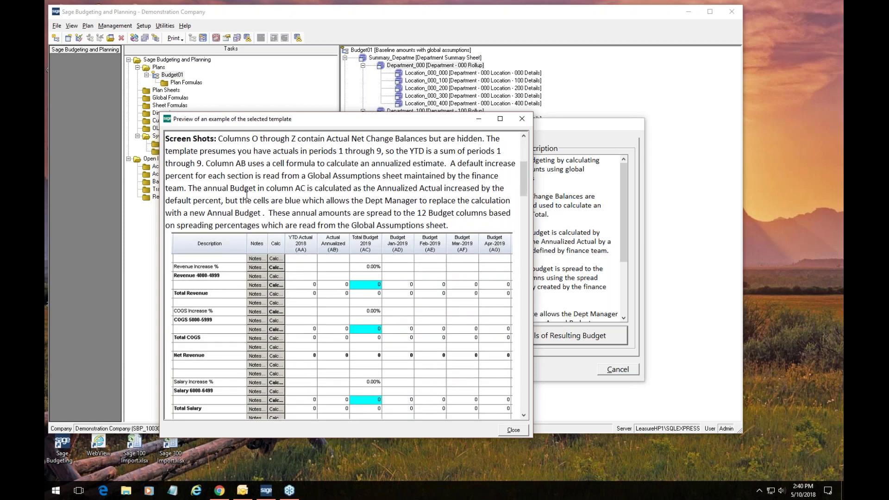
scroll(246, 194, down, 10)
scroll(391, 224, down, 15)
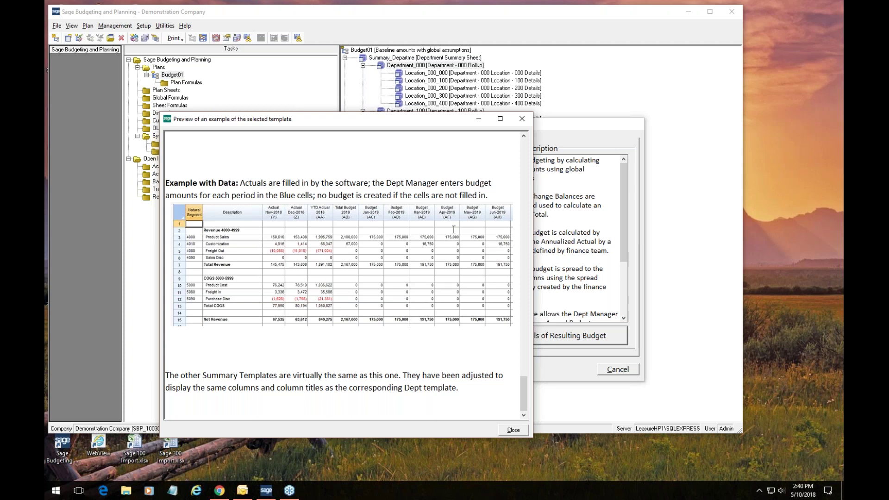
click(522, 120)
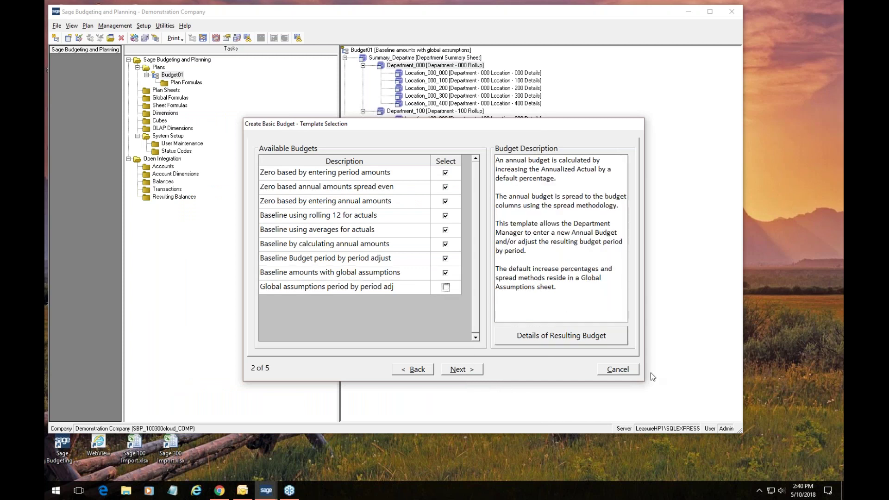
Step: Deselect every available budget except Baseline amounts with global assumptions and continue to the key segments
key(Up)
key(Up)
key(space)
key(Up)
key(space)
key(Up)
key(space)
key(Up)
key(space)
key(Up)
key(space)
key(Up)
key(space)
key(Up)
key(space)
key(Down)
key(Down)
key(Down)
key(Down)
key(Down)
key(Down)
key(Down)
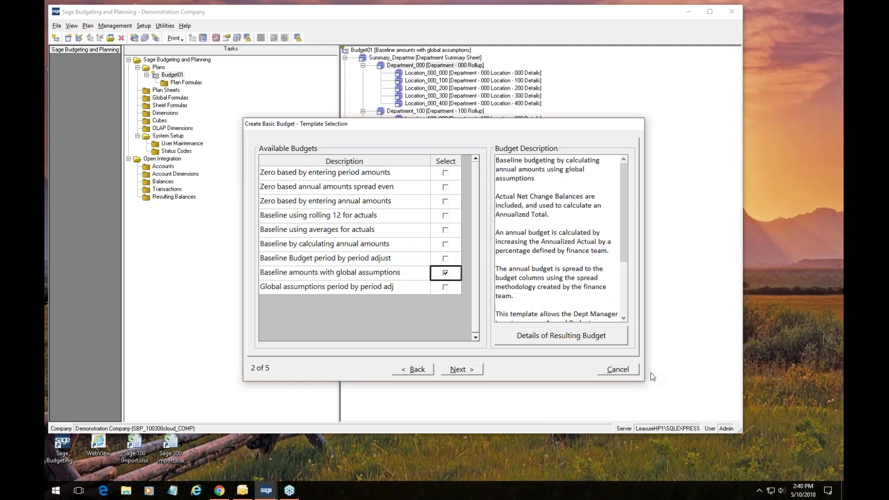
click(472, 370)
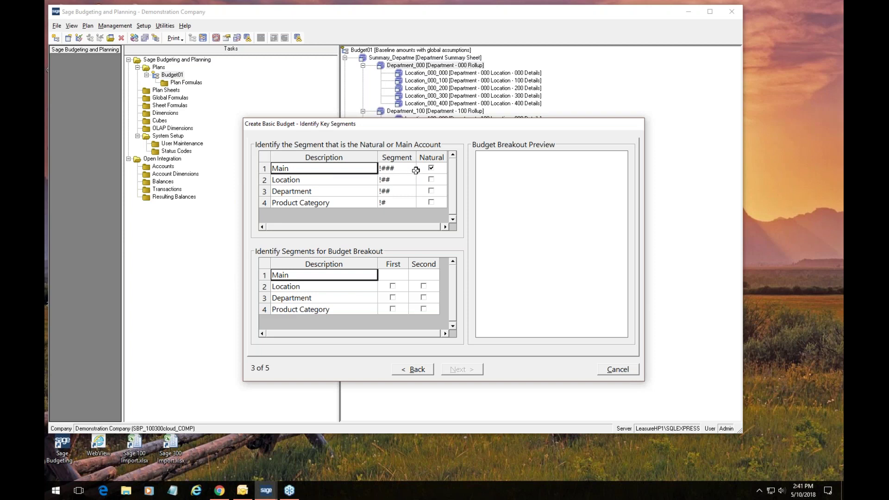
Step: Keep Main as the natural segment, set Location as first and Department as second budget breakout, and continue
click(431, 168)
click(431, 168)
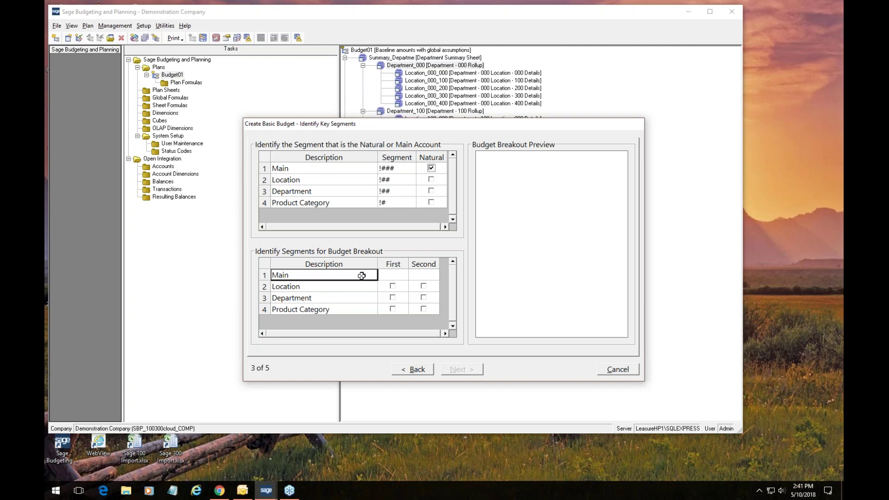
click(393, 286)
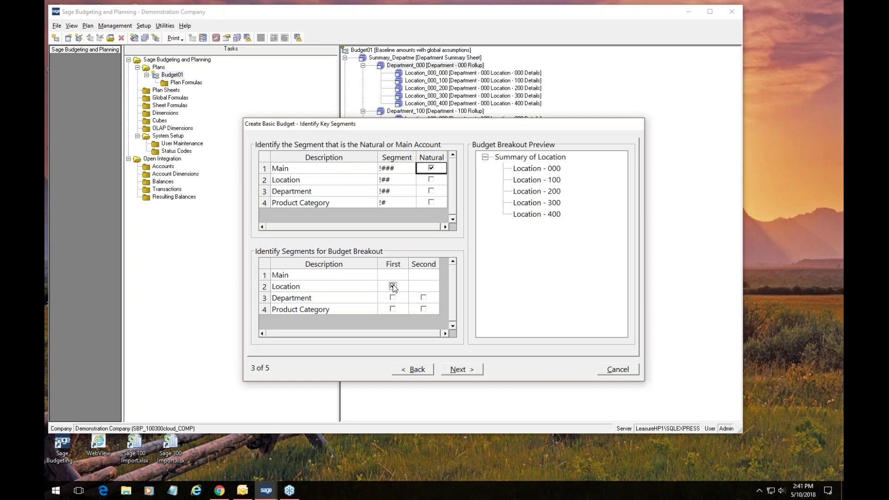
click(423, 297)
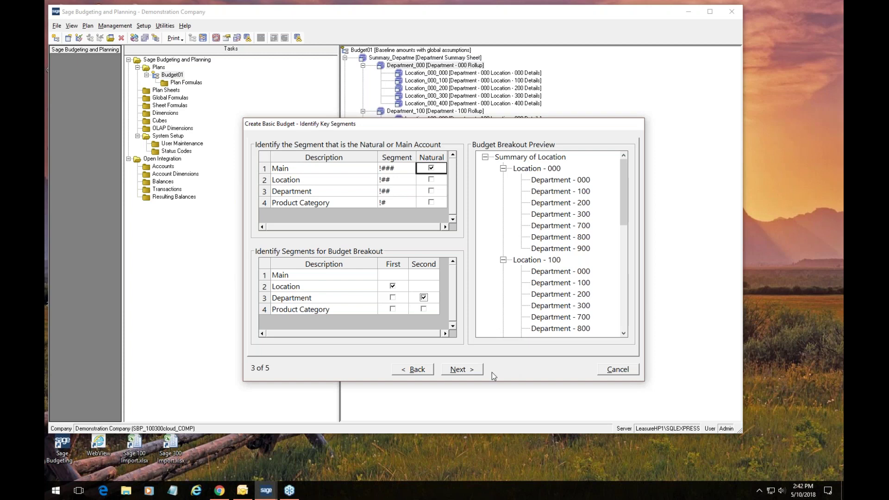
click(462, 370)
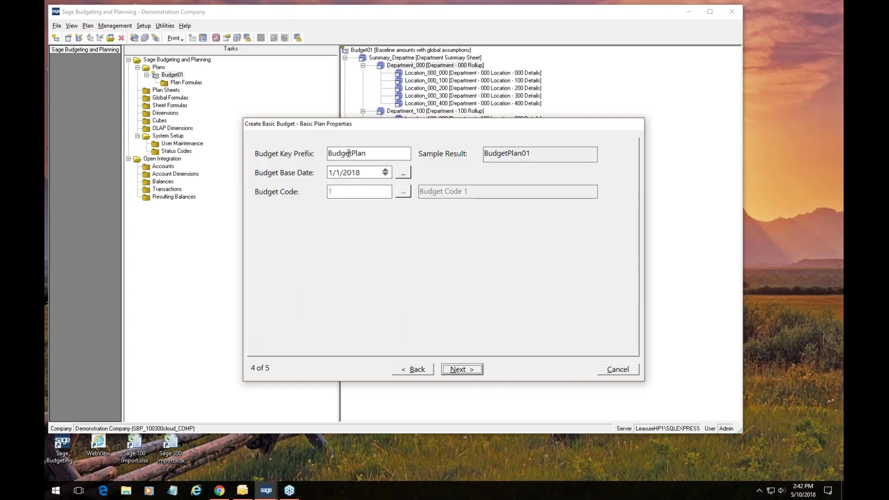
Step: Keep the budget key prefix BudgetPlan and set the budget base date to 1/1/2019
double_click(368, 154)
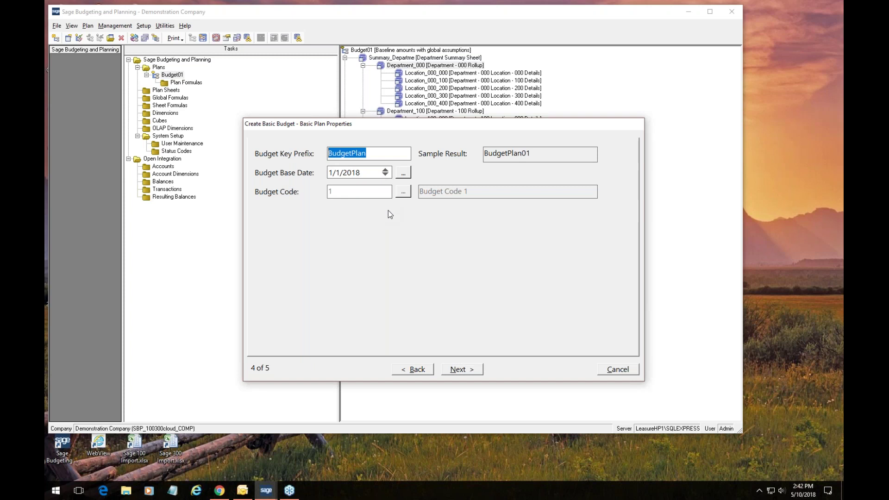
click(403, 173)
click(485, 214)
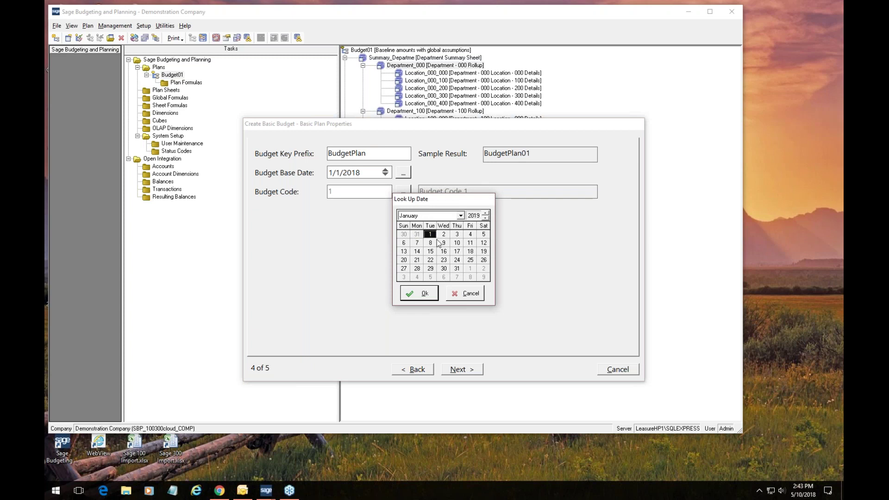
click(425, 298)
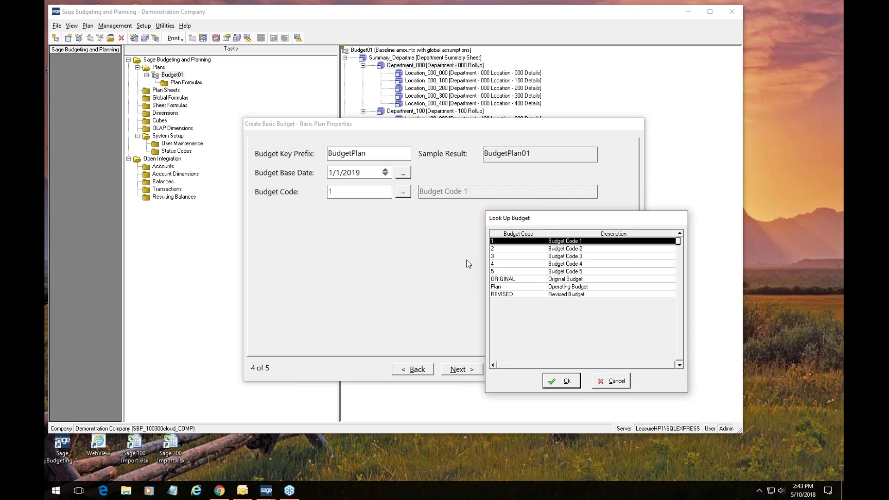
Step: Set the budget code to ORIGINAL (Original Budget) and continue to the section ranges
click(524, 287)
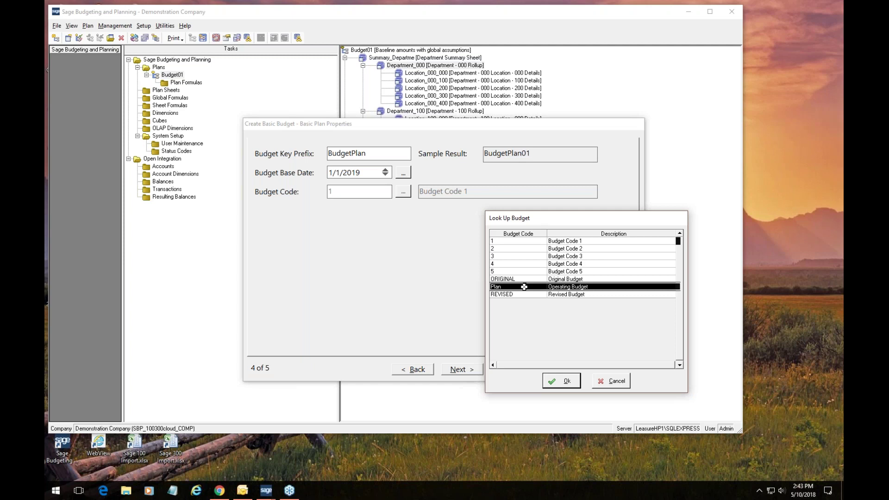
click(525, 279)
click(561, 380)
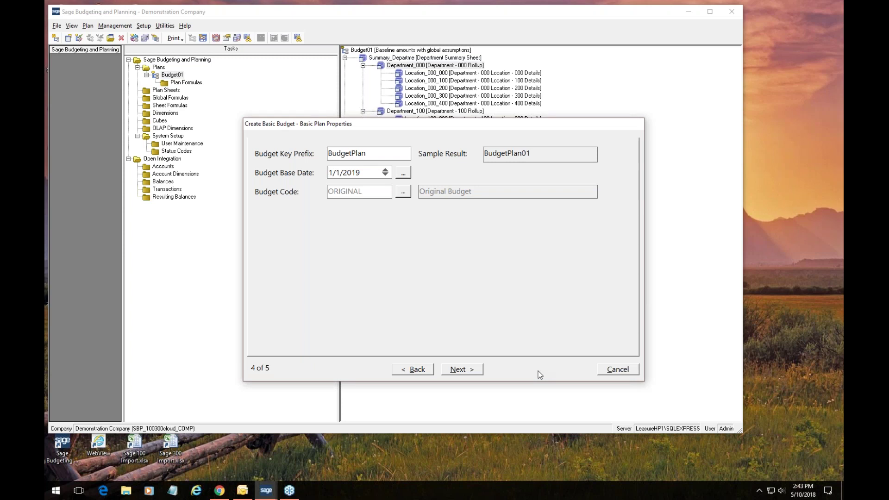
click(479, 374)
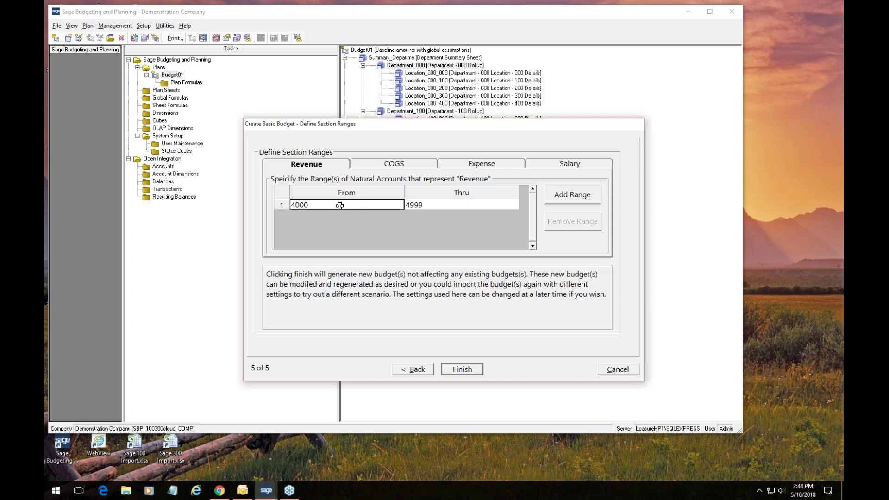
Step: Look up the natural account segments available for the From and Thru accounts of the Revenue range, leaving both lookups without a choice
double_click(340, 205)
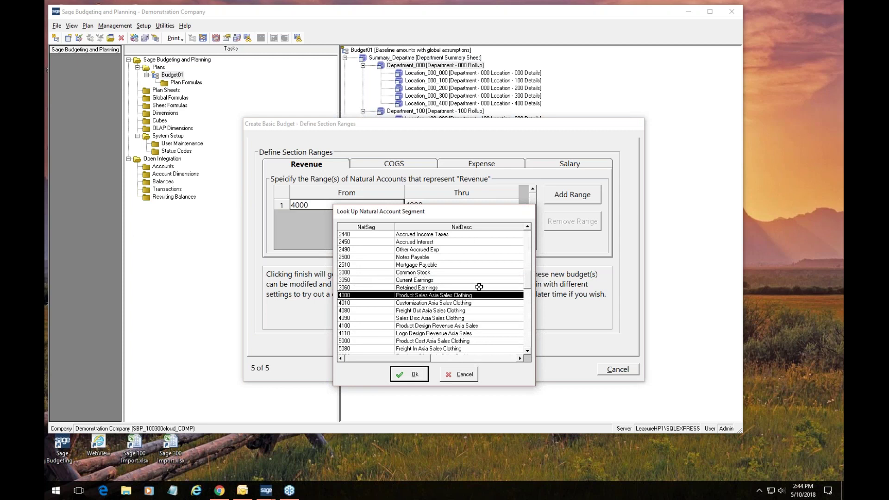
scroll(429, 289, down, 1)
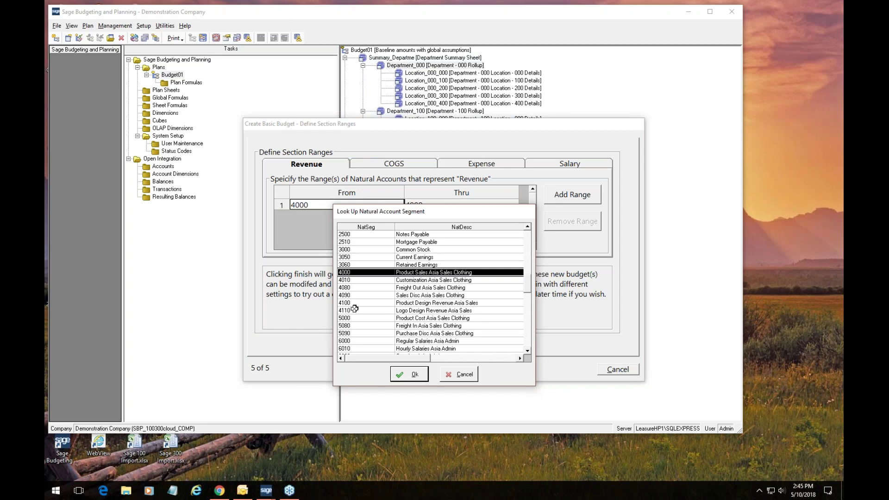
click(463, 376)
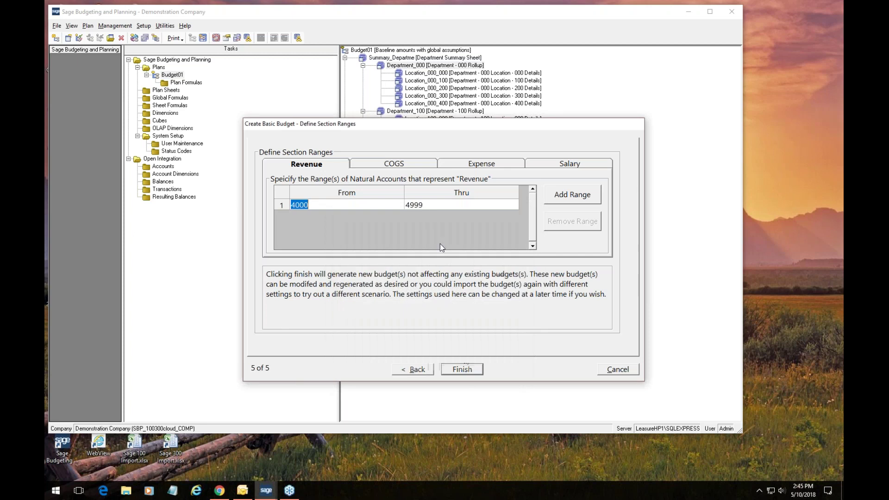
double_click(424, 206)
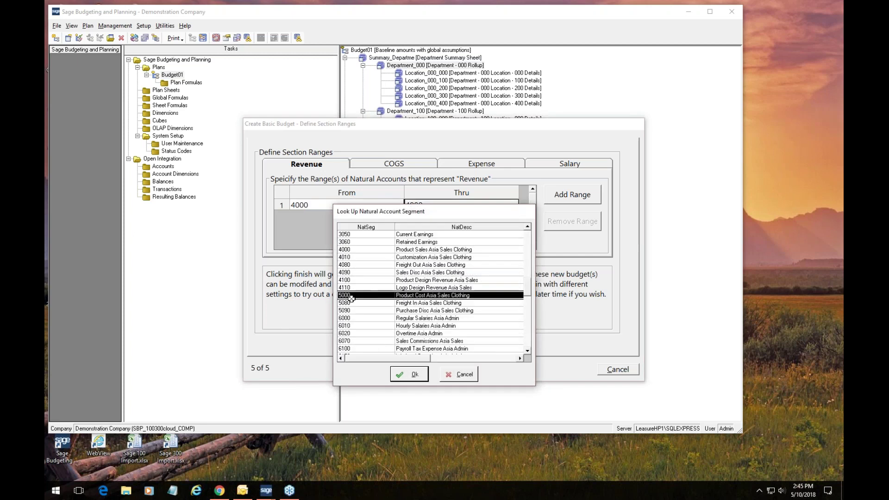
click(346, 288)
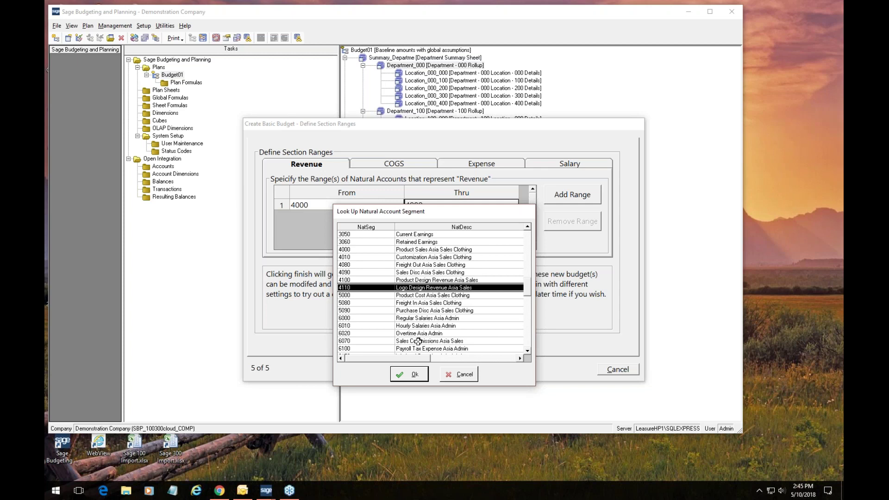
click(461, 377)
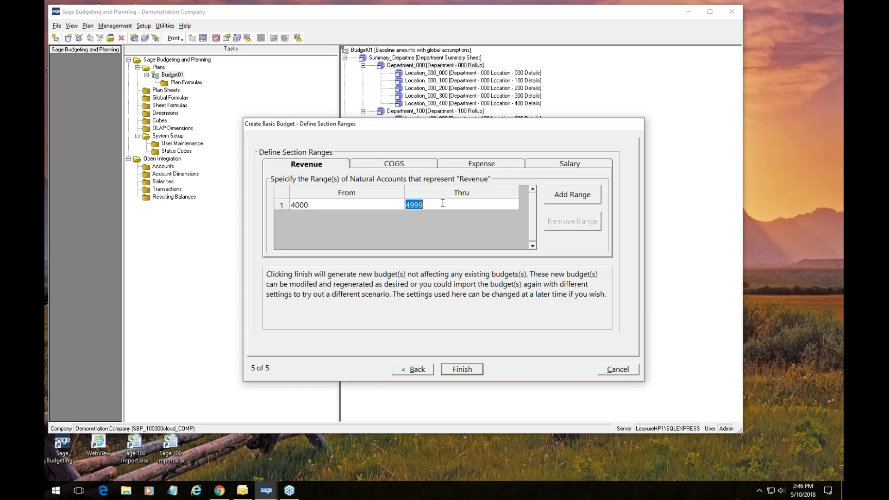
Step: Set the Thru account of the first Revenue range to 4010 using the natural account lookup
click(372, 205)
click(414, 203)
right_click(415, 202)
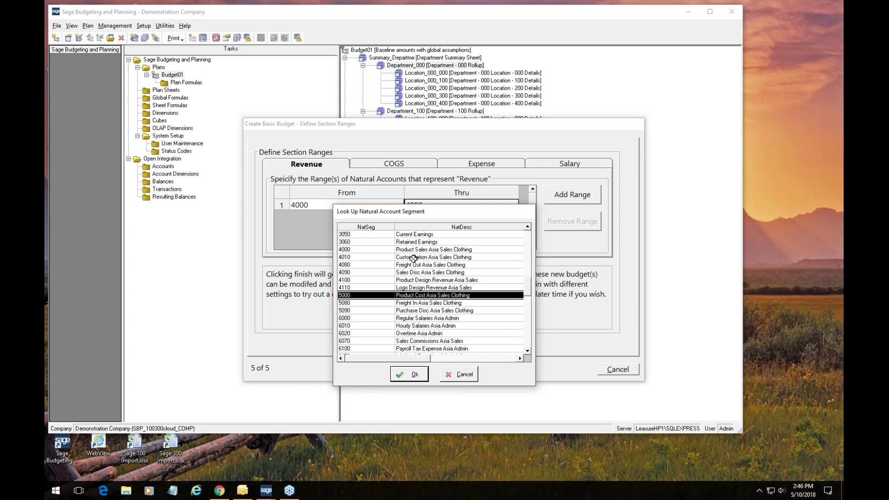
click(363, 257)
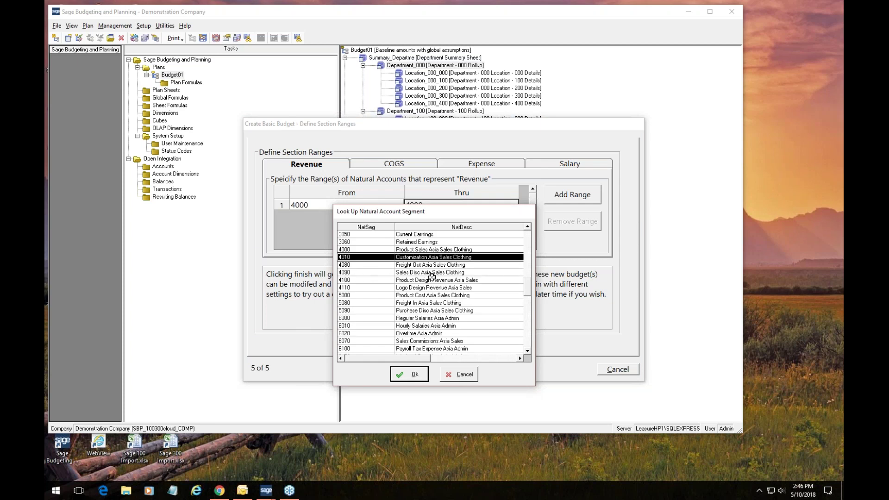
click(409, 374)
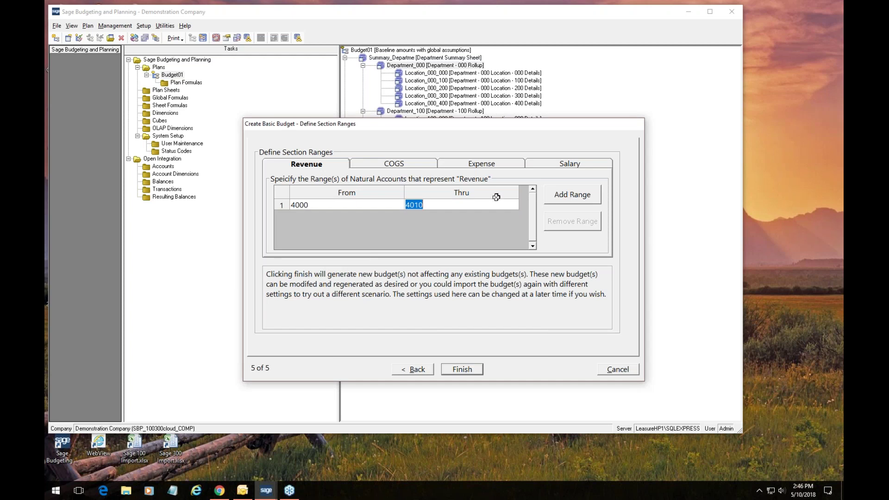
Step: Add a second Revenue range from 4100 (Product Design Revenue Asia Sales) through 4999
click(574, 196)
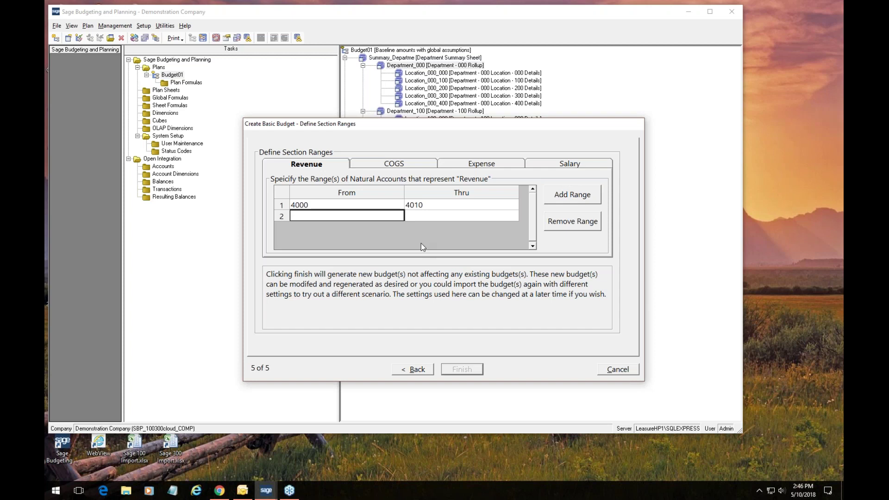
double_click(317, 218)
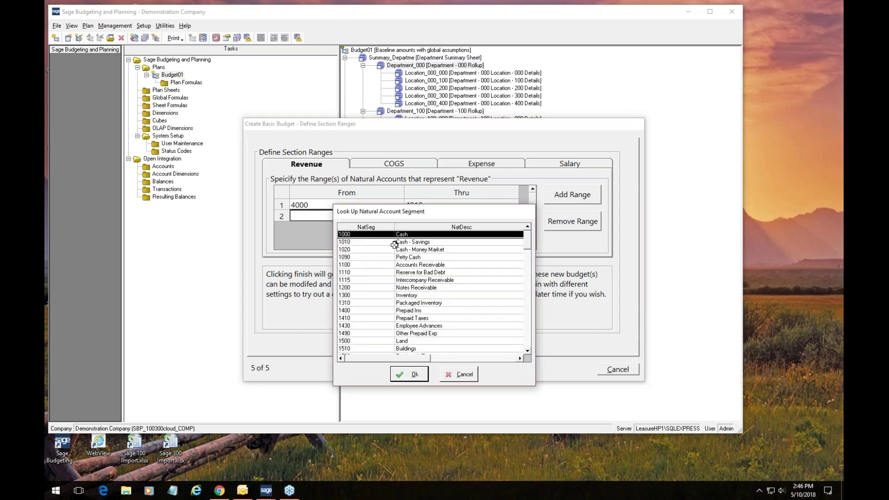
scroll(370, 322, down, 6)
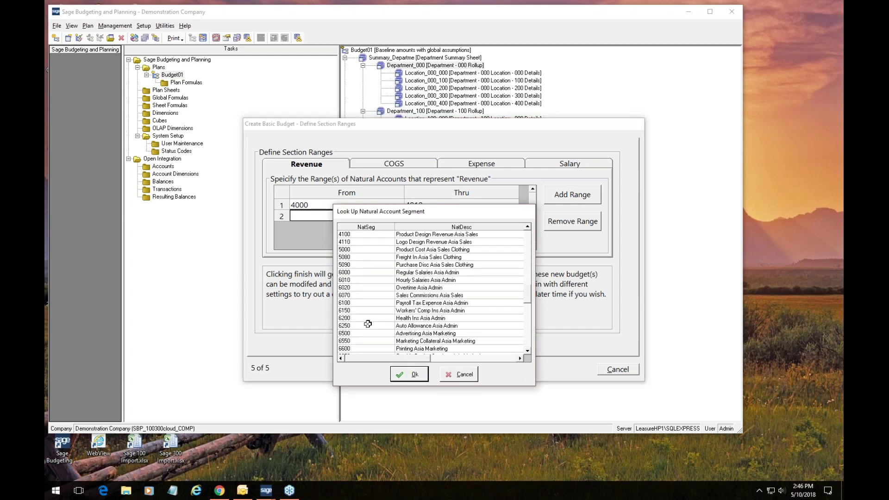
scroll(365, 293, up, 3)
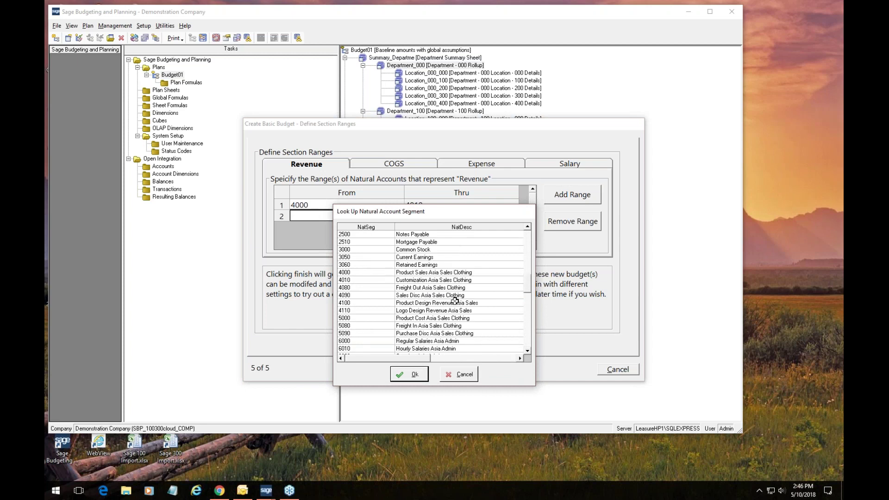
click(407, 303)
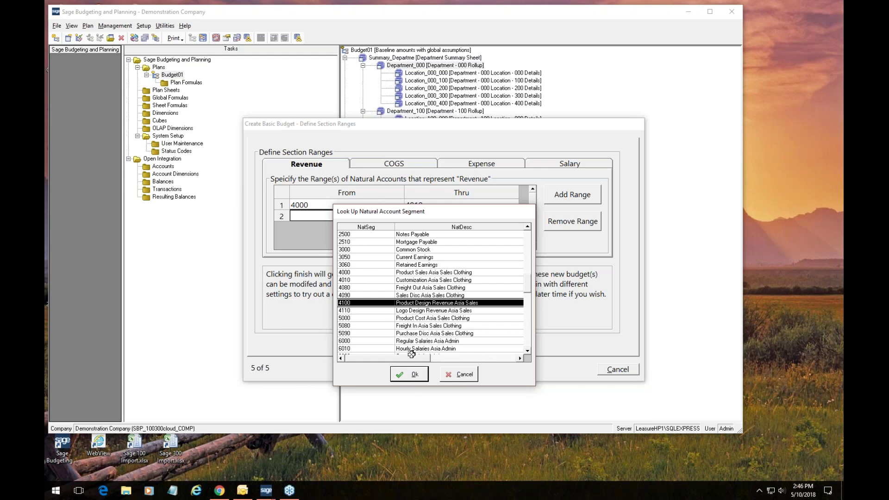
click(408, 374)
click(448, 215)
text(4999)
key(Return)
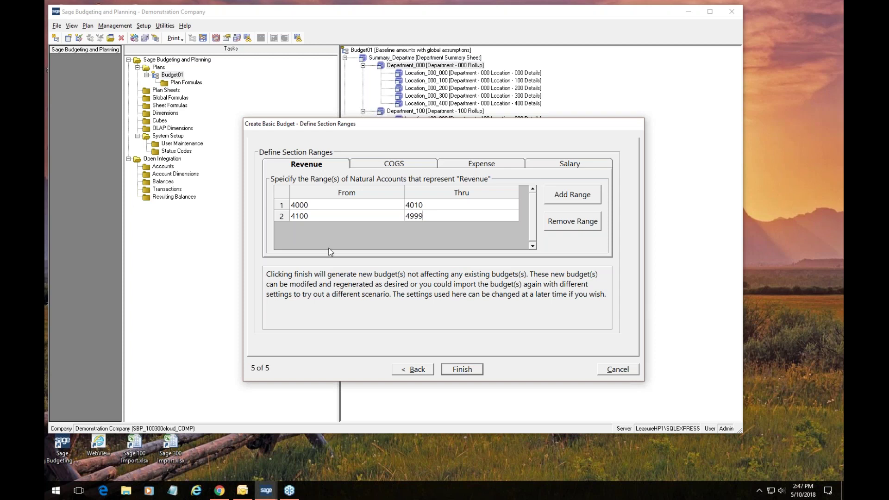
Step: Remove the second Revenue range and set the first range's Thru account to 4999
click(280, 215)
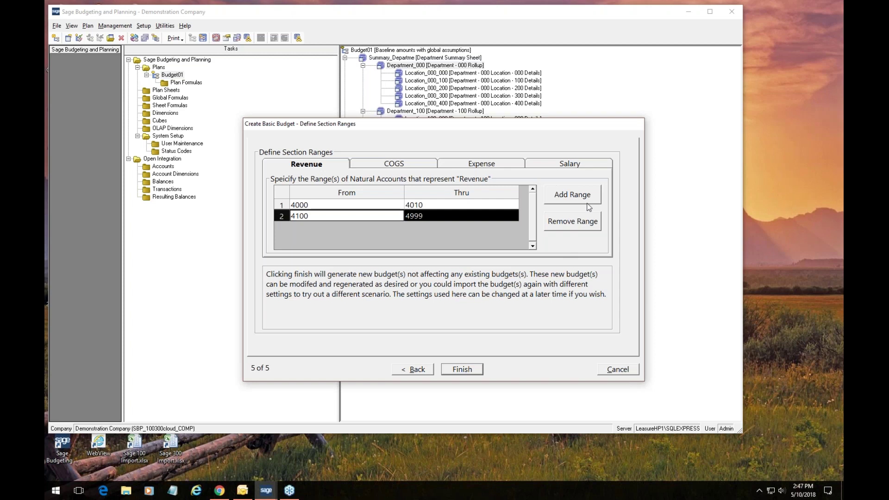
click(584, 220)
click(450, 204)
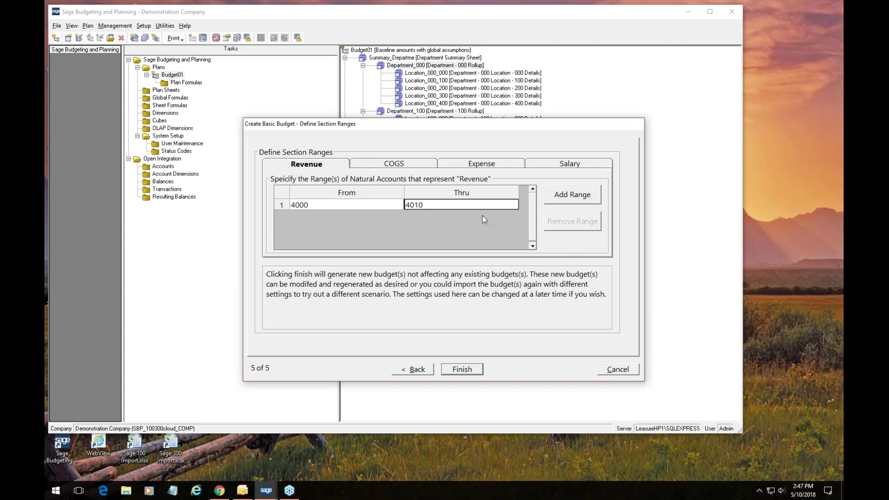
text(4999)
Step: Review the COGS, Expense and Salary section ranges, and cancel the basic budget creation
click(407, 164)
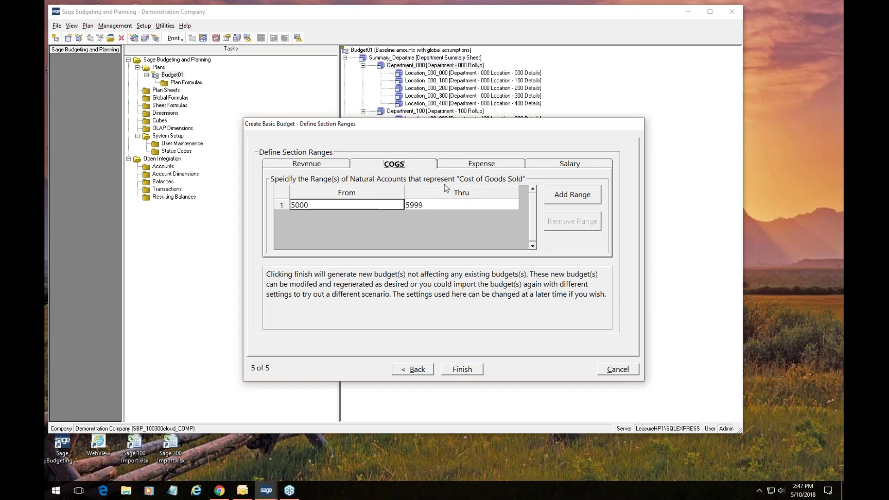
click(466, 164)
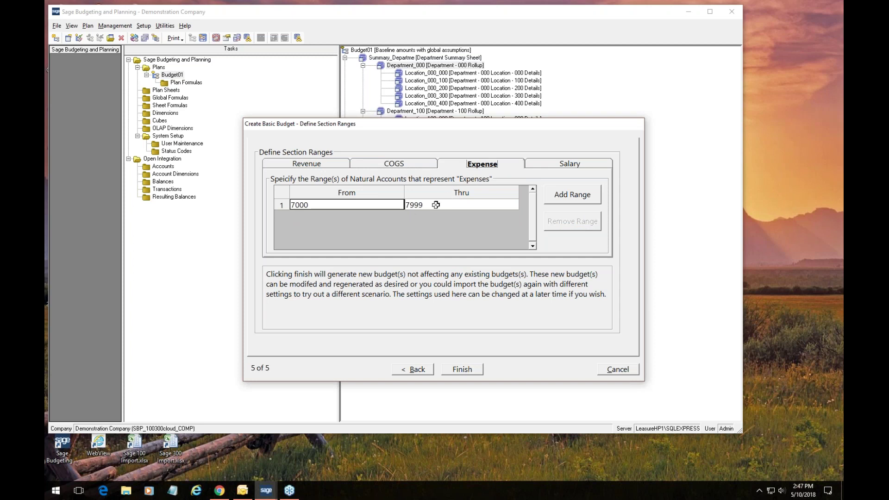
click(538, 166)
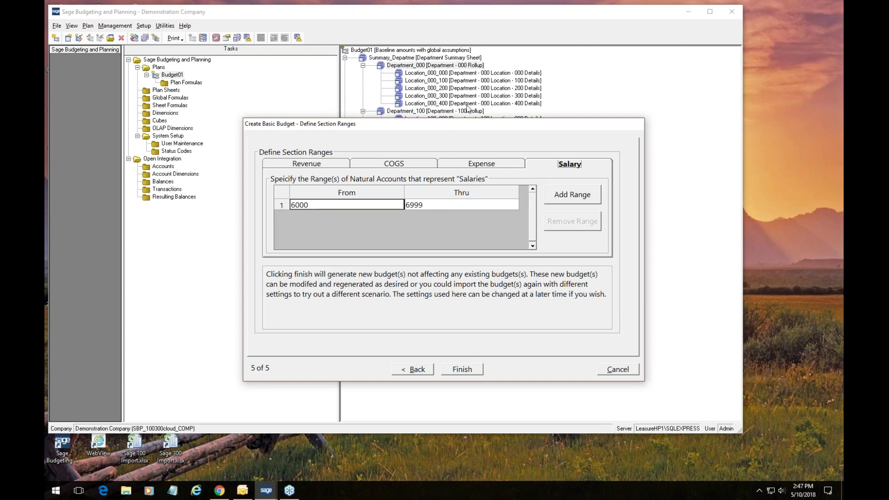
click(617, 369)
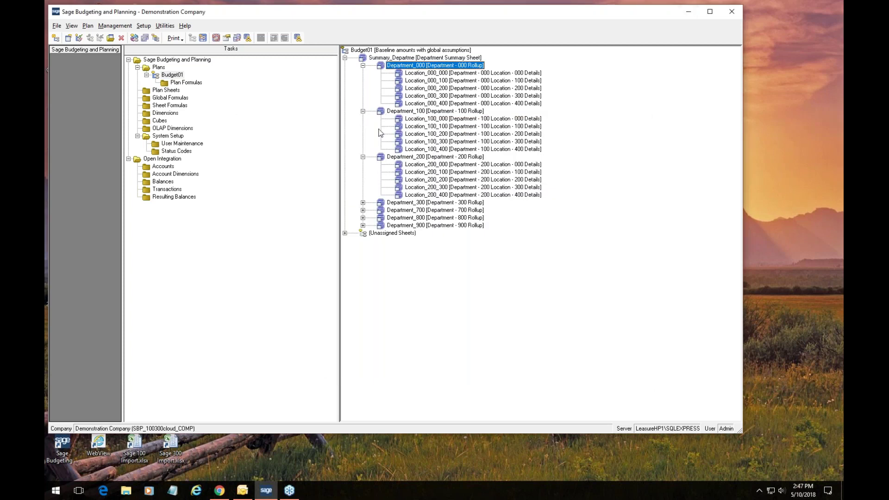
Step: Expand the unassigned sheets, and open the Location_100_000 plan sheet to examine the accounts in its sections
click(344, 232)
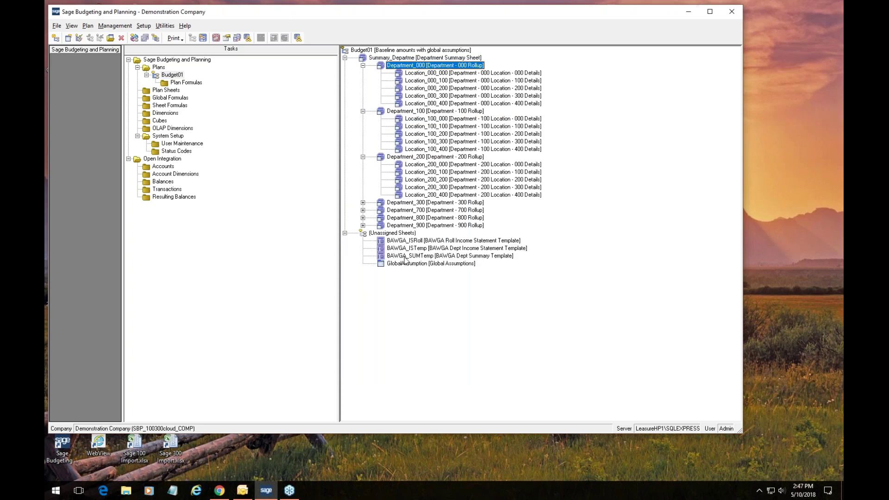
click(430, 248)
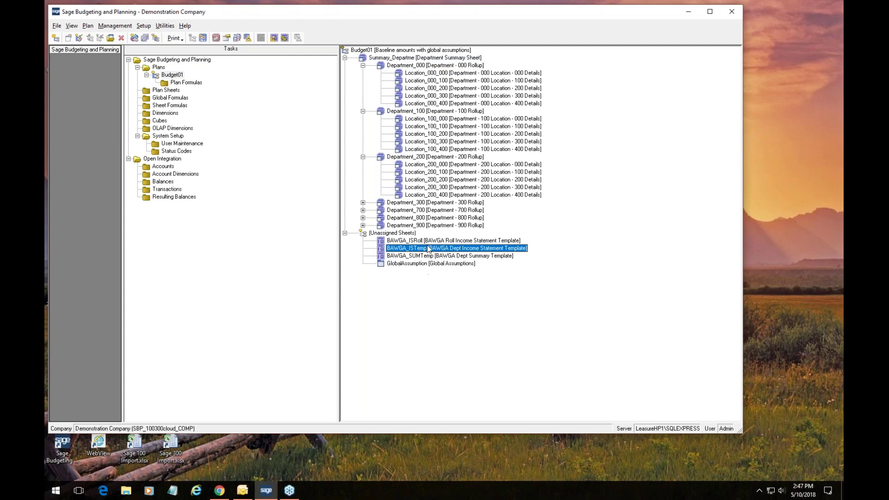
click(448, 120)
double_click(448, 120)
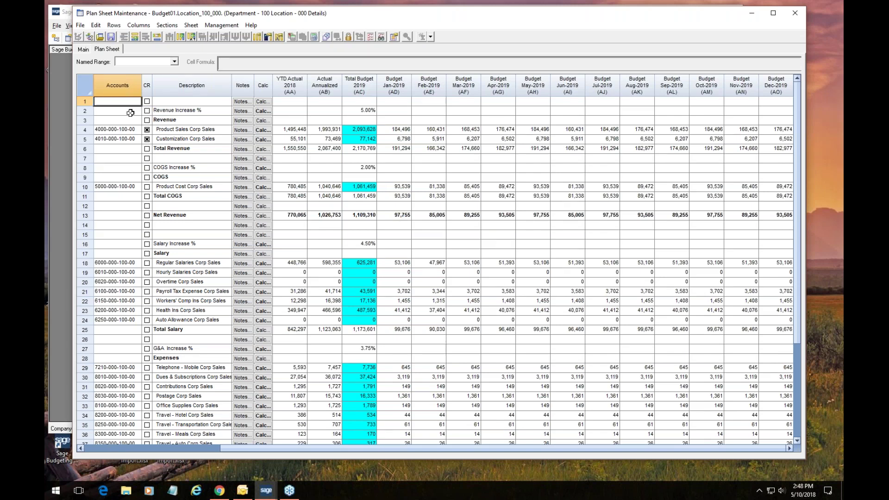
drag(125, 120, 122, 150)
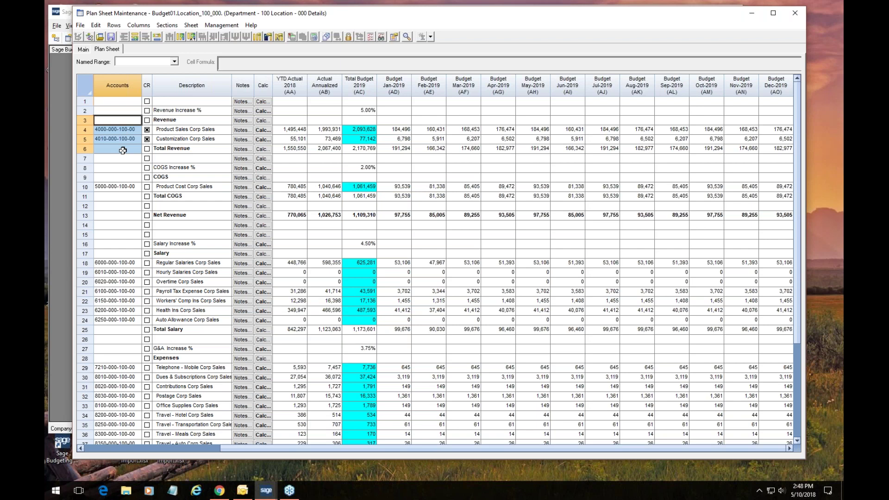
click(111, 187)
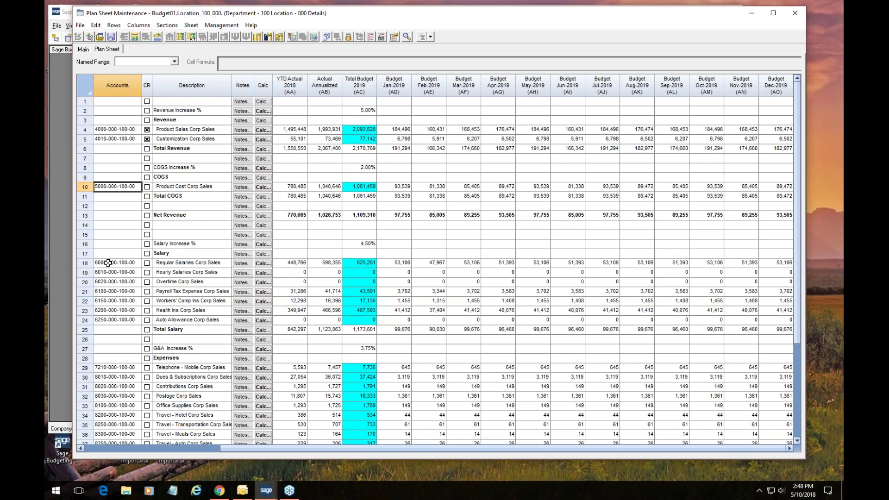
scroll(427, 379, down, 5)
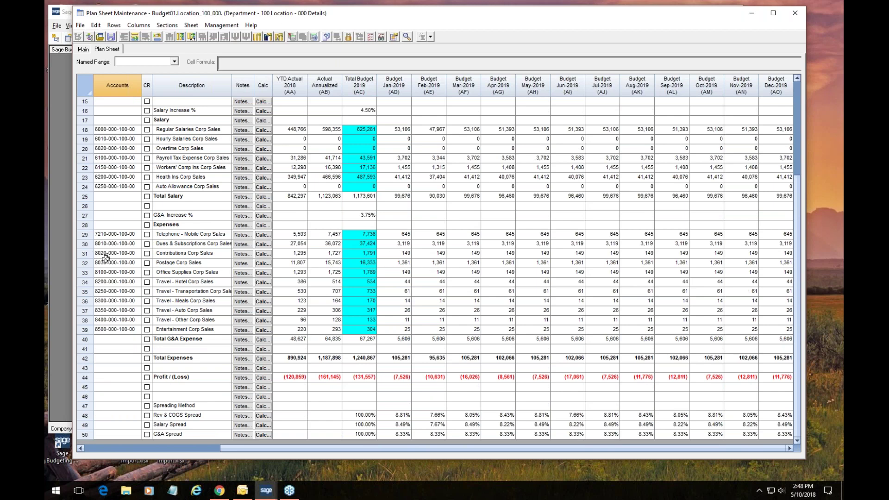
Step: Delete the five consecutive expense rows from Contributions Corp Sales (8020) to Travel - Transportation Corp Sales (8250), and check the remaining expense accounts
click(86, 253)
drag(86, 252, 85, 292)
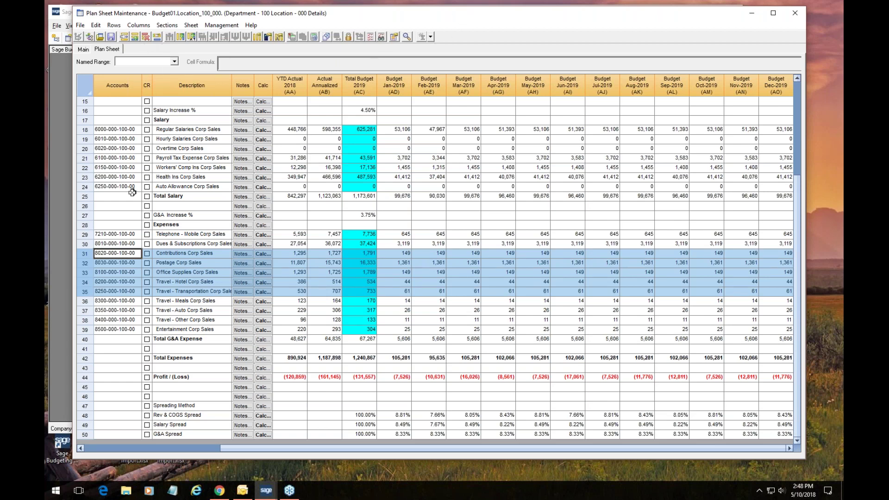
click(145, 37)
drag(111, 281, 113, 329)
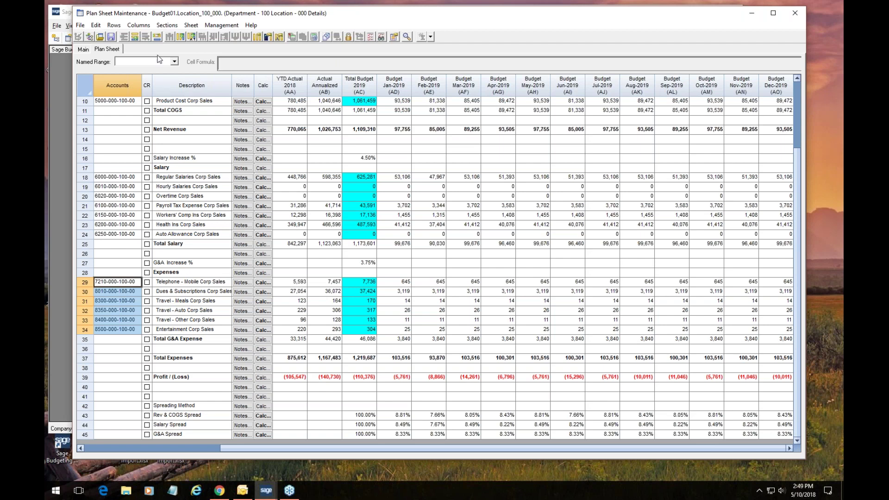
Step: Generate the missing rows for the Expenses section only, and select the account cells from 8020 to 8300
click(167, 27)
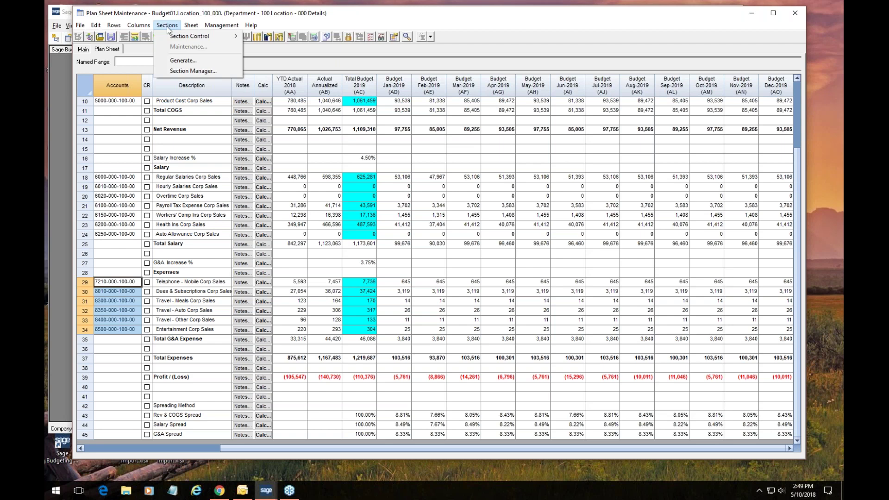
click(193, 63)
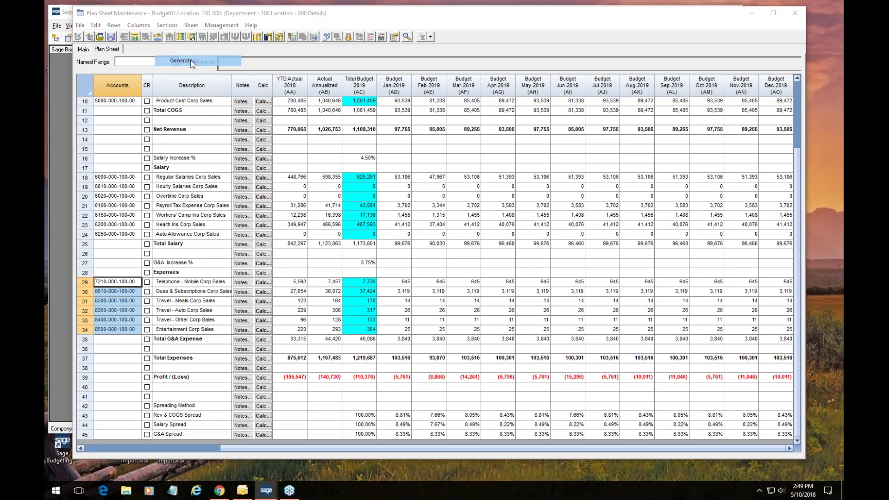
click(430, 245)
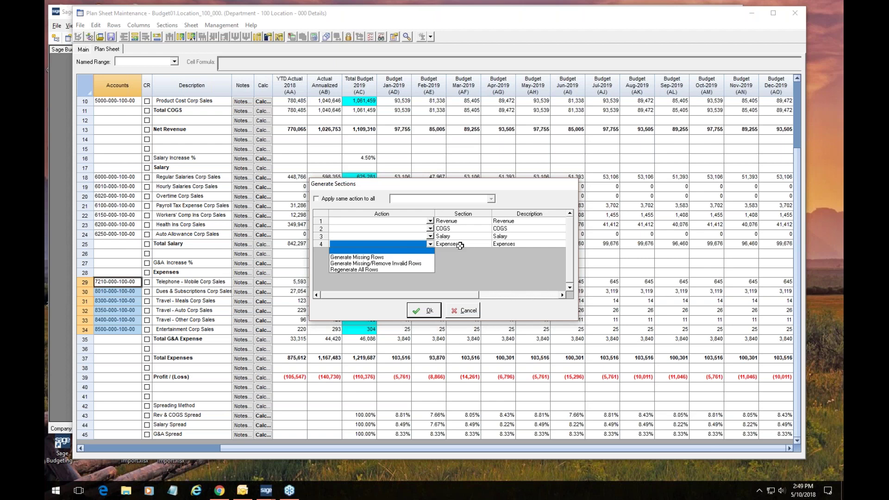
click(381, 258)
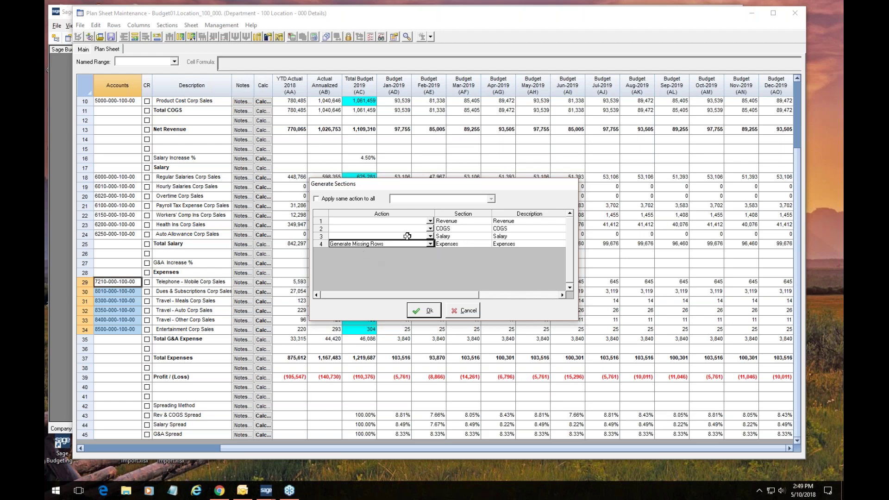
click(423, 312)
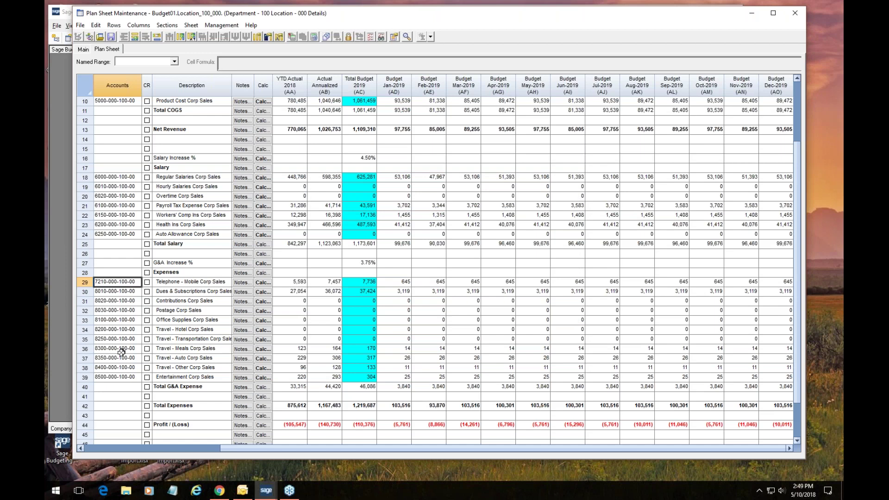
click(127, 301)
drag(128, 301, 116, 350)
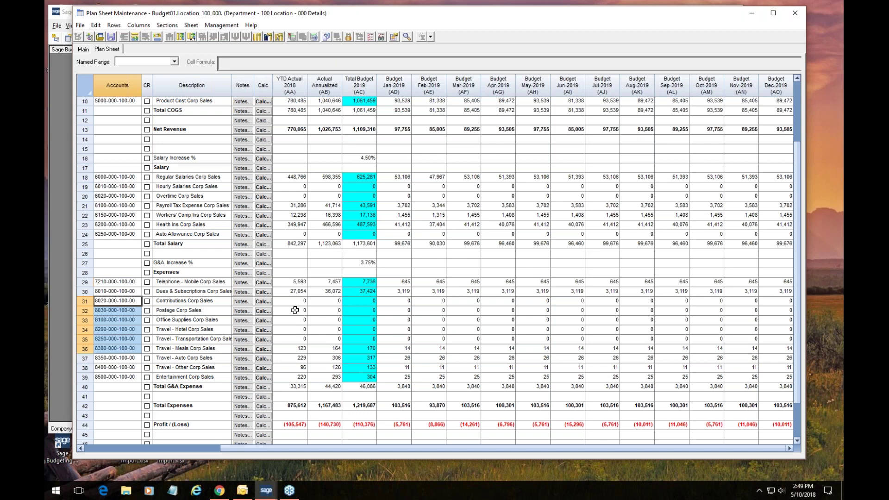
Step: Close the Location_100_000 plan sheet without saving the changes made to its rows
drag(800, 159, 801, 97)
click(795, 13)
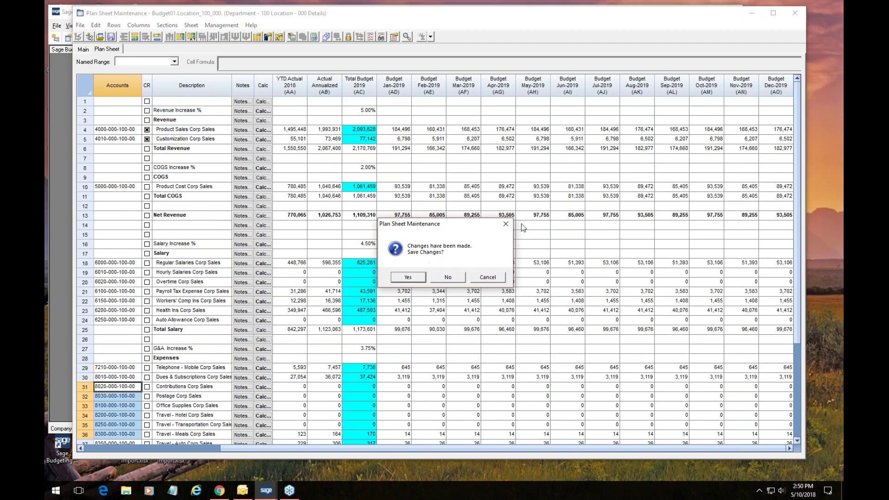
click(443, 277)
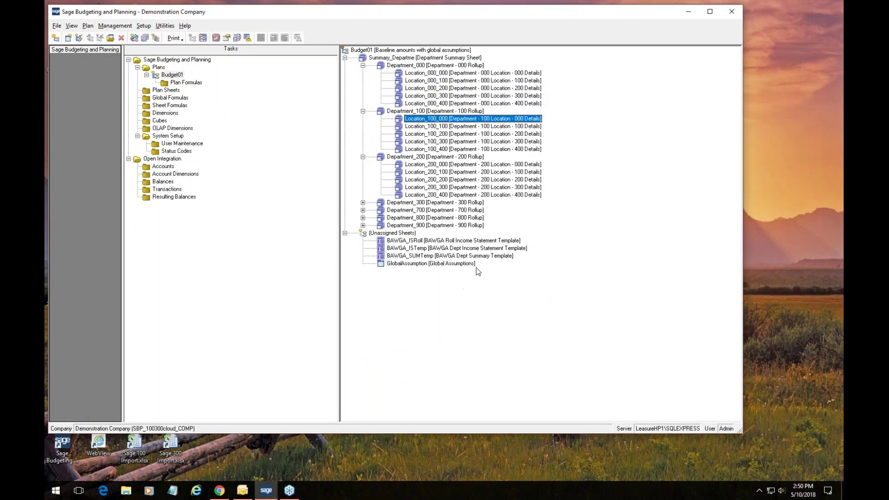
Step: Open the BAWGA_ISTemp department income statement template, review its account ranges in the Section Manager, and close the template
double_click(423, 250)
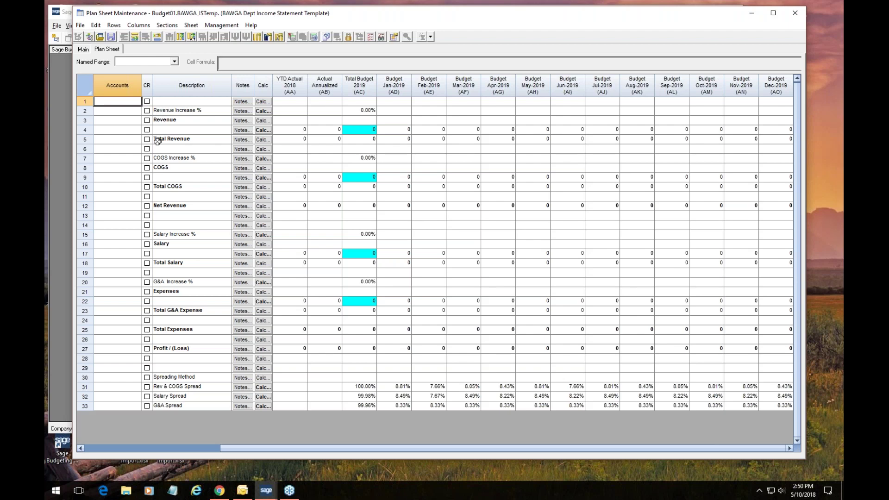
click(190, 25)
key(Left)
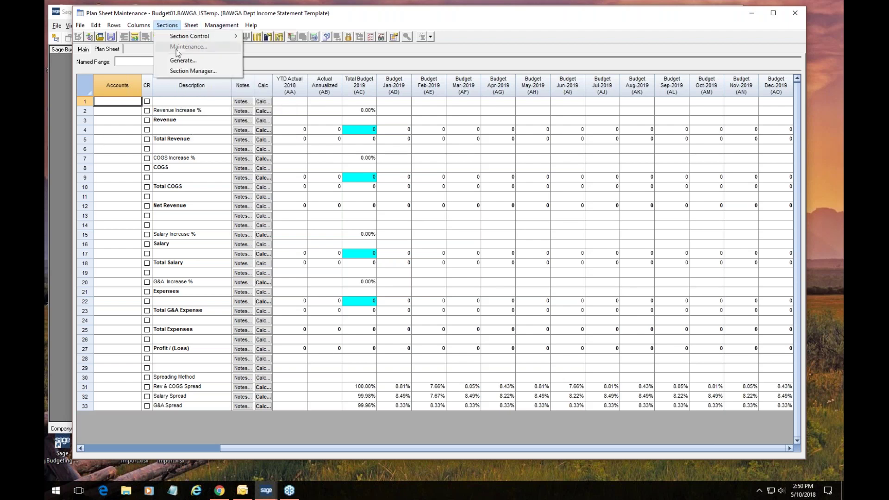
click(198, 70)
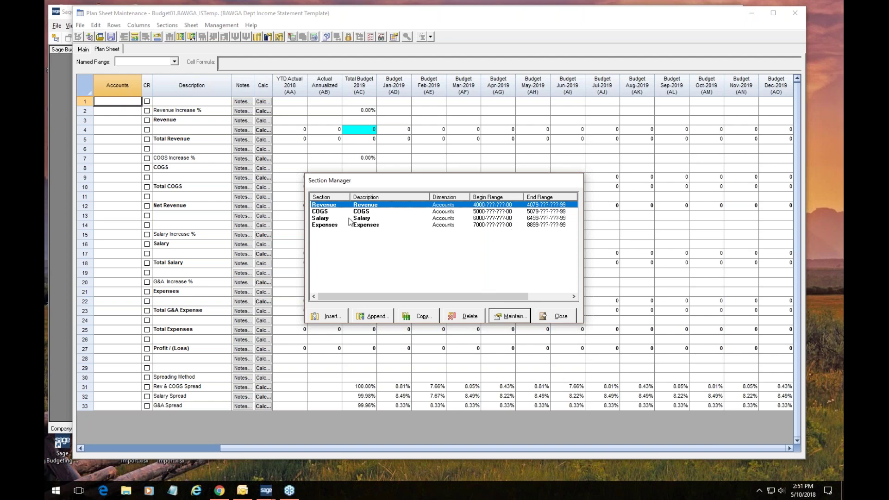
click(555, 317)
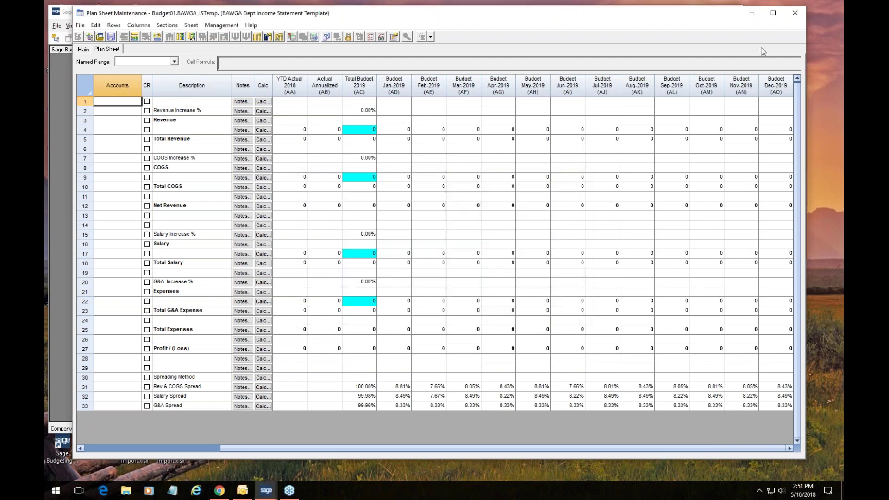
click(794, 14)
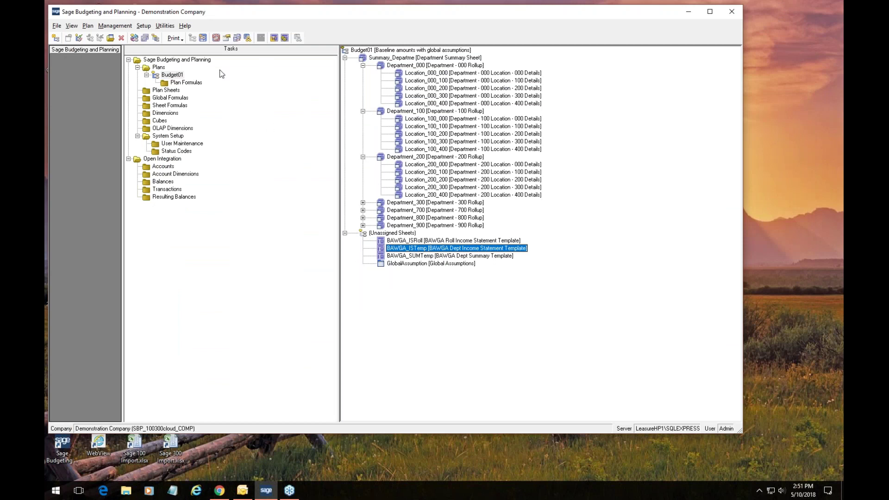
Step: Open the derivative sheet definitions for BAWGA_ISTemp, and assign a different user as sheet manager of Location_200_100
click(275, 39)
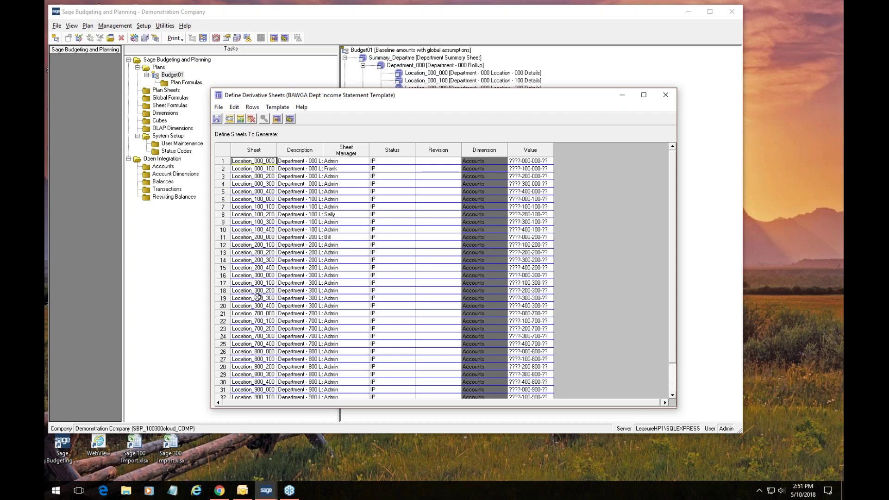
scroll(262, 192, down, 1)
scroll(262, 192, down, 1)
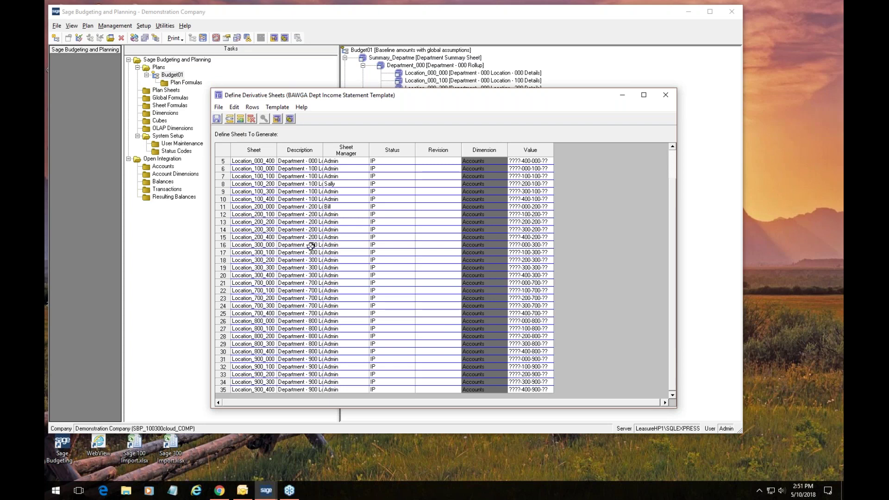
double_click(356, 212)
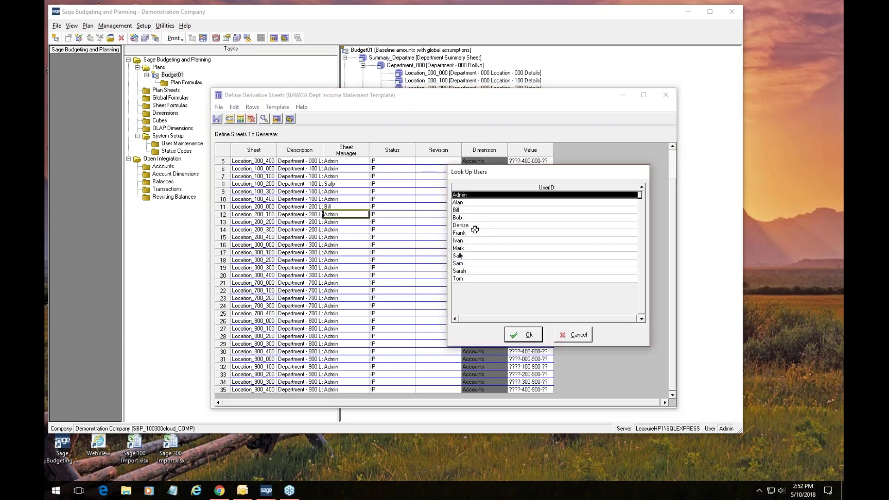
click(471, 232)
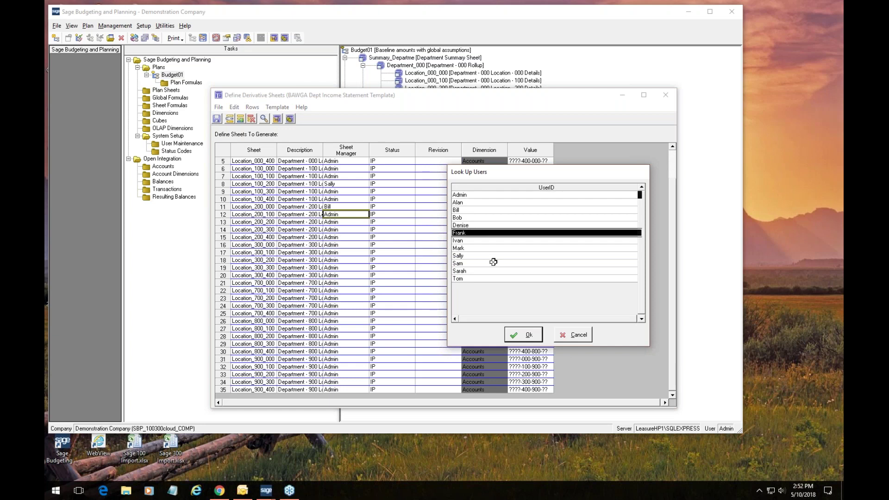
click(523, 334)
Step: Assign a different user as sheet manager of Location_300_200
click(352, 260)
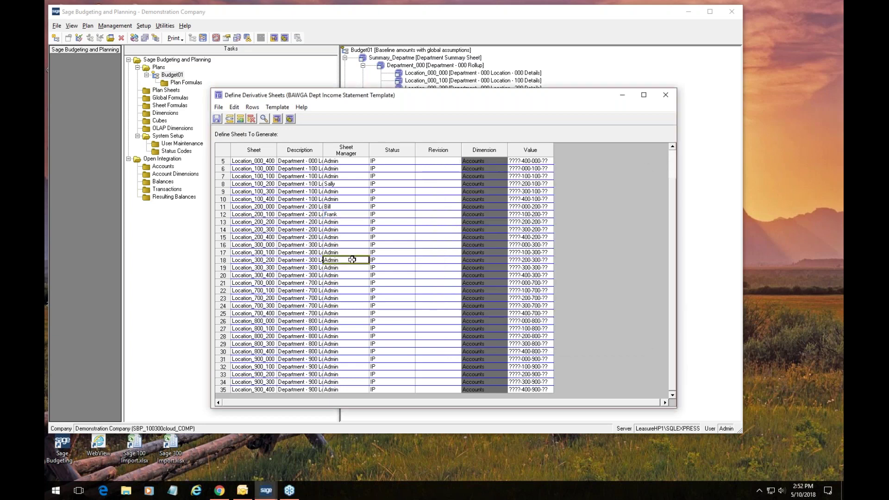
double_click(352, 260)
click(482, 247)
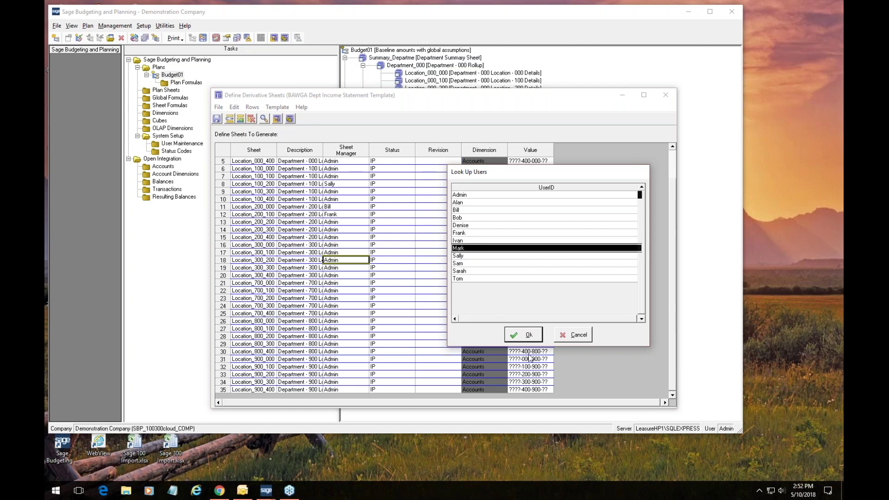
click(528, 338)
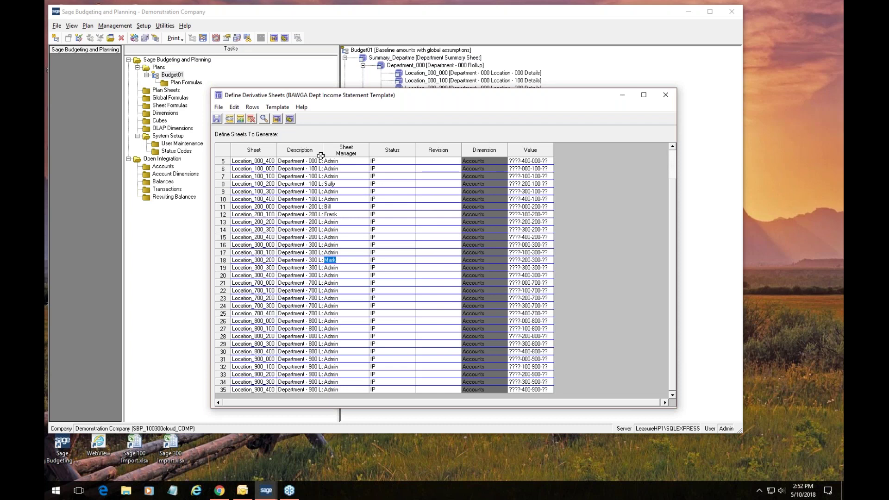
Step: Widen the Description column to show the full sheet descriptions, and examine the Location_100_100 and Location_100_200 definition rows
drag(323, 151, 371, 151)
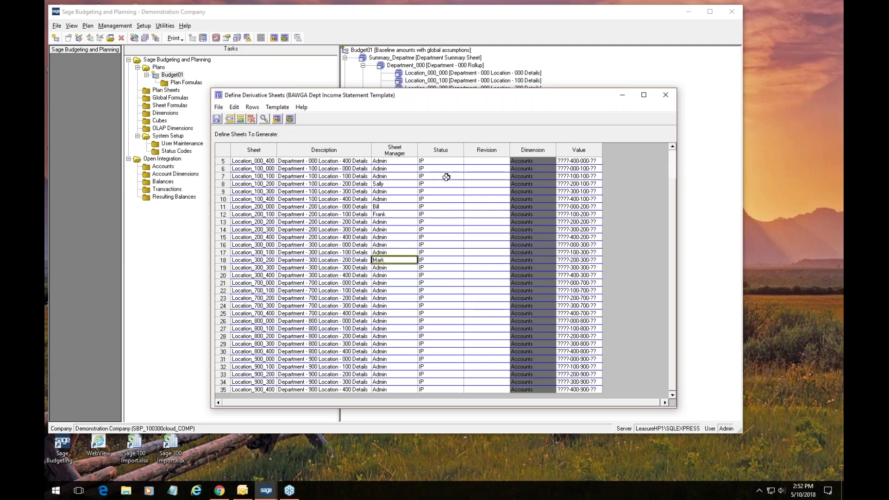
scroll(320, 208, up, 2)
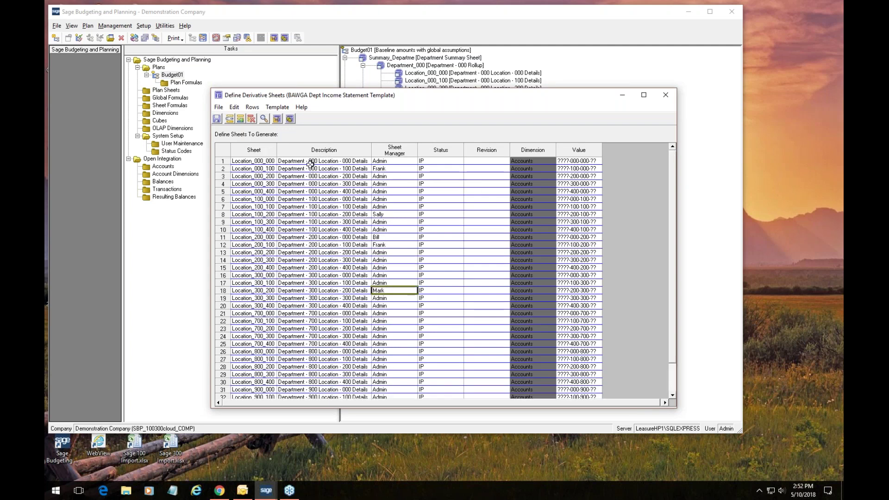
click(310, 162)
click(311, 170)
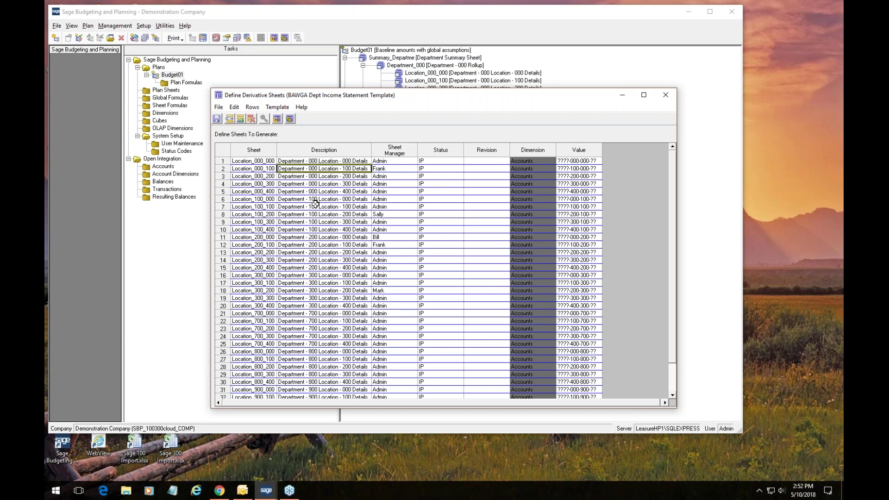
drag(262, 208, 263, 214)
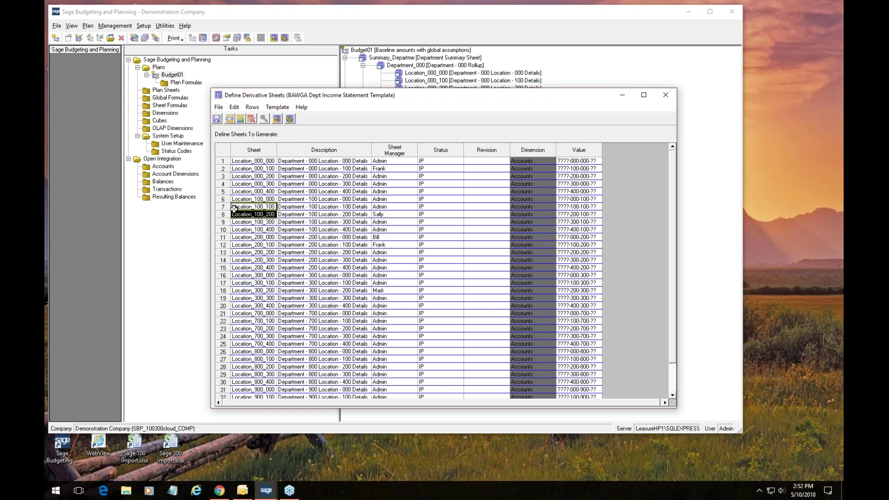
click(229, 206)
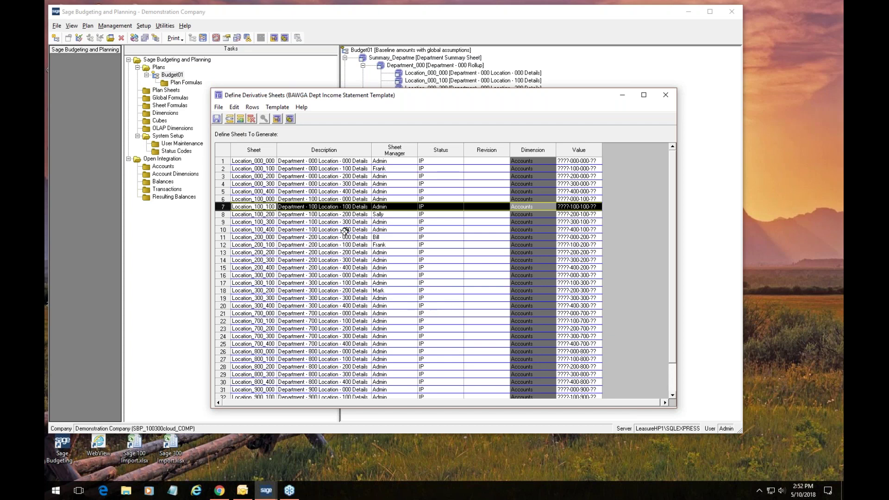
click(225, 213)
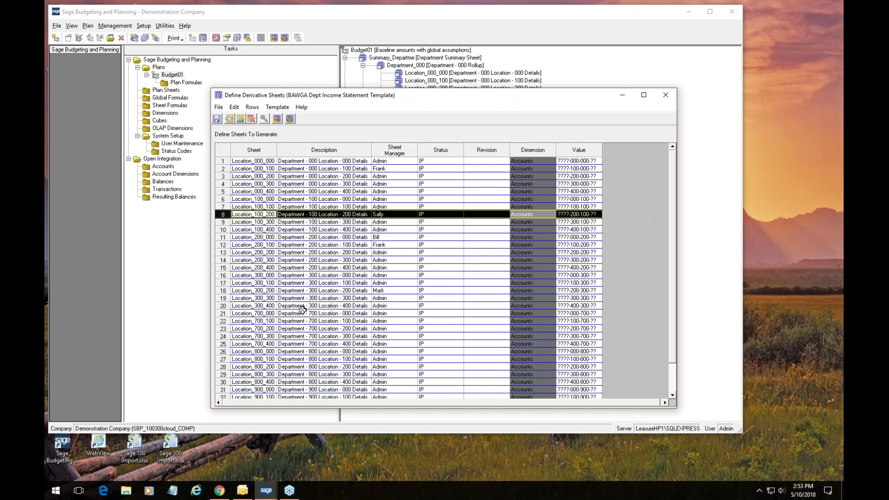
Step: Append three blank sheet rows after Location_900_400, and close the derivative sheet definitions without saving
scroll(286, 280, down, 2)
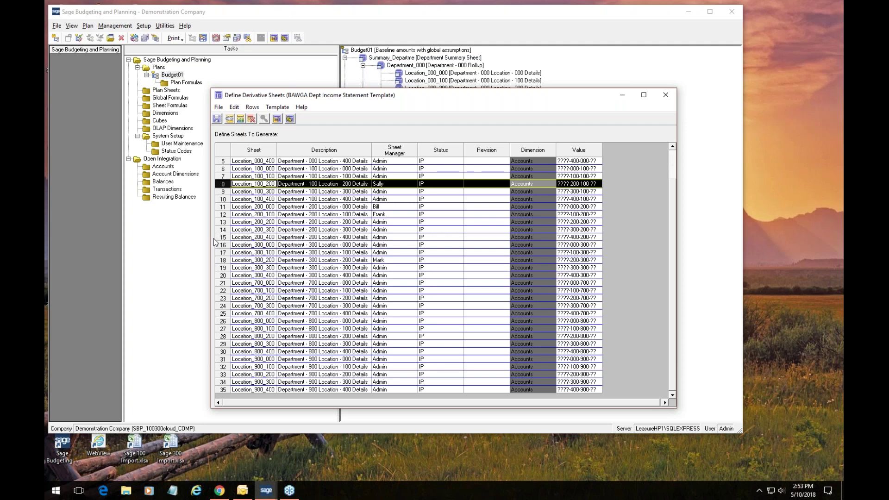
click(238, 121)
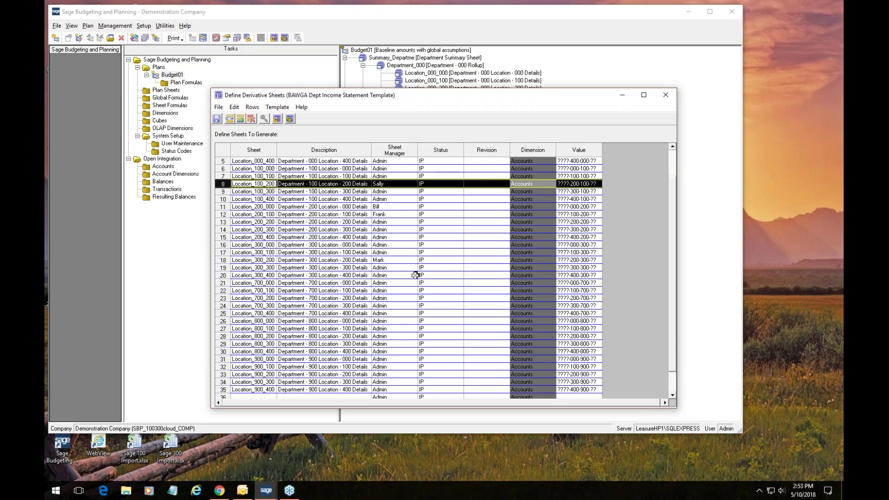
scroll(413, 275, down, 1)
drag(244, 371, 318, 392)
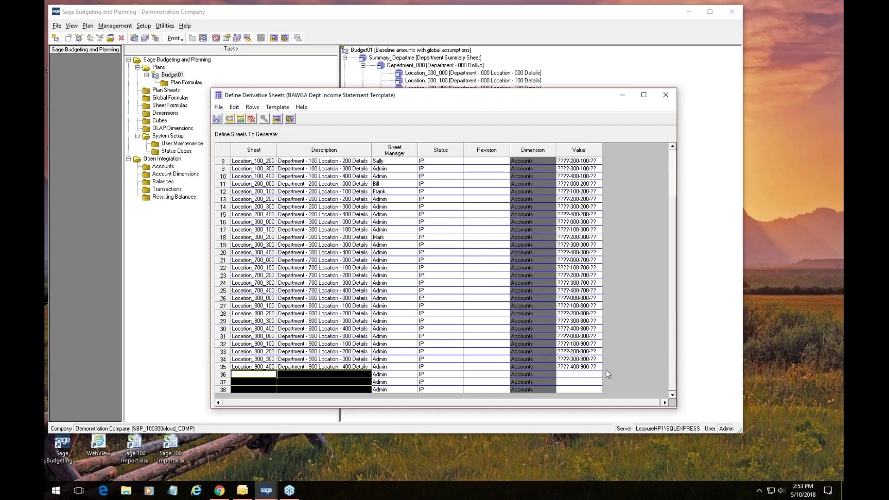
click(582, 375)
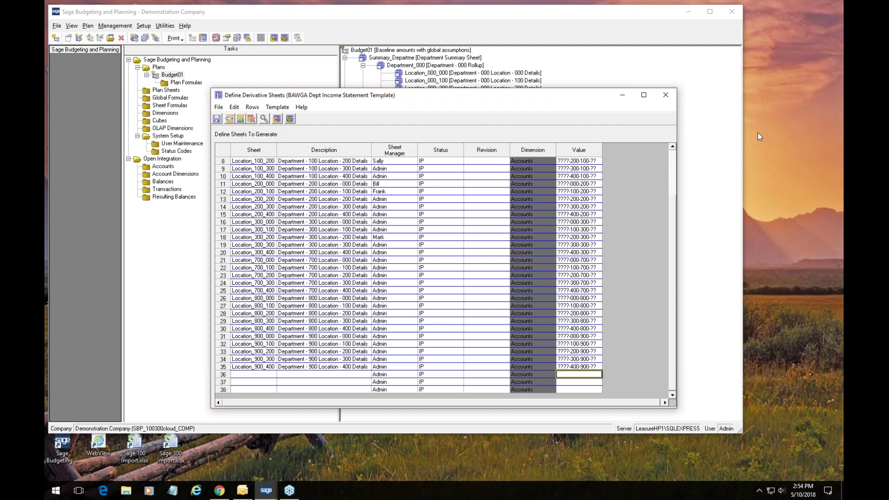
click(665, 94)
click(475, 278)
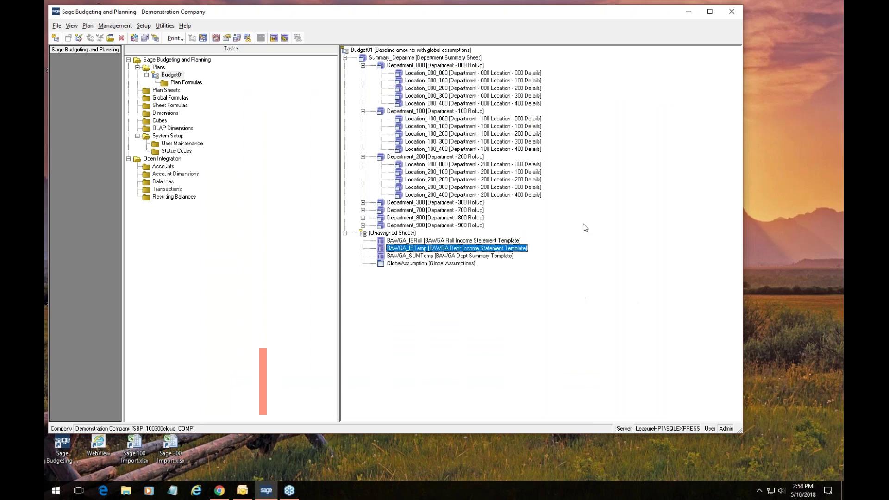
Step: Open the GlobalAssumption sheet, and set the Jan-2019 revenue increase to 6% and the COGS increase to -5%
double_click(398, 265)
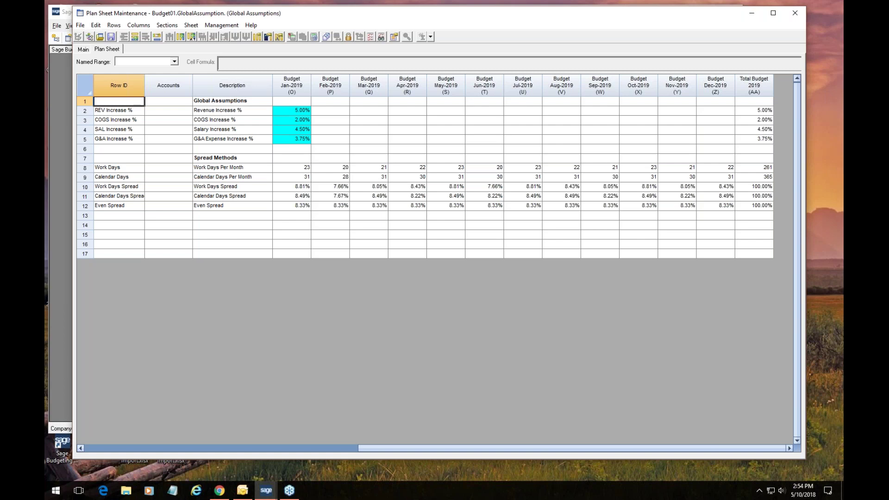
click(300, 110)
text(6)
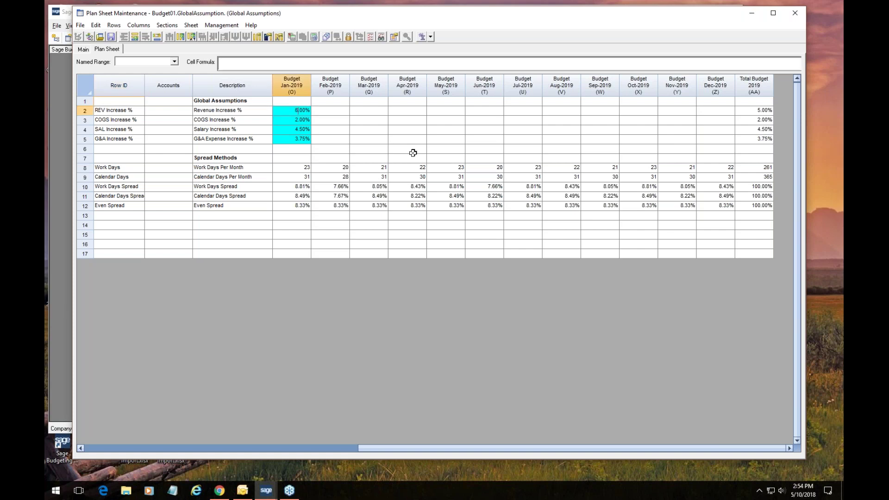
key(Return)
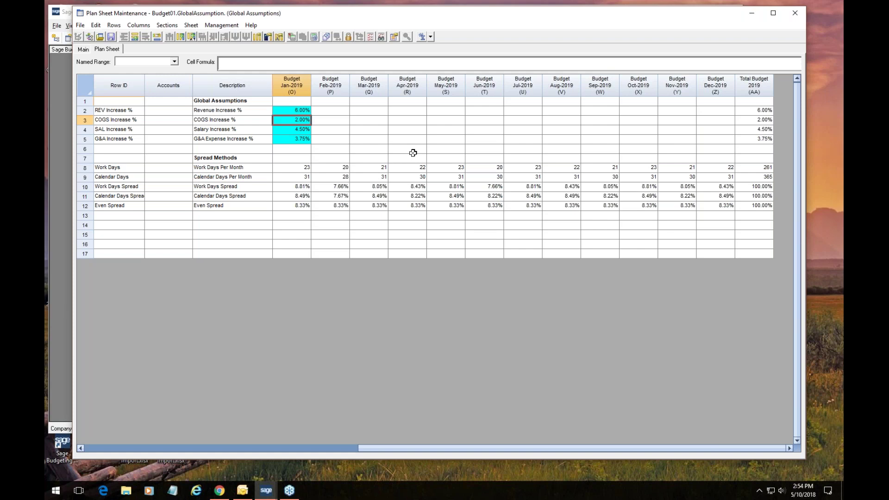
text(-5)
key(Tab)
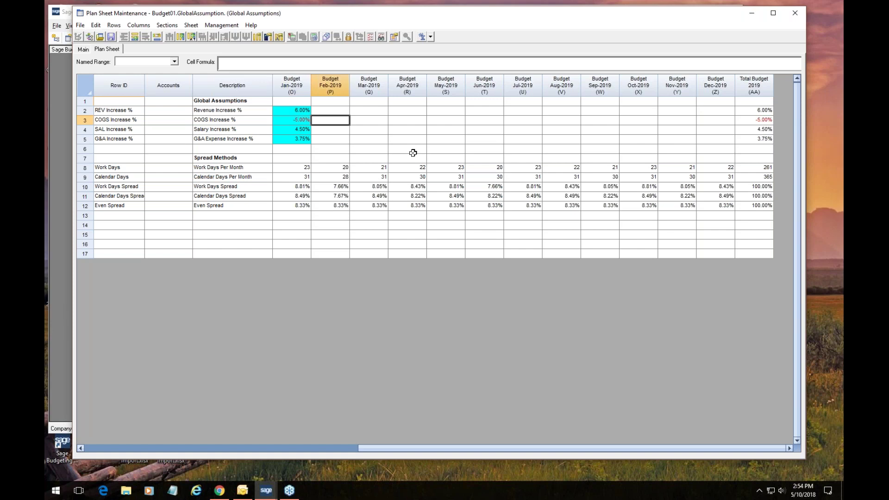
Step: Check the salary and G&A expense increase cells, and close the GlobalAssumption sheet without saving
key(Left)
key(Down)
key(Down)
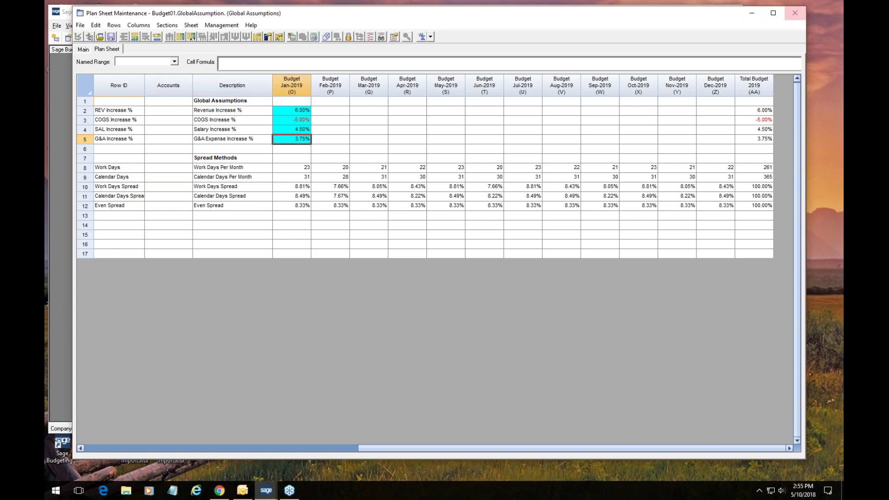
click(794, 13)
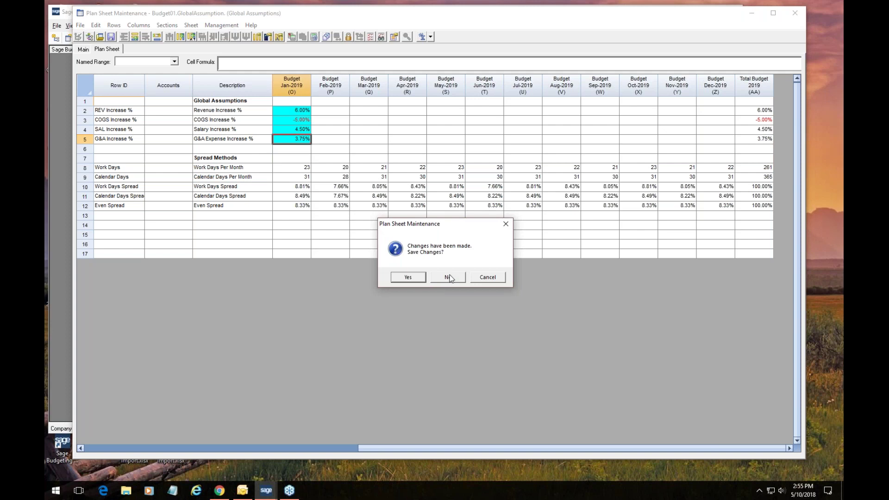
click(448, 277)
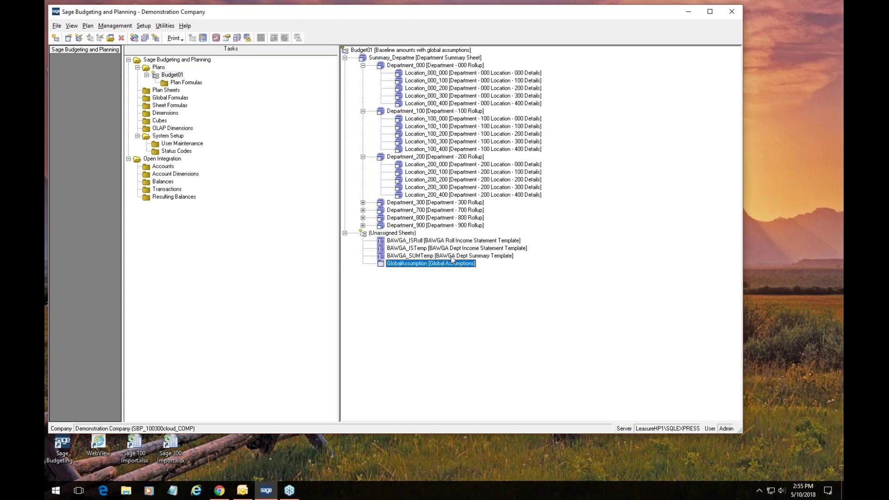
Step: Examine the layout of the BAWGA_ISTemp template, close it, and open the Location_100_200 plan sheet
double_click(412, 249)
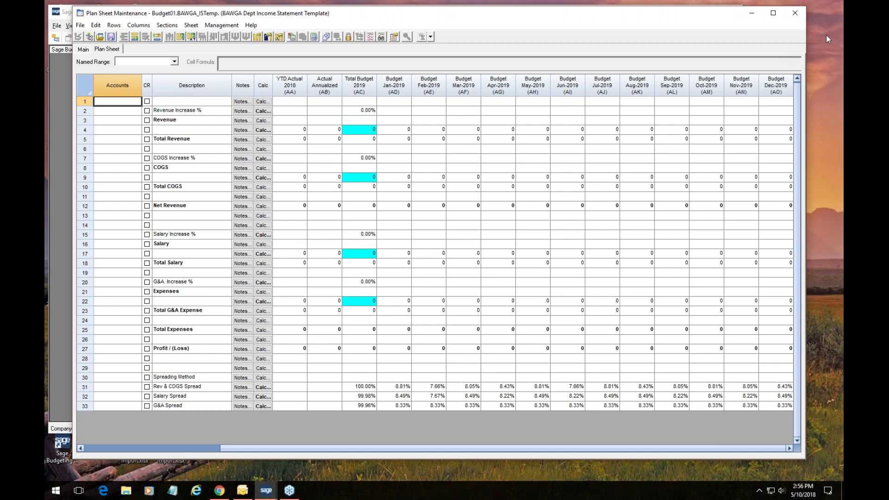
click(796, 14)
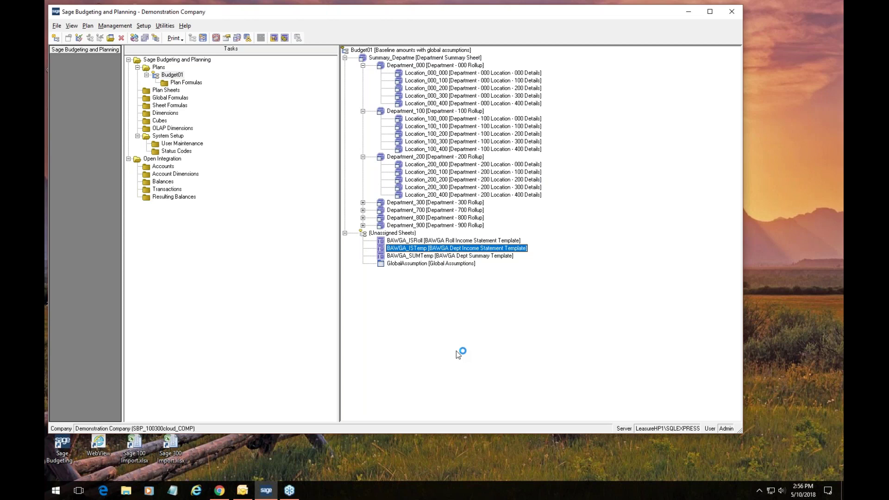
click(420, 135)
double_click(419, 134)
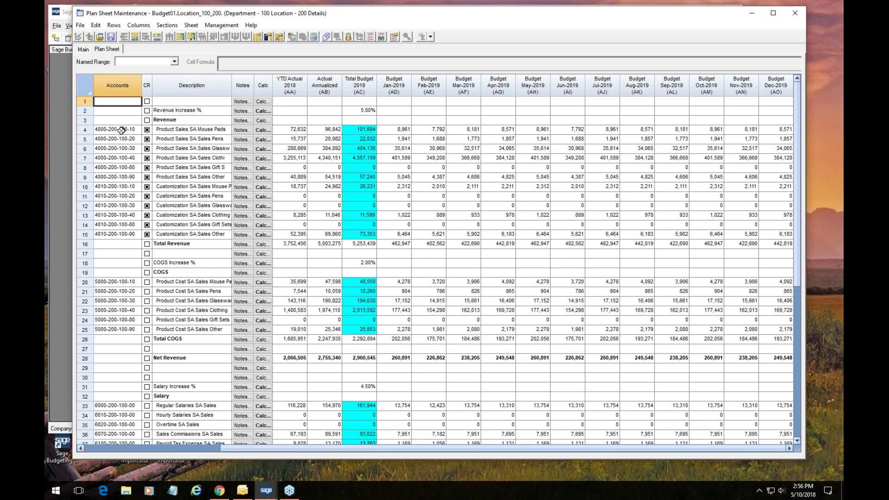
Step: Review the sheet's account rows and check the YTD Actual 2018 formulas for Total Revenue, Total COGS and Net Revenue
drag(111, 131, 113, 225)
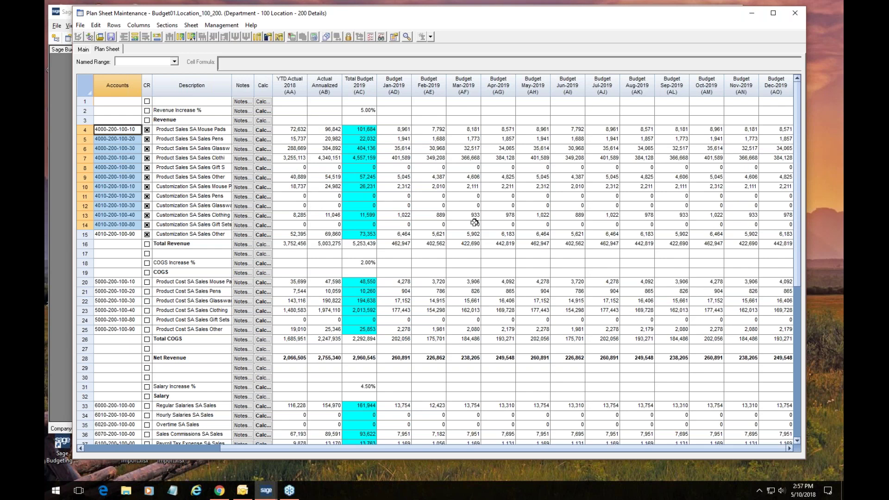
scroll(470, 221, down, 2)
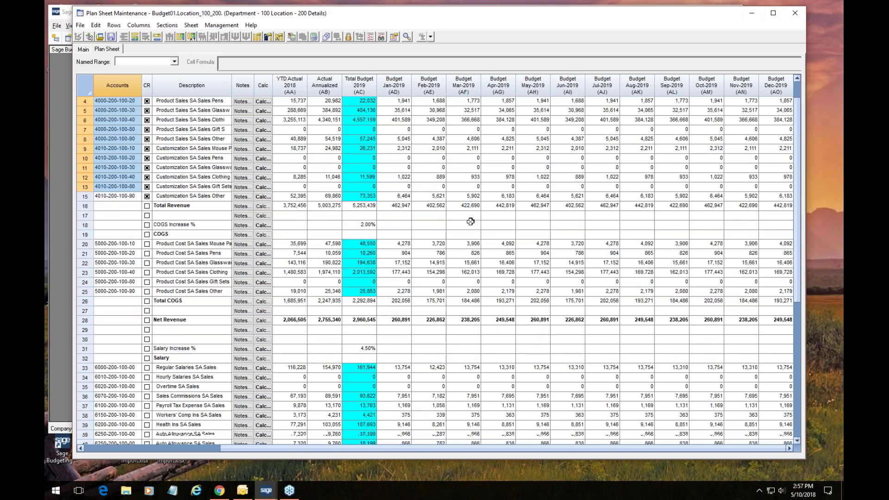
scroll(471, 222, down, 5)
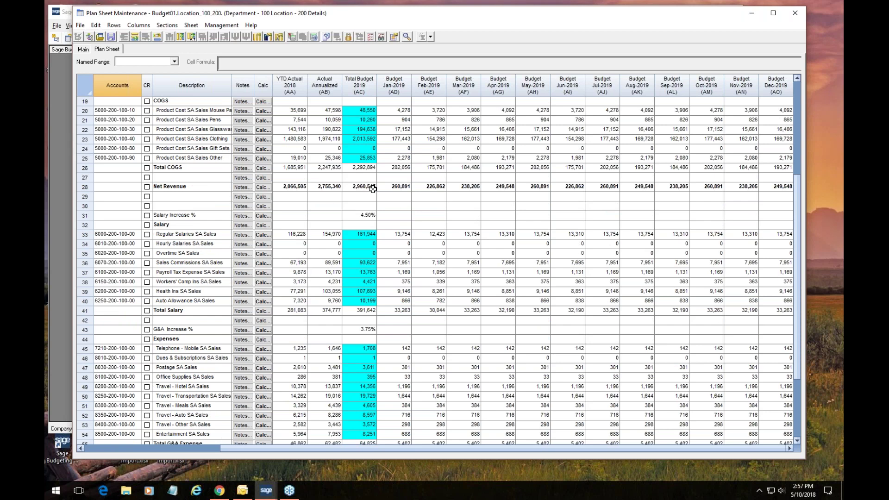
scroll(373, 188, up, 6)
click(294, 244)
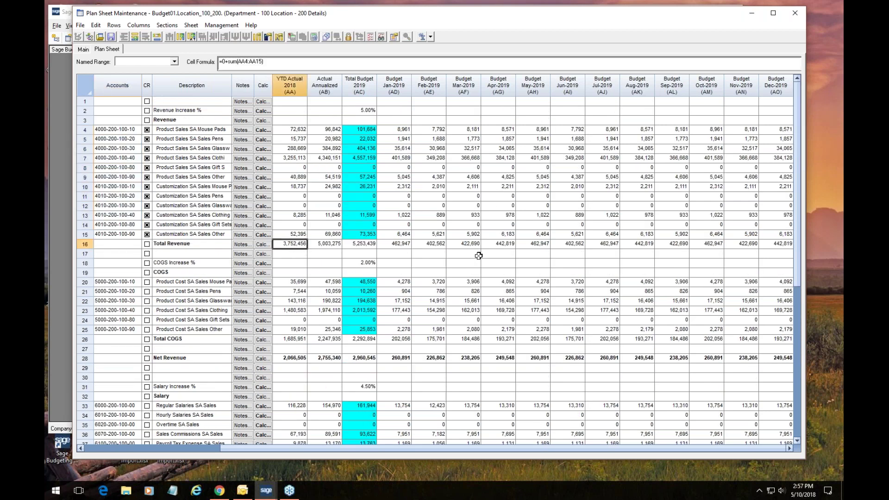
scroll(479, 256, down, 1)
scroll(479, 256, down, 5)
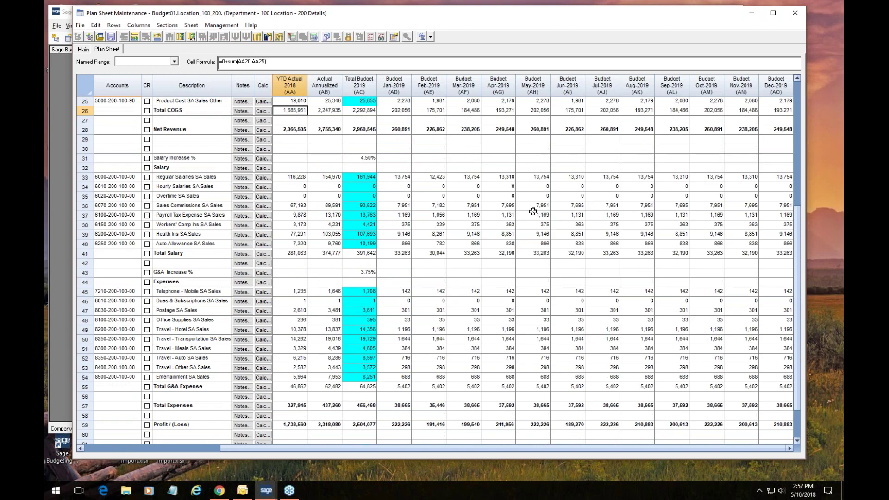
scroll(531, 212, up, 2)
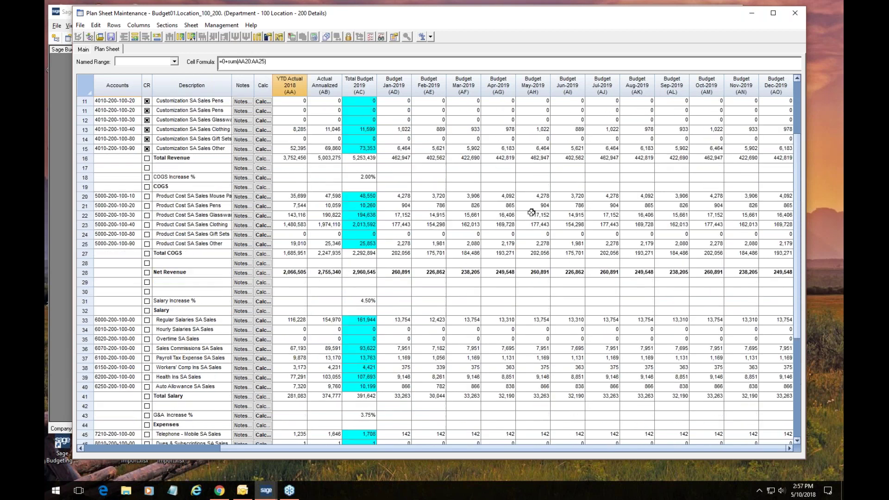
click(283, 243)
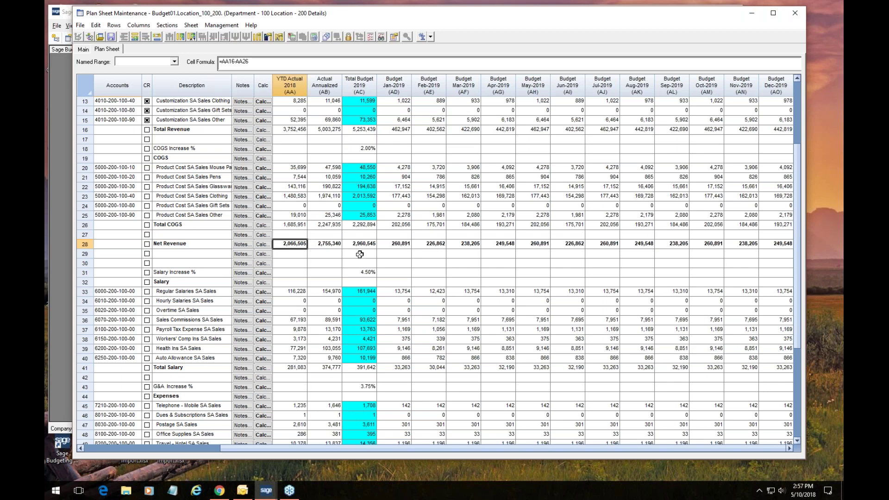
scroll(448, 275, up, 4)
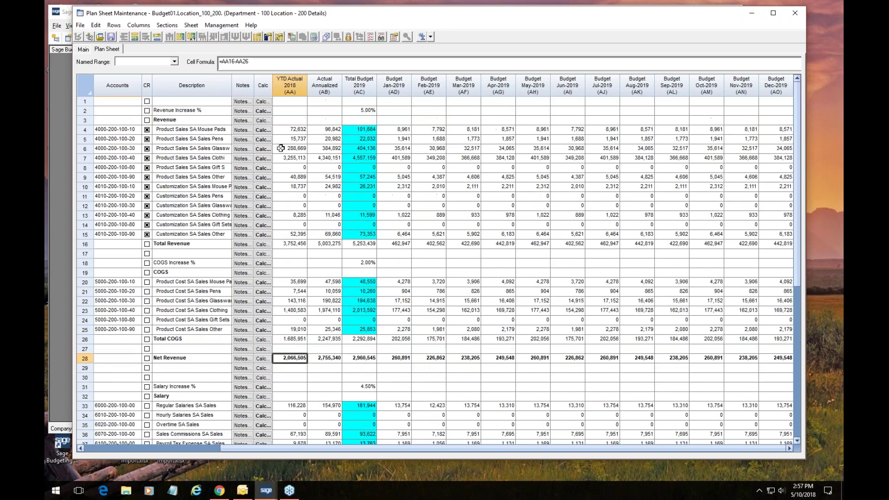
Step: Open the cell format of the Total Budget 2019 cell for Product Sales SA Mouse Pads, and review its number, alignment, font, border, background and protection settings
click(371, 132)
click(396, 38)
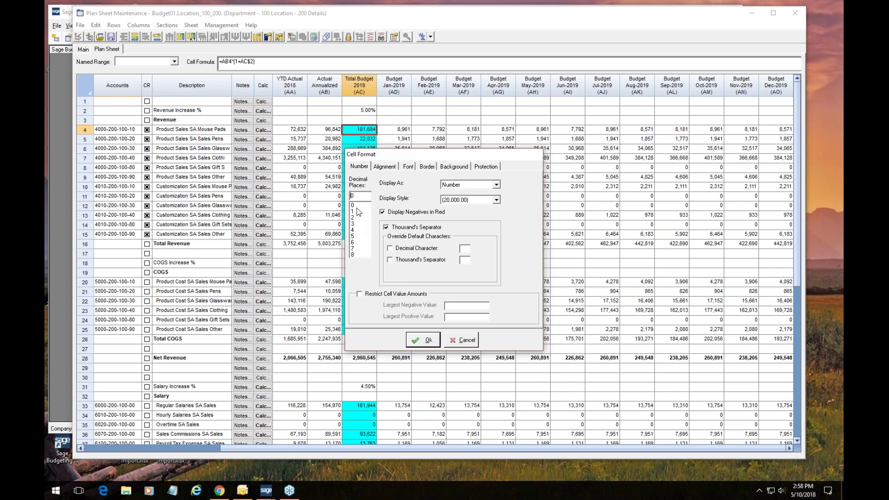
click(384, 167)
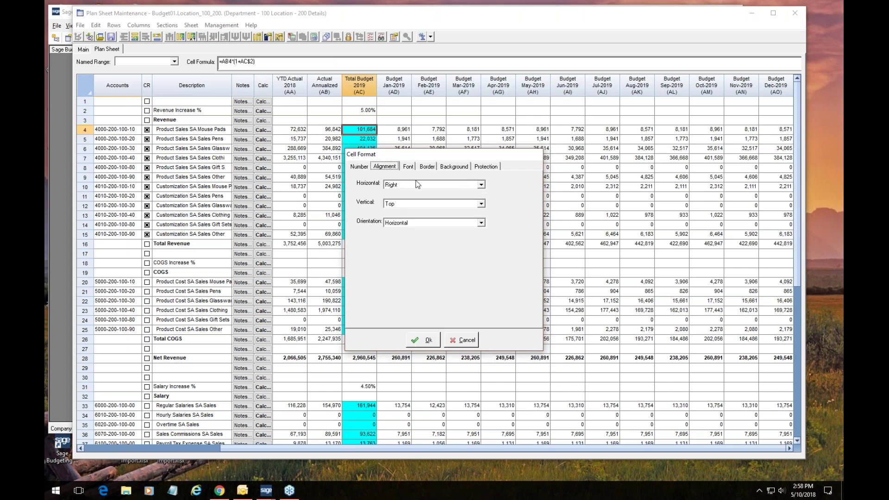
click(407, 167)
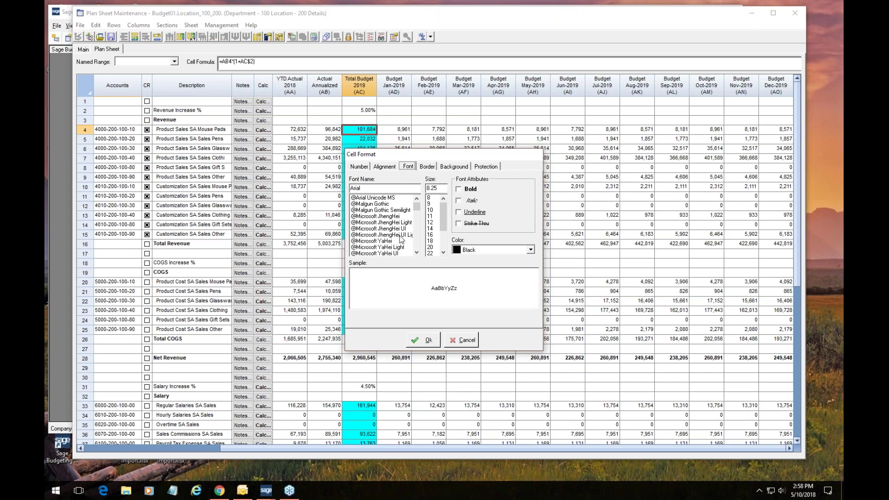
click(427, 166)
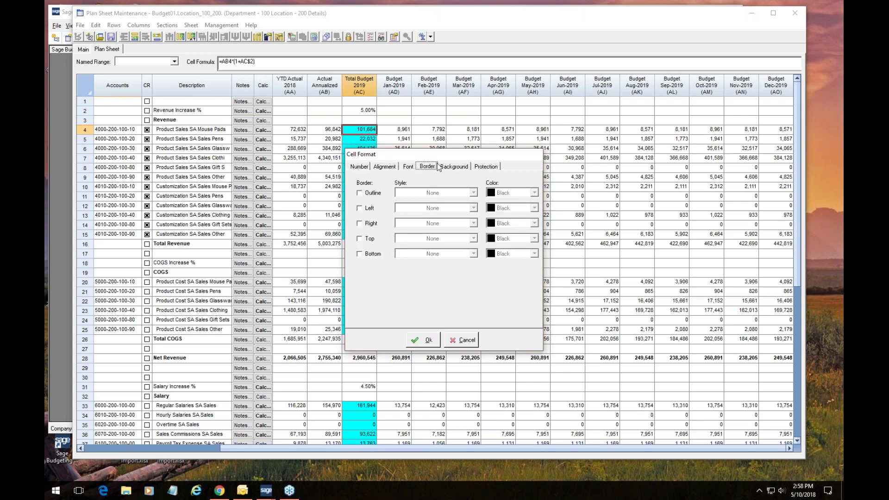
click(451, 168)
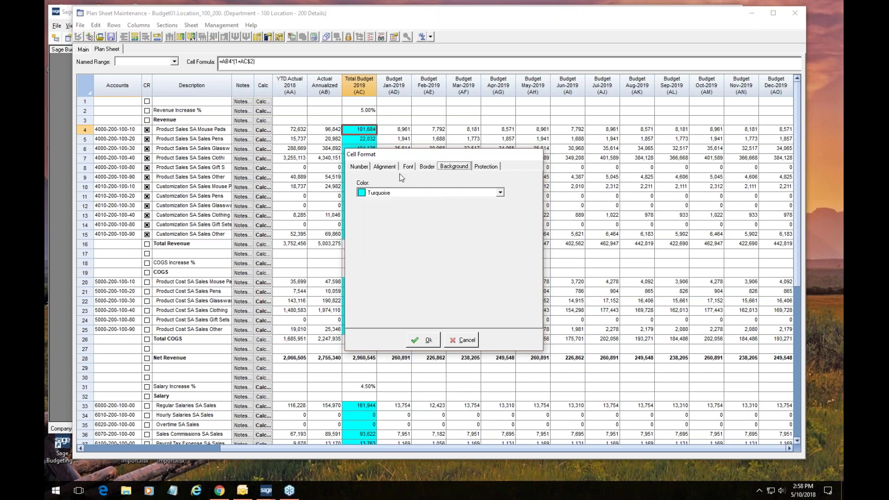
click(486, 169)
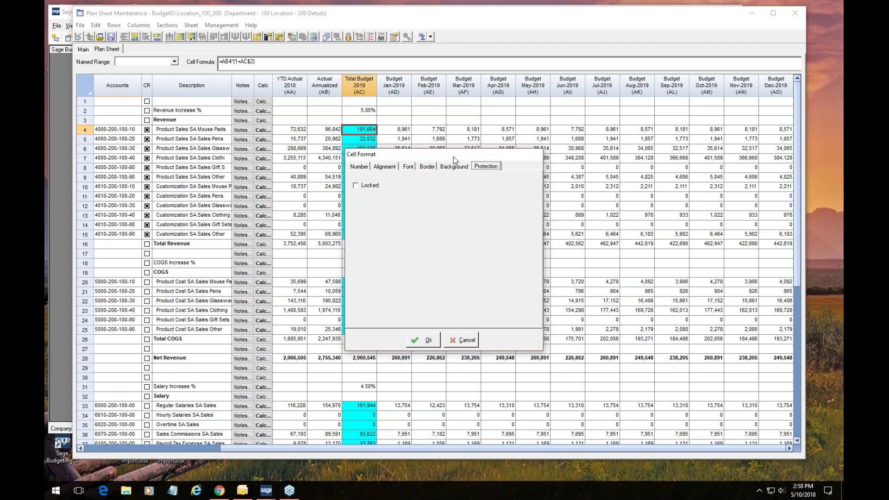
drag(468, 155, 598, 146)
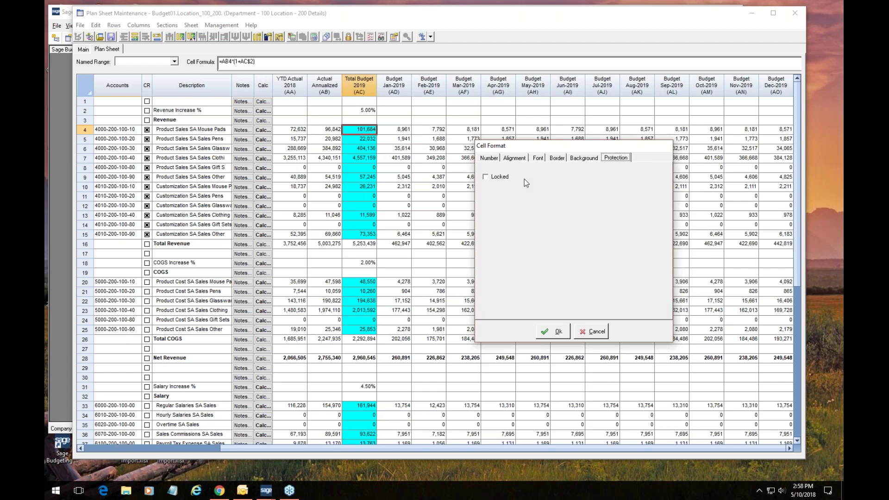
Step: Go through the cell format settings again, examine the background colour choices and the lock option, and close the format without applying changes
click(487, 161)
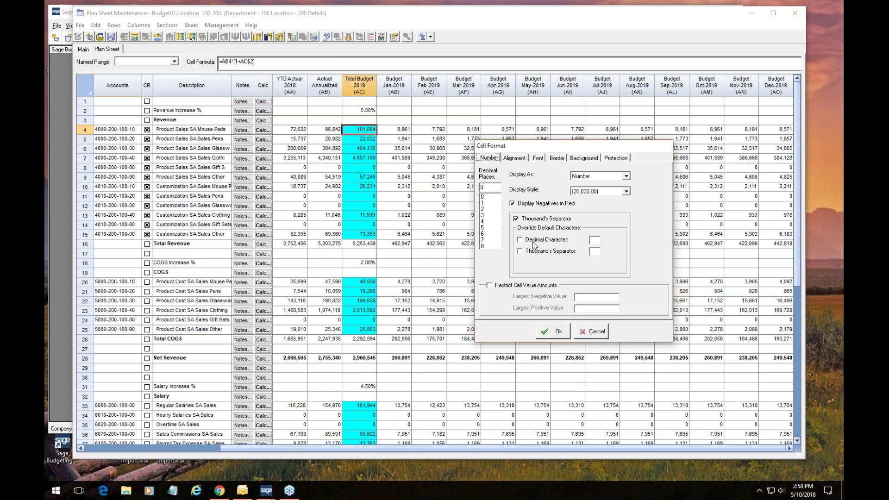
click(522, 160)
click(542, 159)
click(557, 157)
click(581, 157)
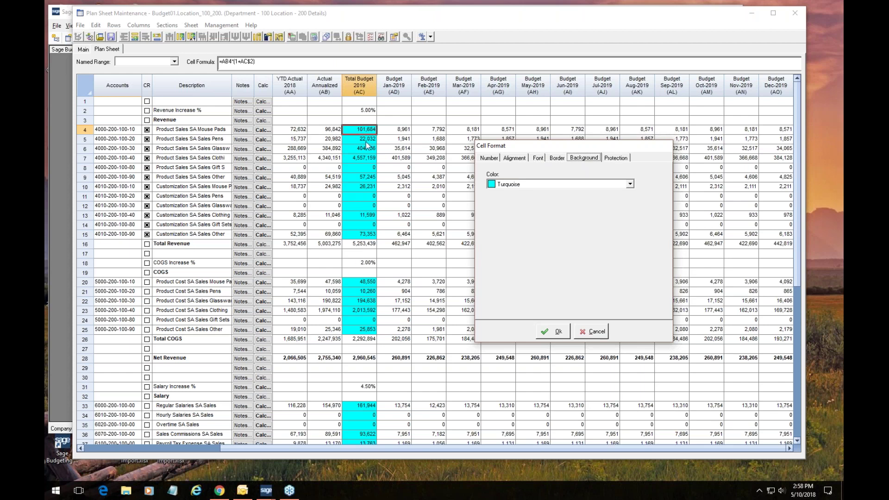
click(633, 182)
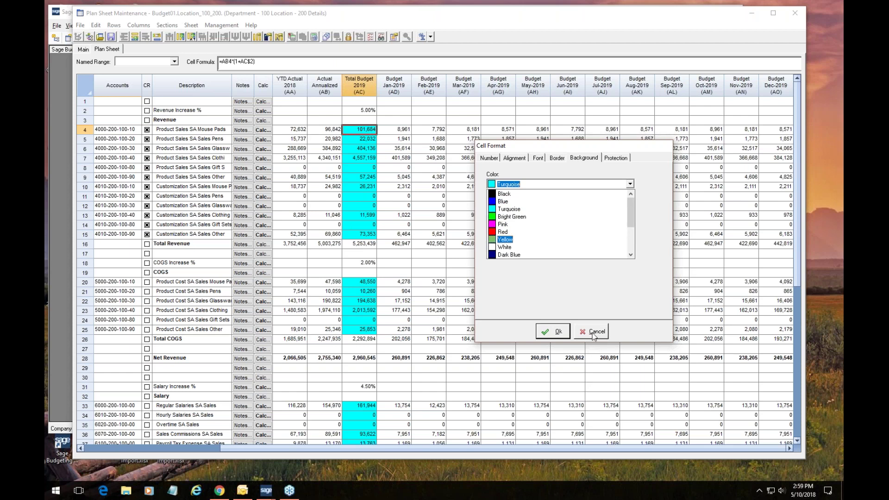
click(604, 211)
click(617, 158)
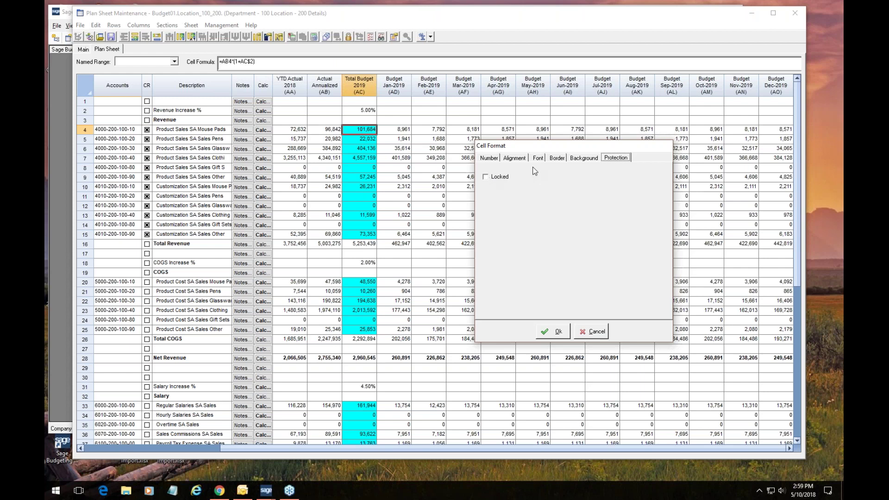
click(585, 158)
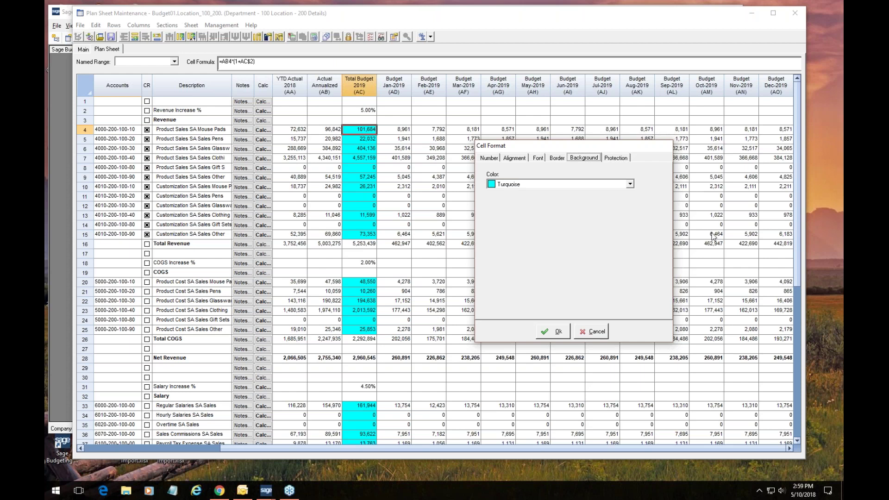
click(596, 332)
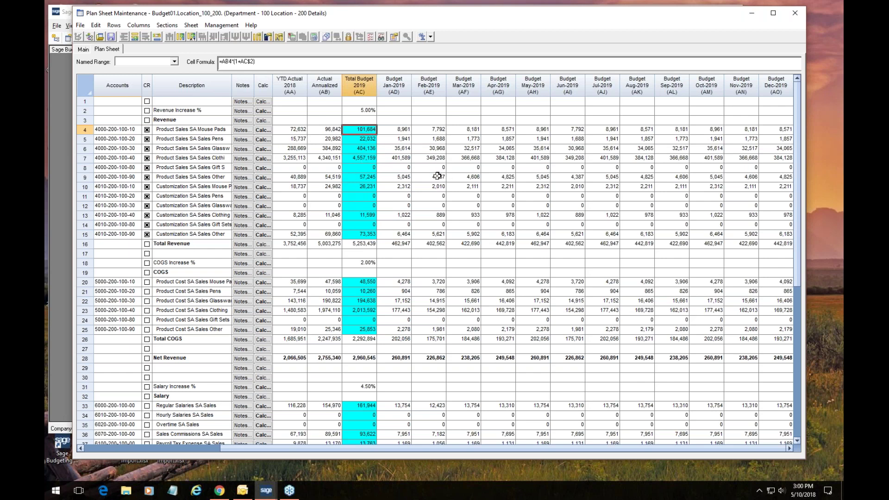
Step: Append +5000 to the Total Budget 2019 formula for Product Sales SA Mouse Pads
click(284, 62)
text(+5000)
key(Return)
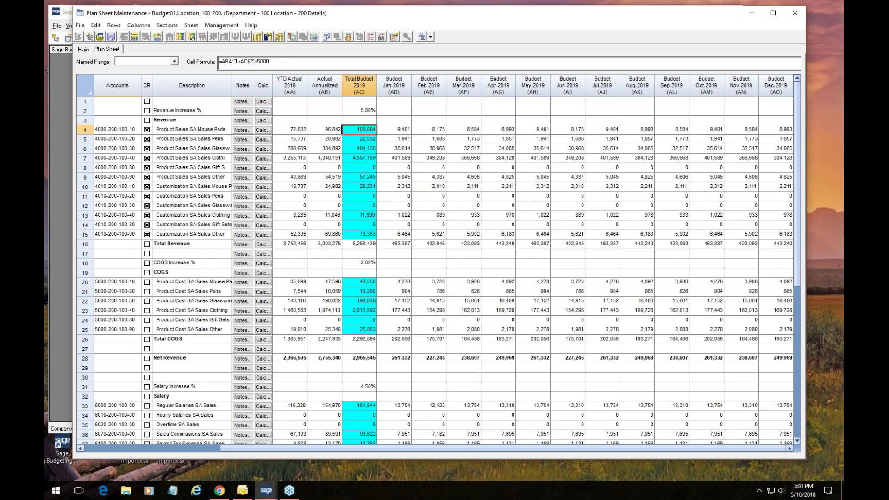
click(349, 169)
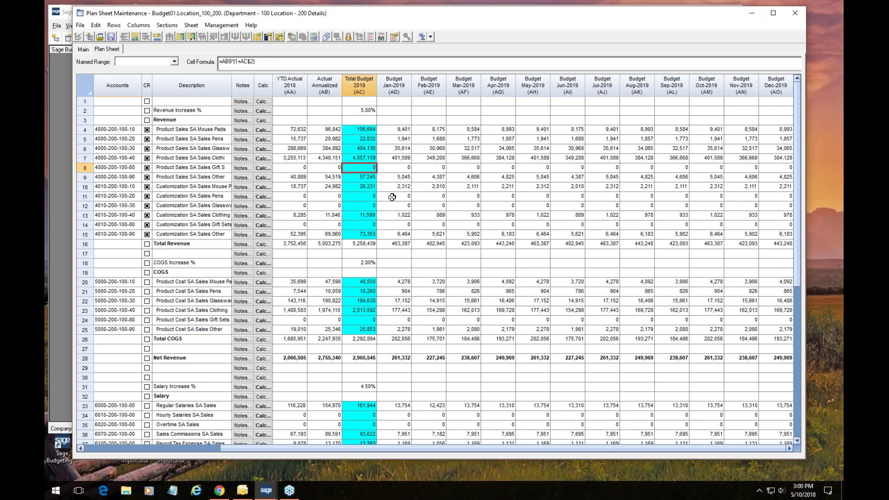
text(020)
key(BackSpace)
key(BackSpace)
text(00)
key(Tab)
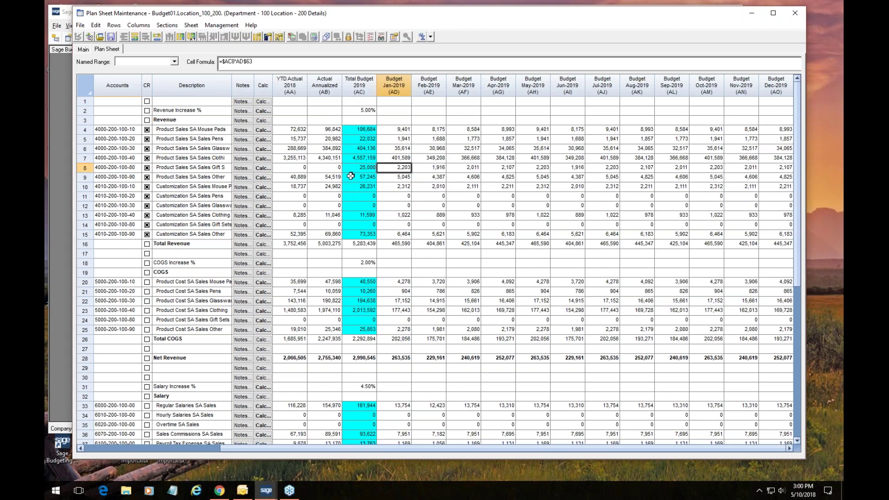
click(427, 168)
click(457, 167)
click(501, 167)
click(539, 169)
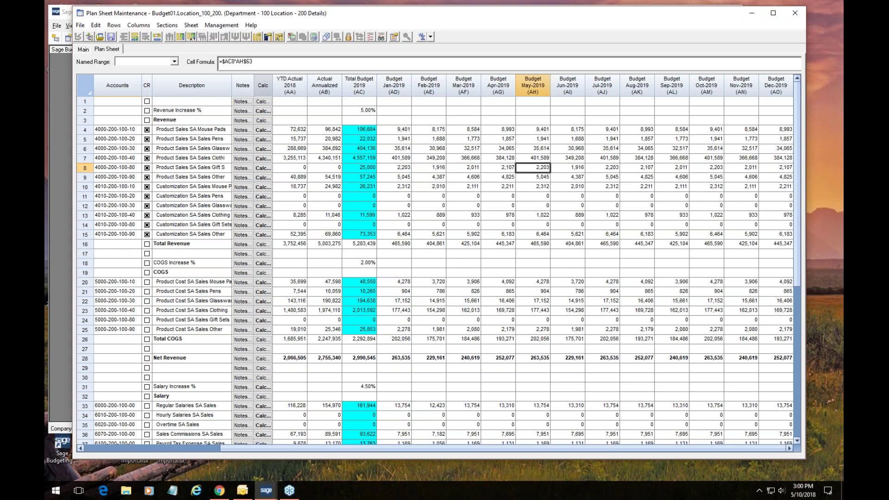
click(352, 167)
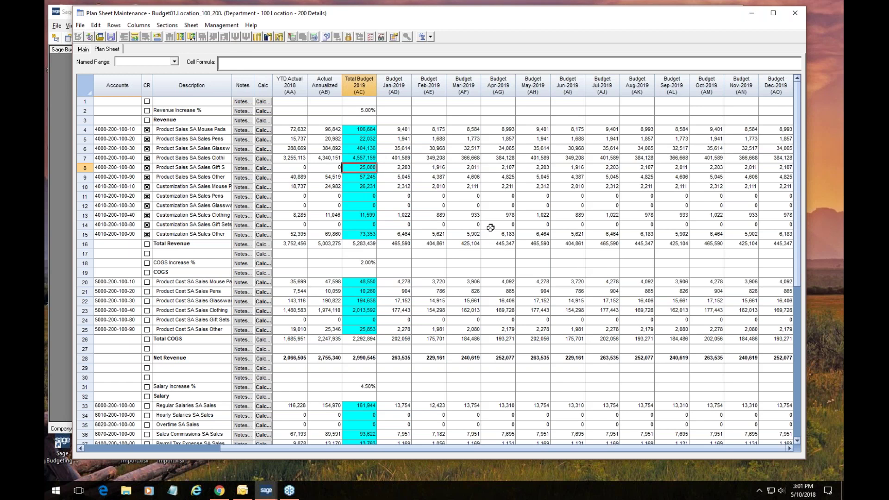
click(394, 168)
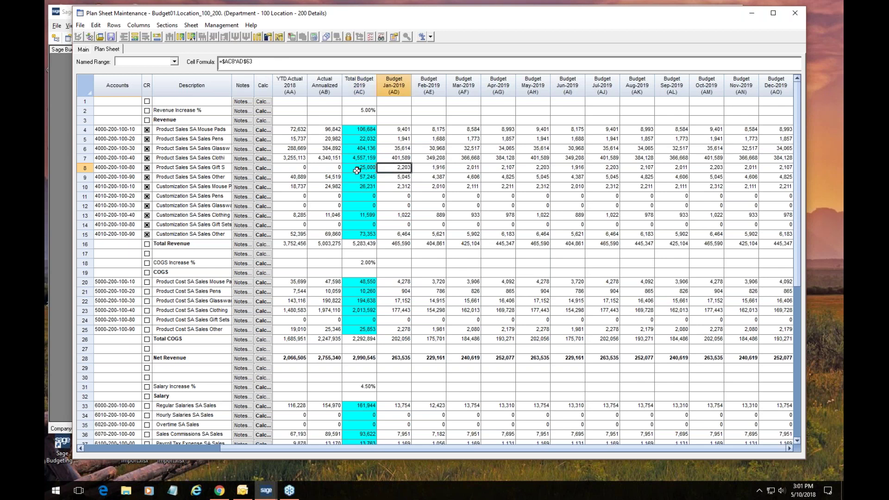
click(357, 170)
click(439, 168)
click(471, 172)
click(496, 168)
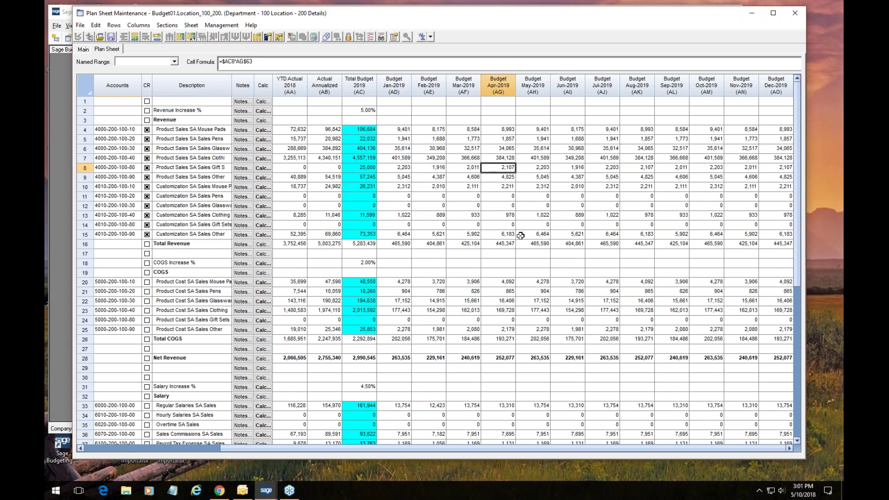
scroll(492, 259, down, 1)
scroll(492, 259, down, 9)
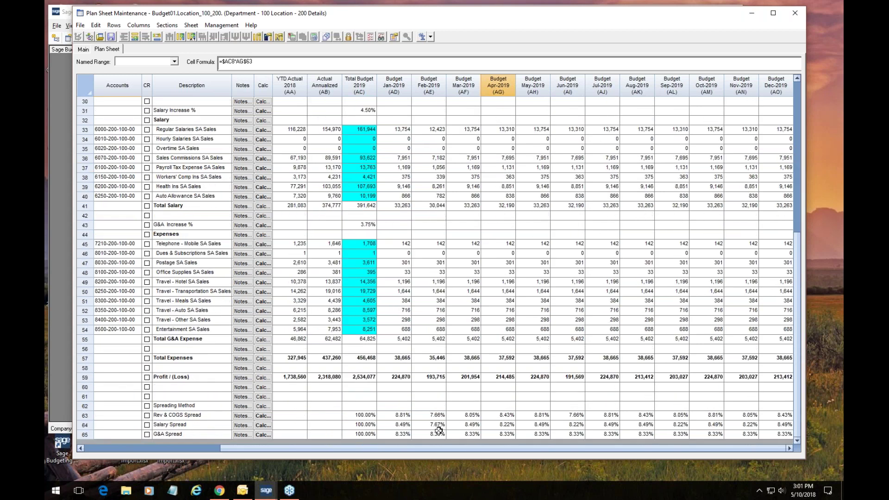
scroll(576, 238, up, 10)
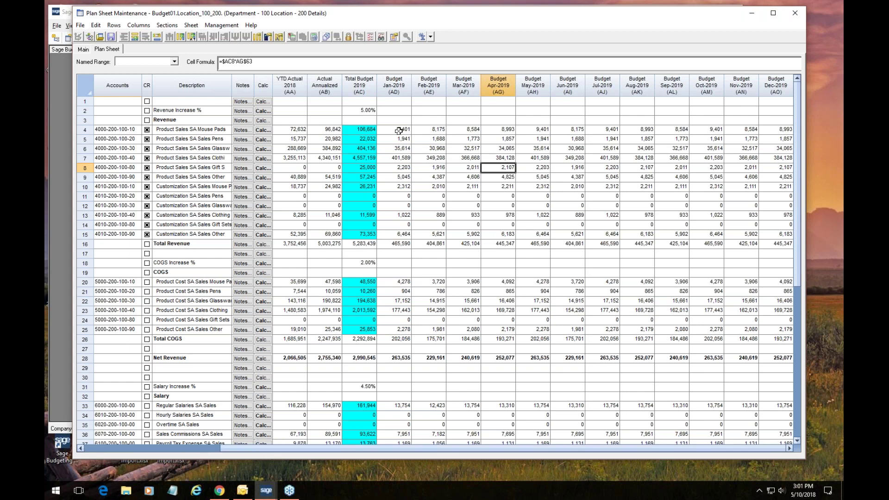
Step: Display the hidden 2018 monthly actual columns in the plan sheet
click(381, 37)
click(352, 305)
click(413, 349)
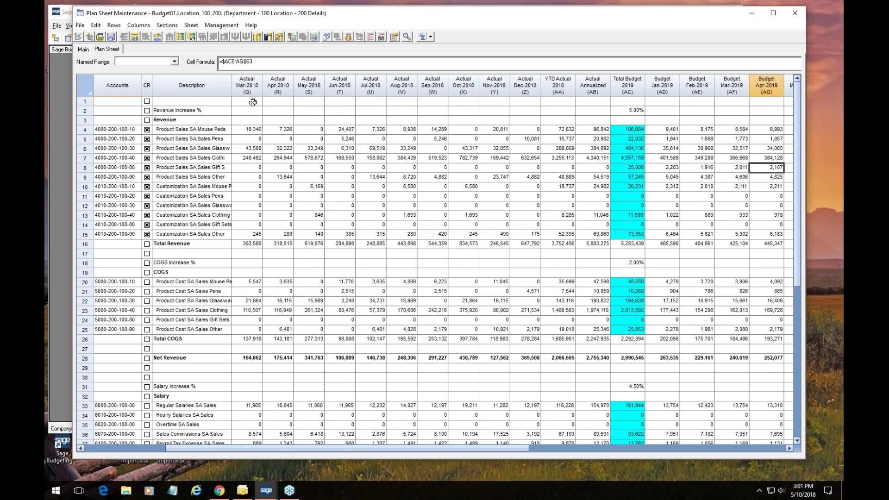
Step: Highlight the Jan-2018 to Sep-2018 actual columns, and check the YTD Actual 2018 formula for Product Sales SA Mouse Pads
drag(246, 88, 433, 92)
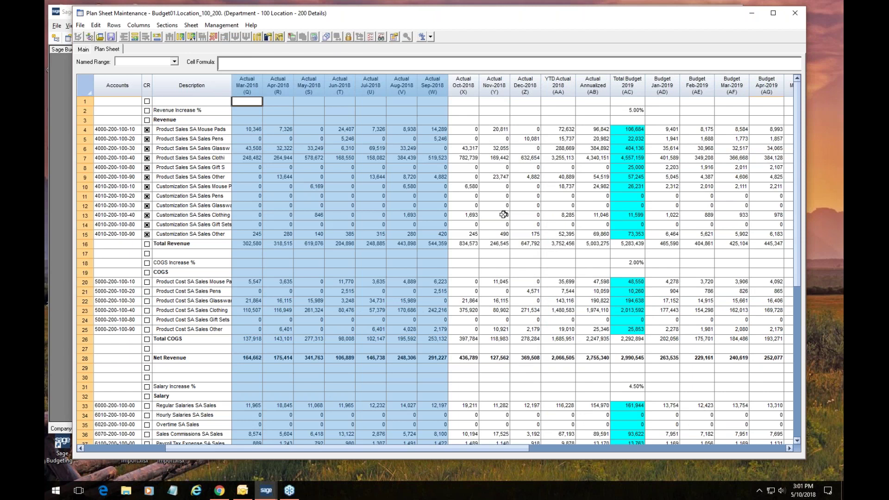
click(90, 448)
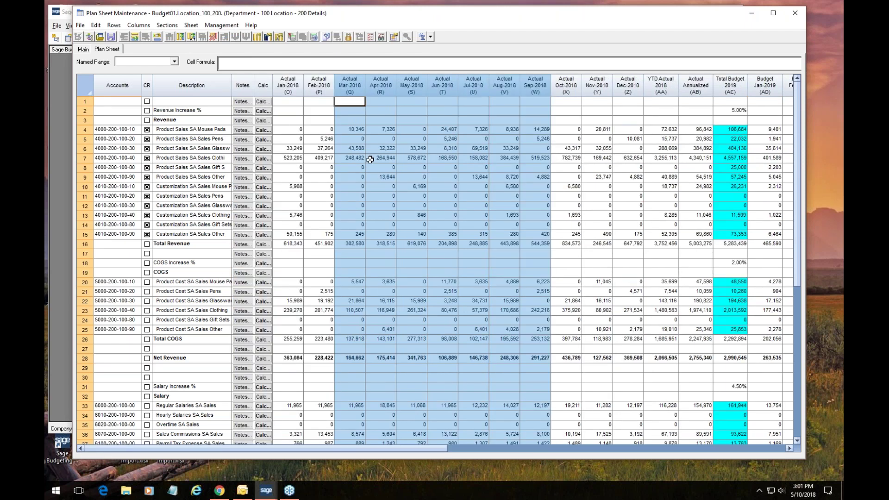
drag(288, 85, 525, 88)
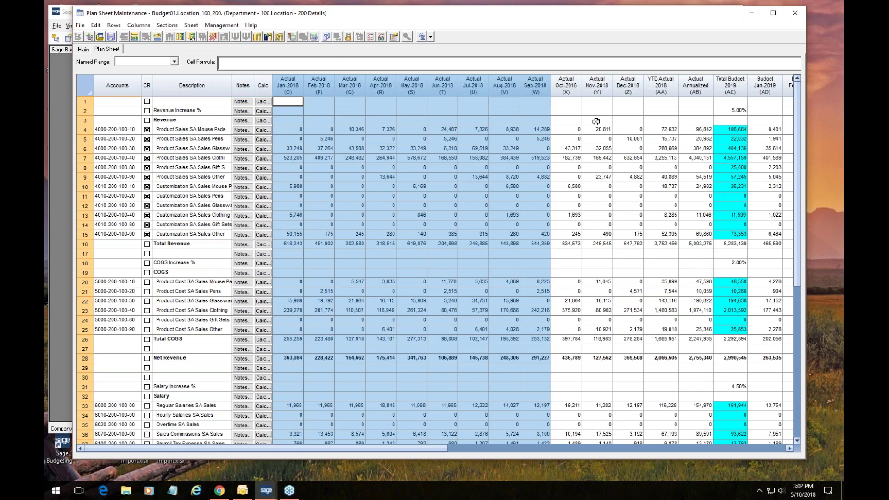
click(670, 129)
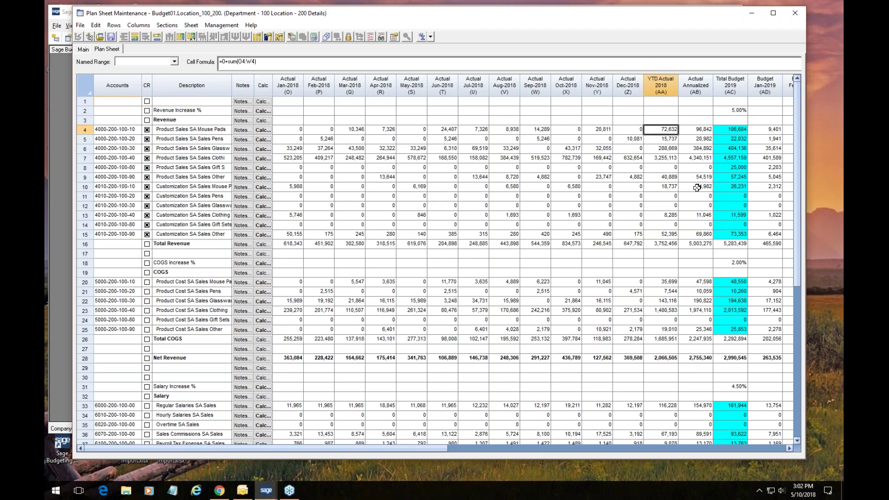
Step: Check the Actual Annualized formula for Mouse Pads, the Revenue Increase % assumption and the Total Budget 2019 formula for Product Sales SA Sales Pens
click(703, 129)
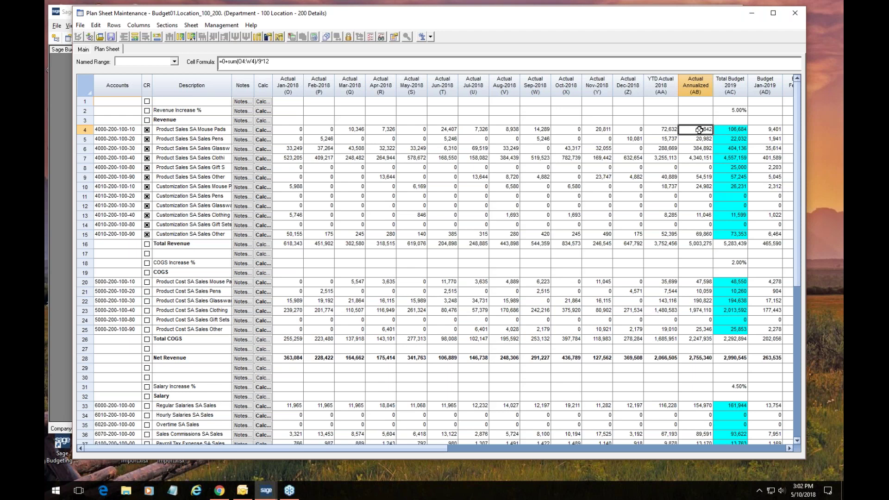
click(740, 111)
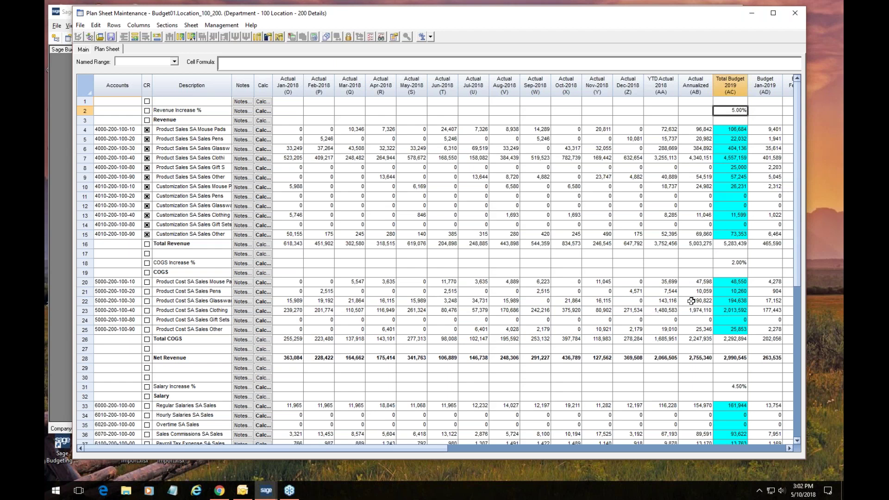
click(737, 139)
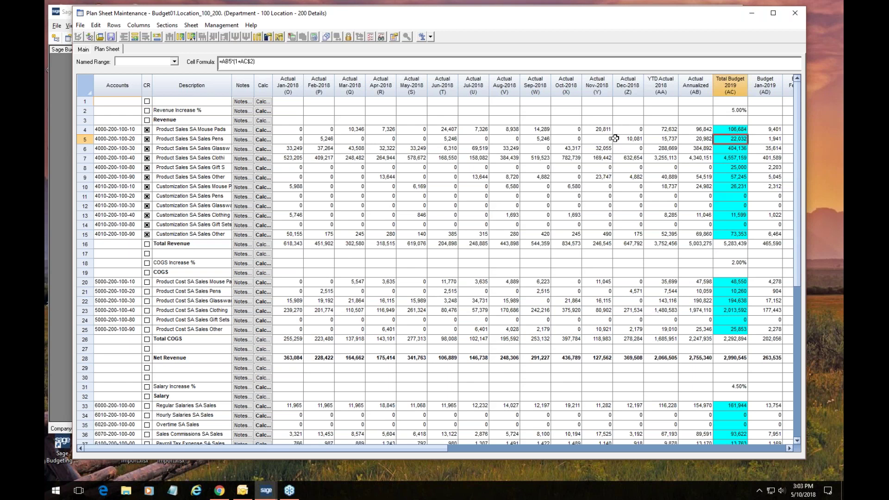
click(736, 109)
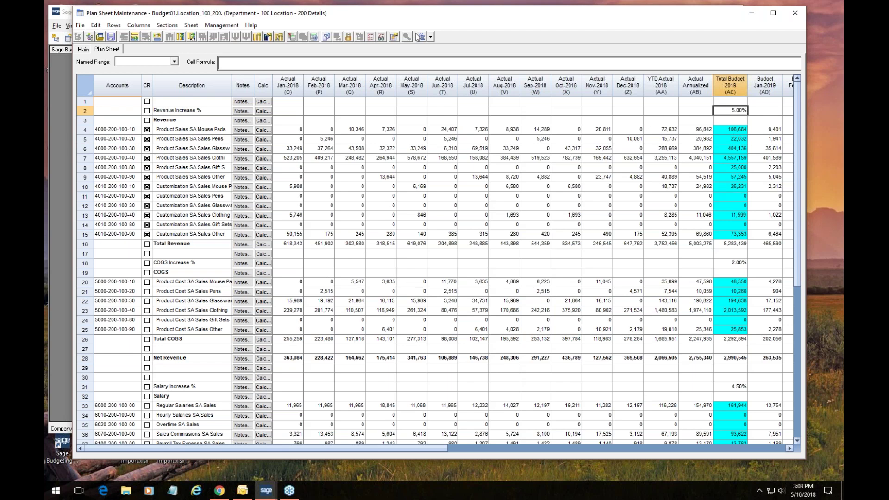
Step: Clear the Jan-2018 to Dec-2018 actuals for all revenue accounts, and refresh the calculations for that range
drag(296, 131, 633, 227)
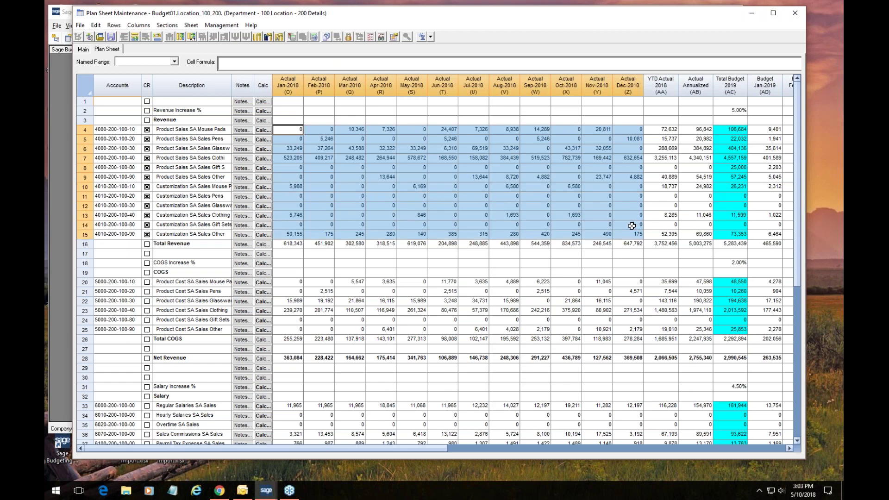
key(Delete)
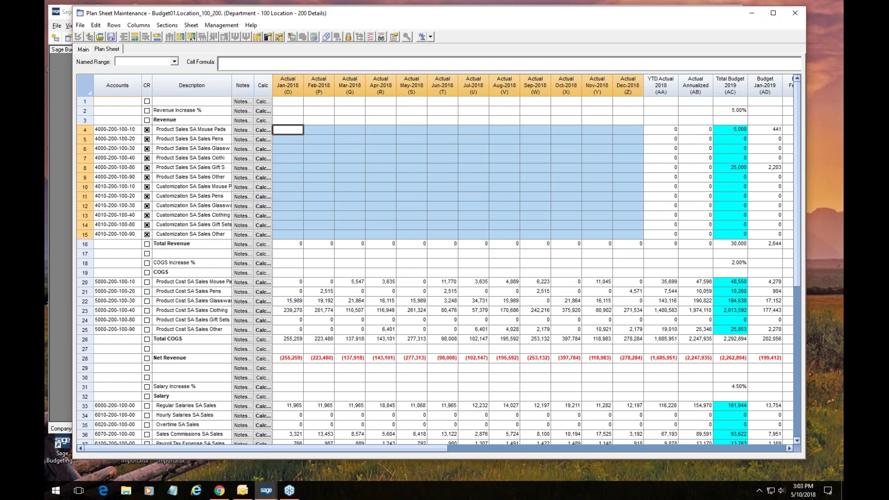
click(313, 38)
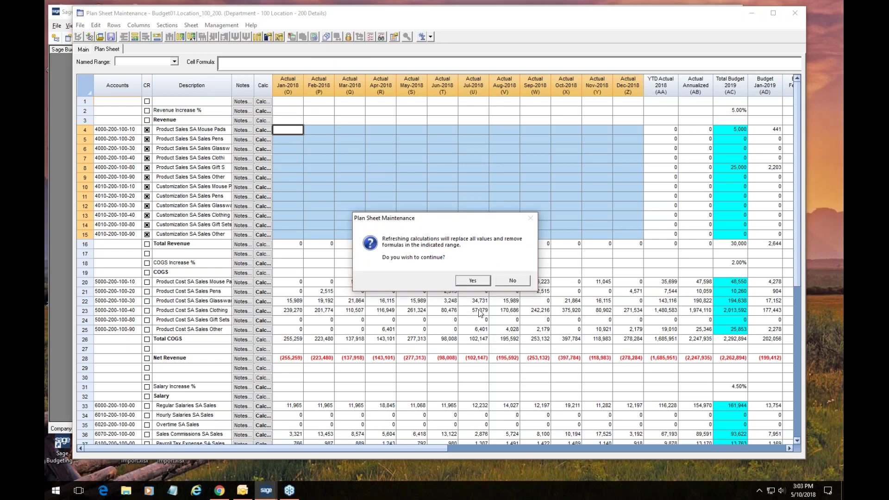
click(473, 282)
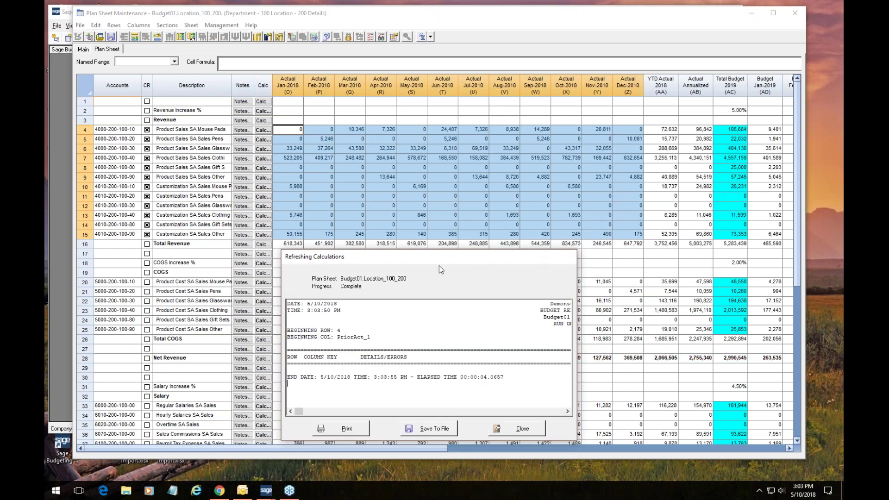
click(519, 429)
click(111, 138)
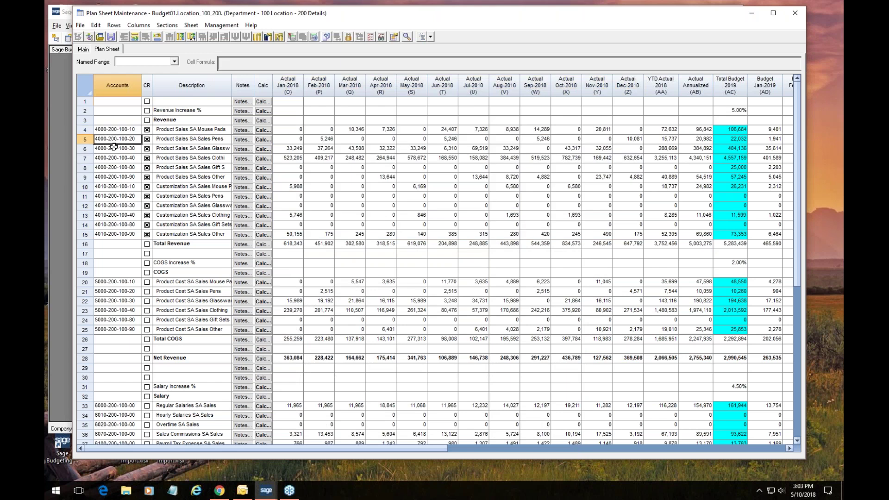
click(114, 147)
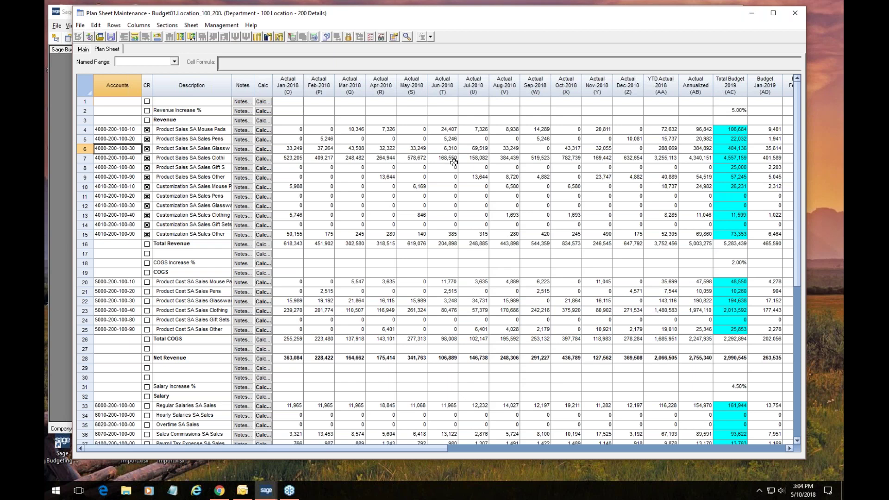
click(267, 132)
click(410, 189)
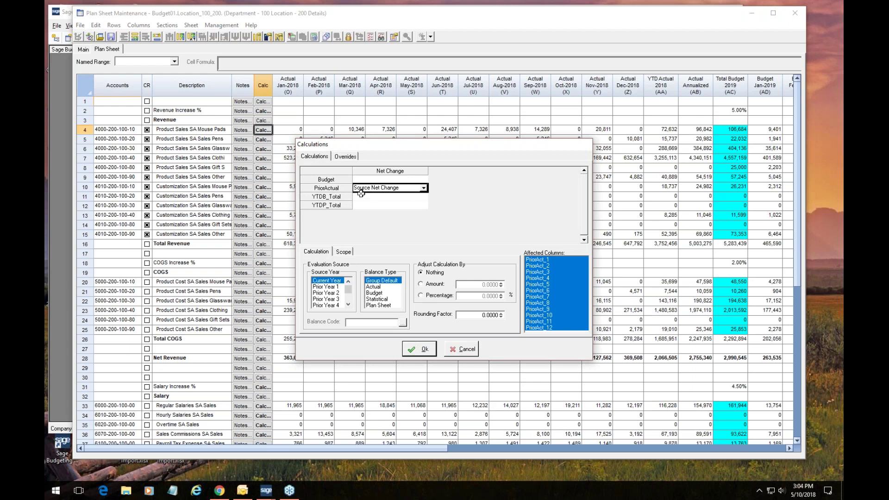
click(461, 351)
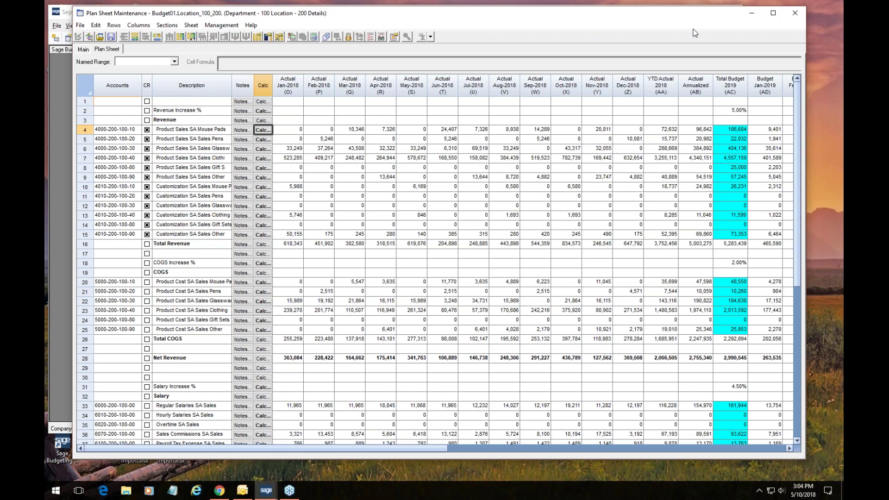
Step: Close the Location_100_200 plan sheet without saving changes, and move the main window aside to uncover the desktop shortcuts
click(802, 13)
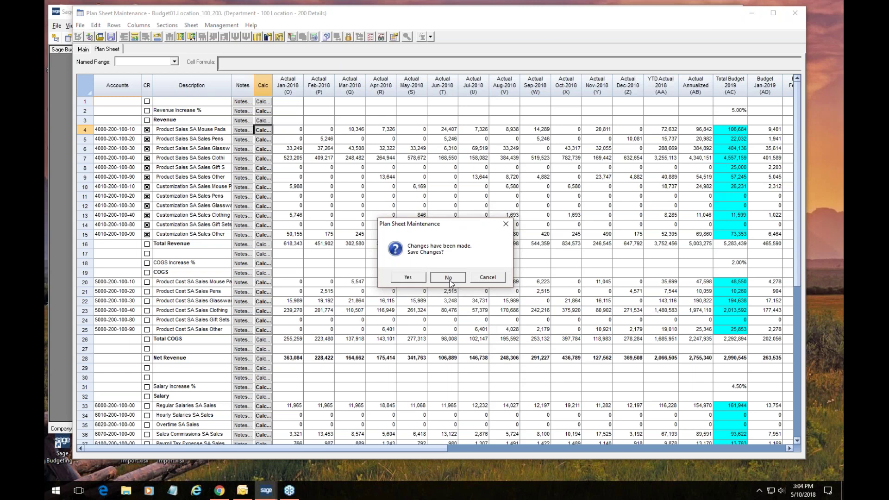
click(448, 278)
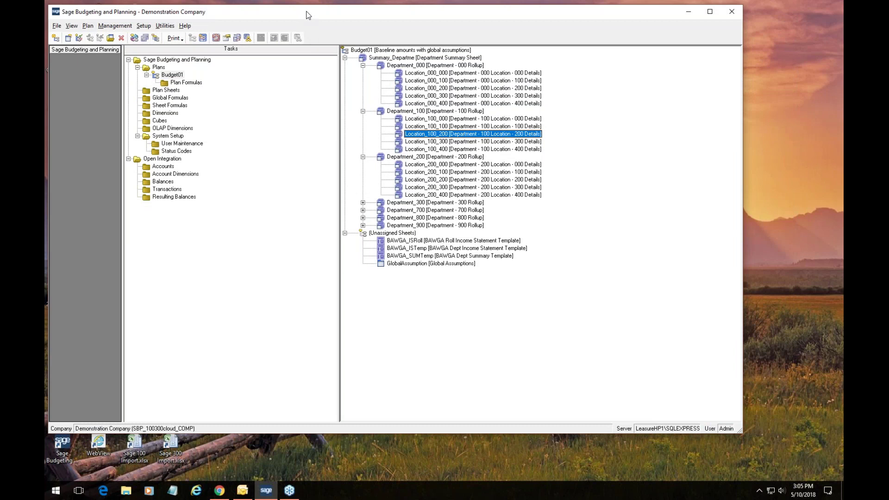
drag(322, 12, 387, 10)
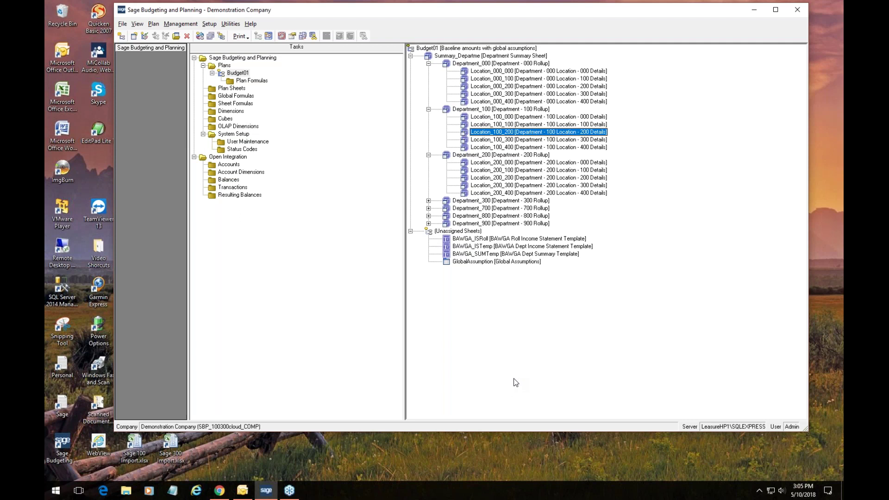
Step: Switch to WebView and sign in with the account password, using the NewDemoData configuration
click(98, 444)
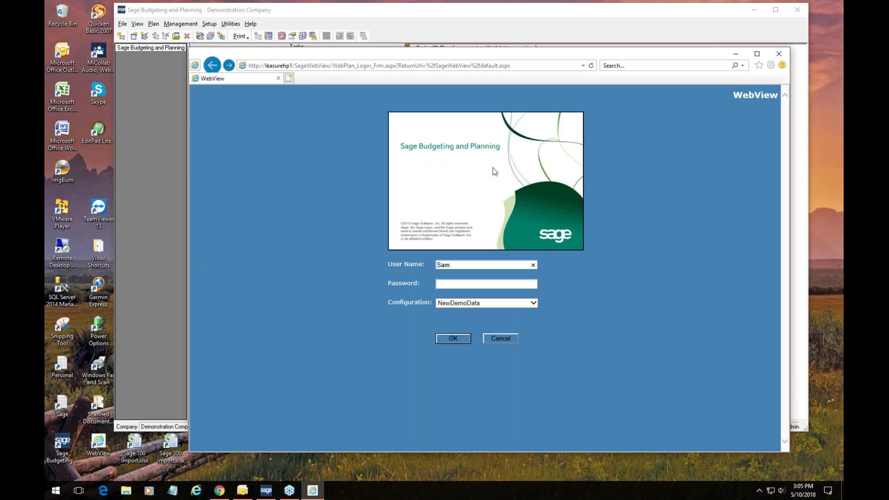
click(448, 285)
text(***)
click(534, 303)
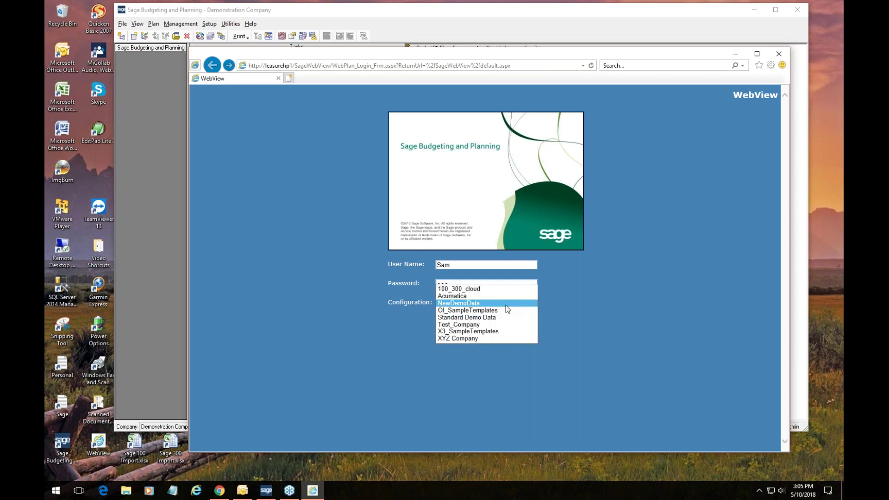
click(462, 304)
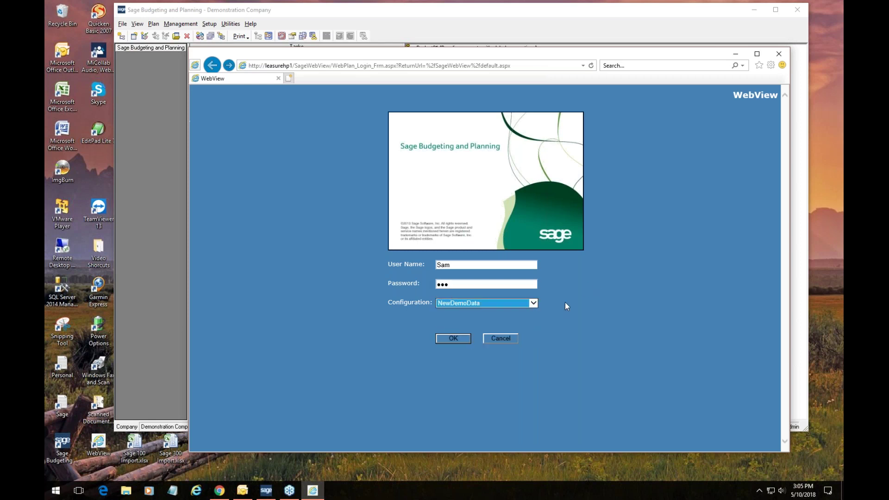
click(459, 339)
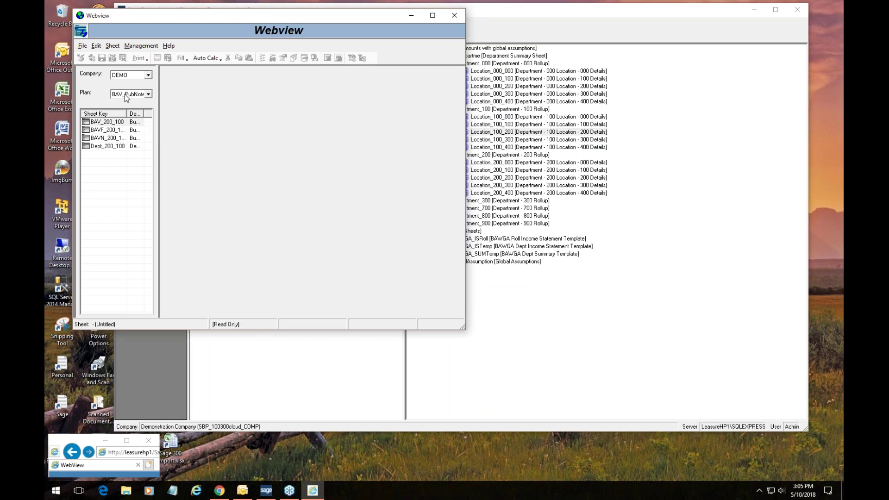
Step: Select the FY2019_Samples plan, and open its Dept_200_100 sheet, checking it out for editing
drag(159, 130, 214, 138)
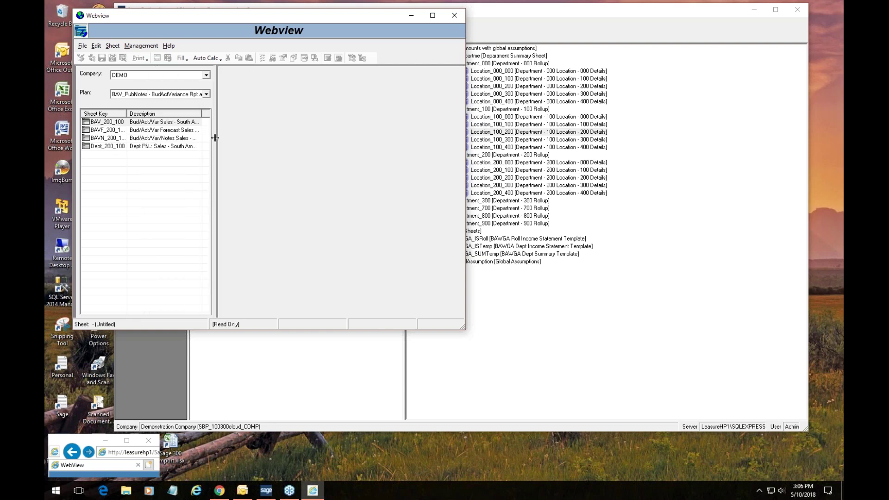
click(206, 94)
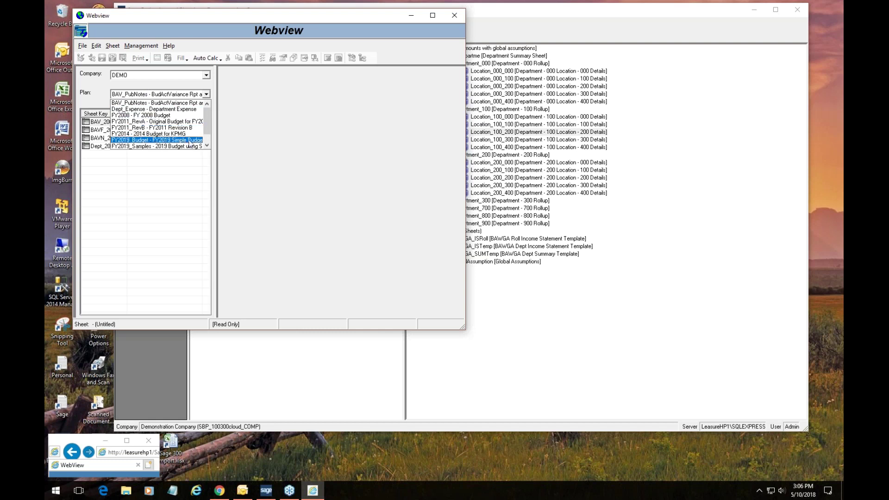
click(130, 147)
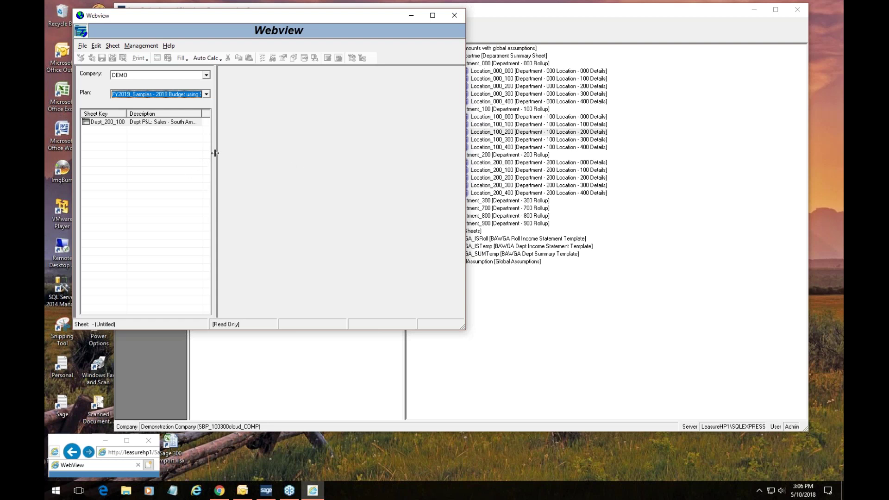
double_click(95, 124)
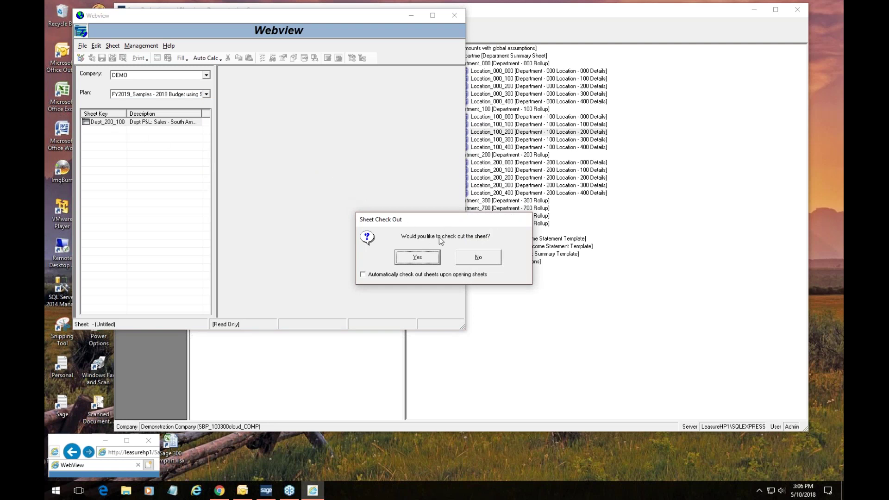
click(406, 260)
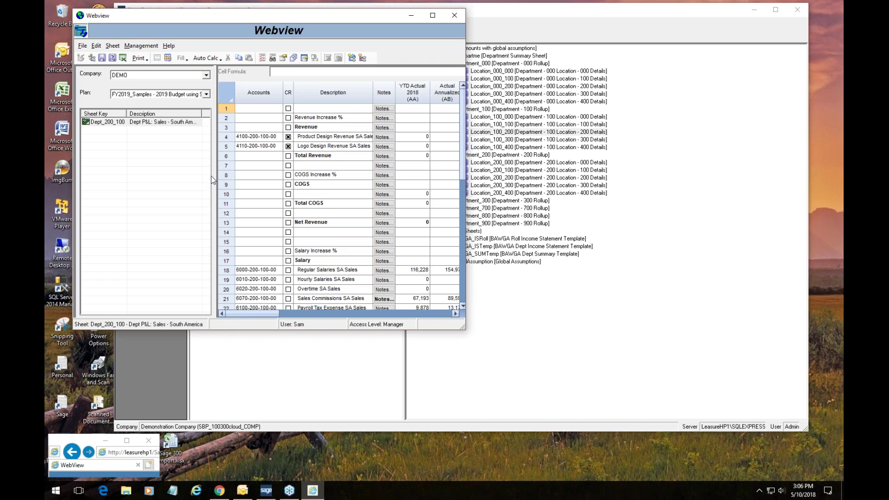
drag(215, 175, 104, 163)
drag(464, 331, 814, 464)
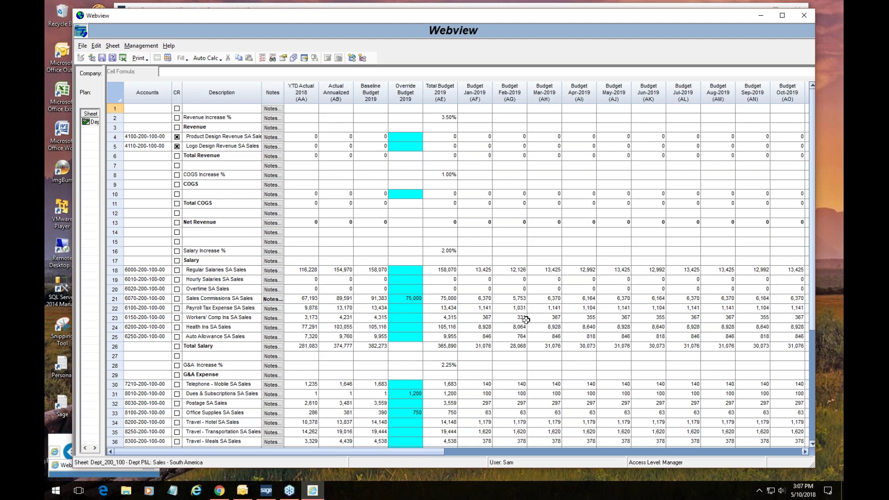
click(412, 136)
text(25,000)
key(Tab)
click(103, 59)
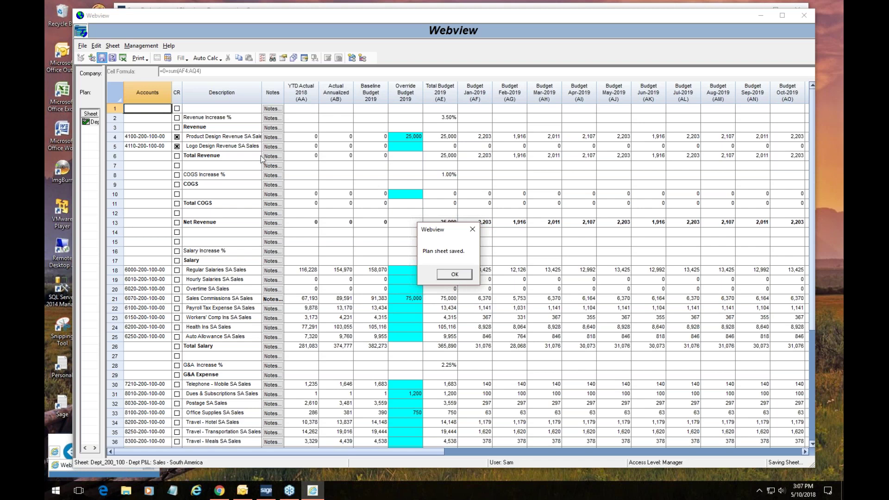
click(455, 275)
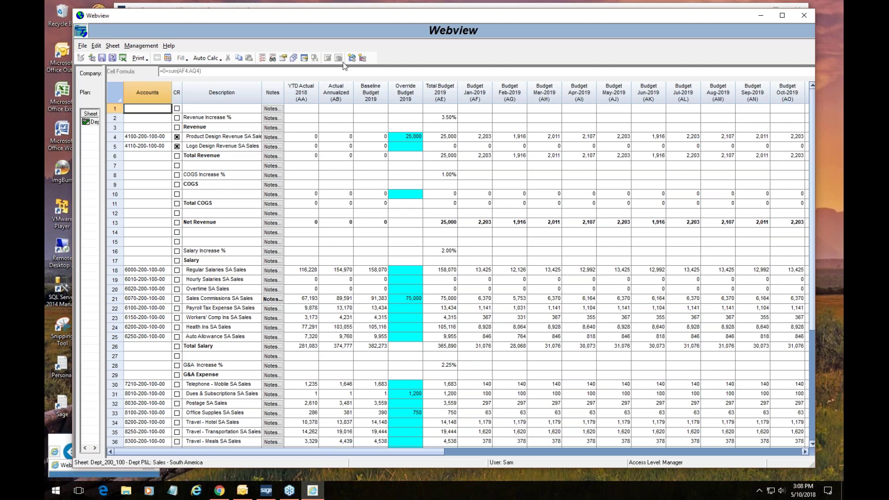
Step: Check the Dept_200_100 sheet back in, and close WebView with its login page
click(804, 17)
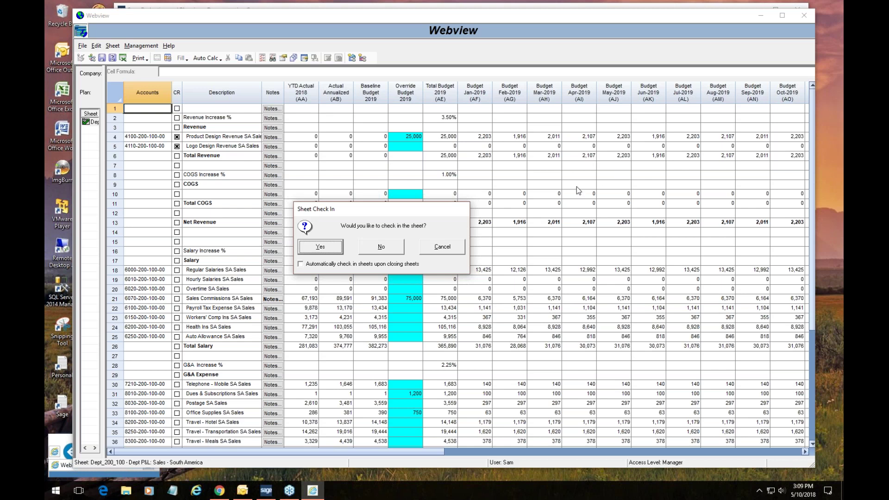
click(323, 247)
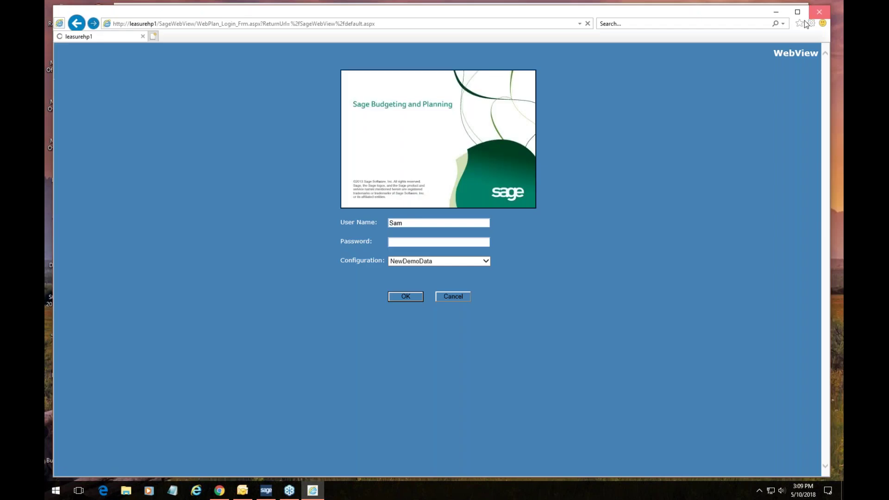
click(817, 12)
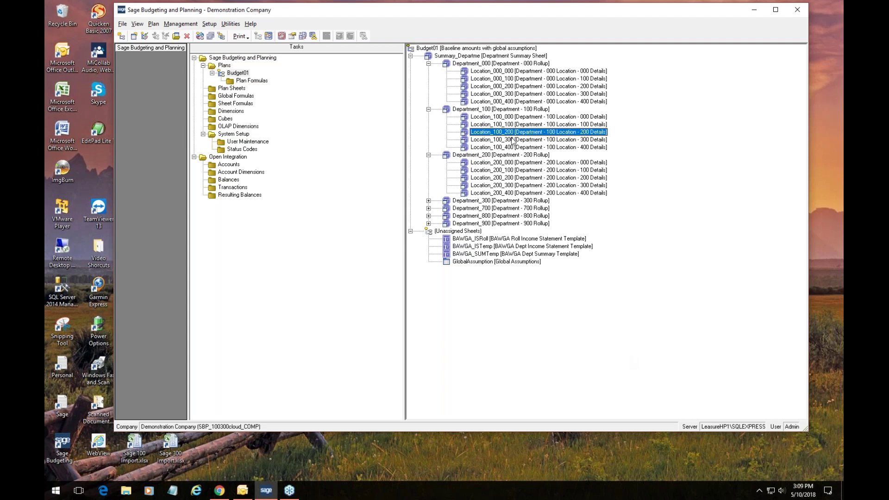
Step: Open the Department_100 rollup sheet under Budget01, and examine its natural segment lines, Total Budget 2019 figures and expense and profit totals
double_click(461, 109)
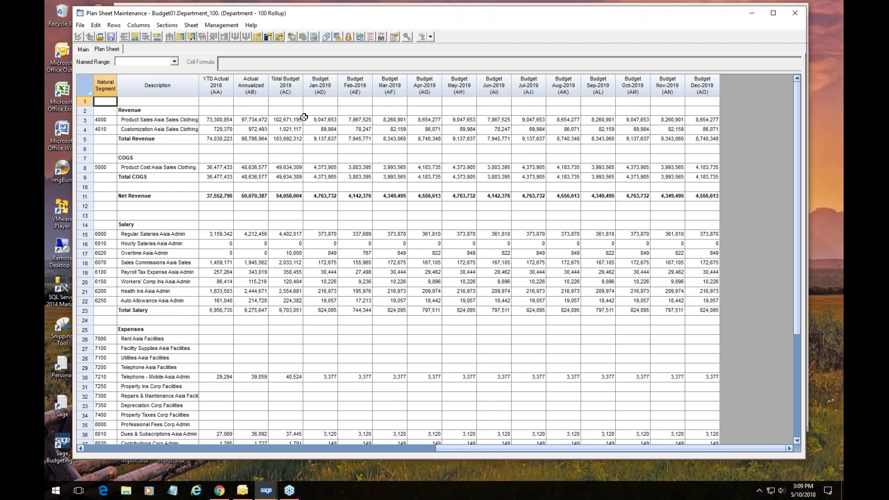
click(106, 120)
key(Down)
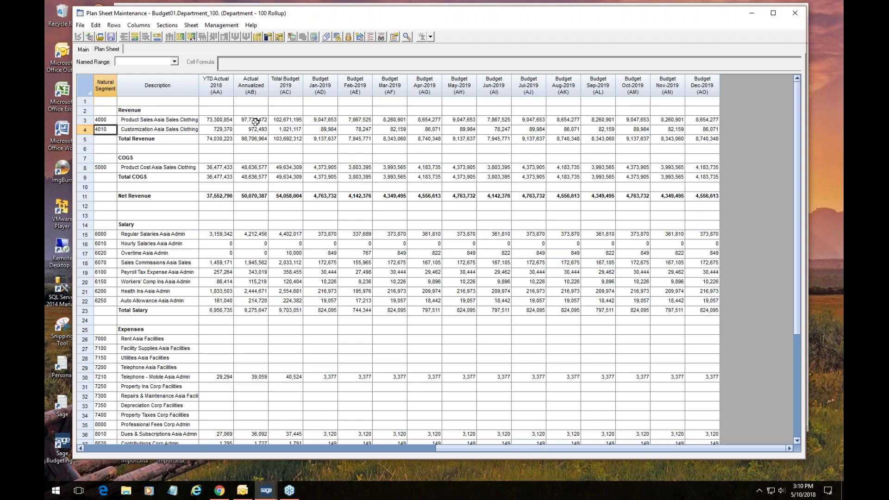
click(287, 121)
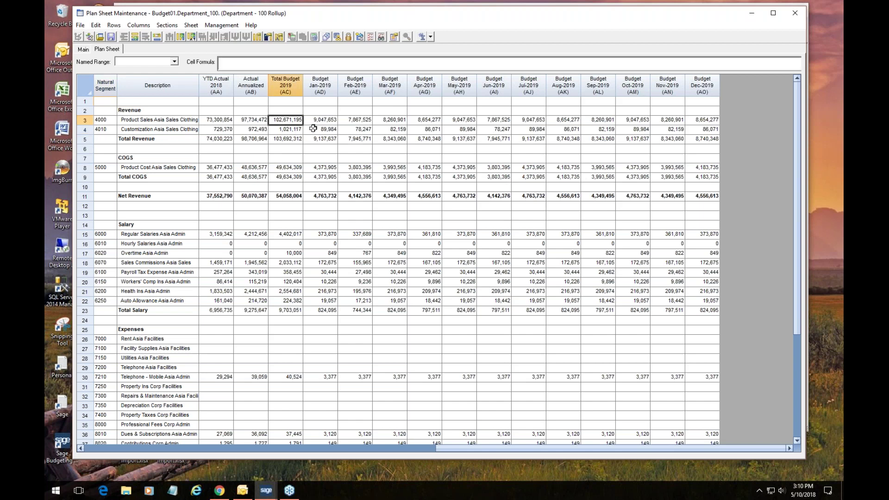
click(274, 141)
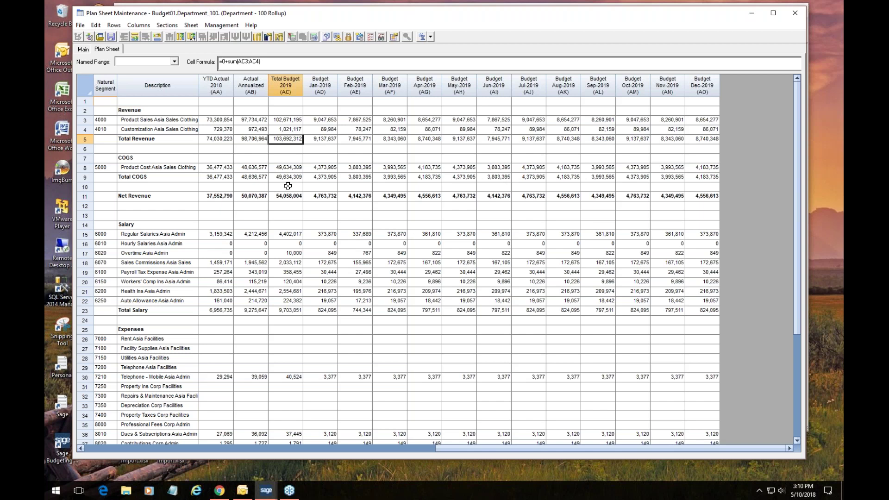
scroll(287, 186, down, 5)
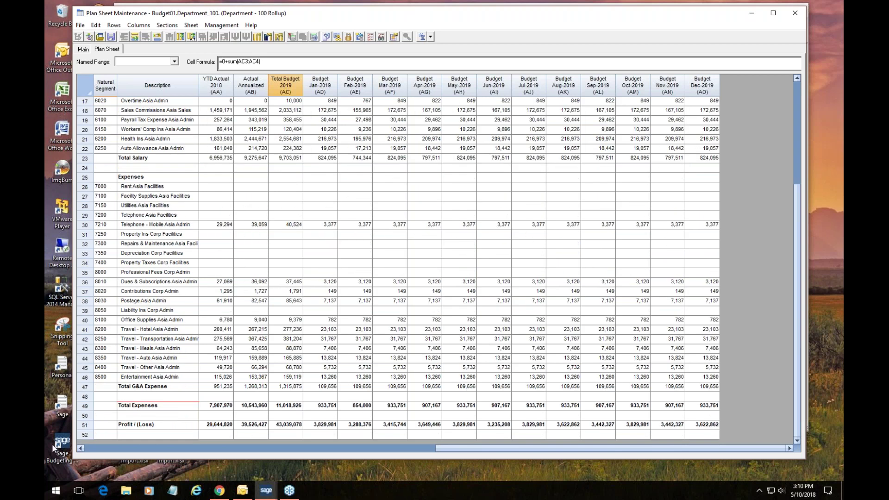
Step: Examine the Profit / (Loss) row across the Total Budget 2019 and monthly budget columns of the Department_100 rollup, and close the sheet
click(289, 425)
click(286, 85)
click(326, 85)
click(355, 83)
click(394, 84)
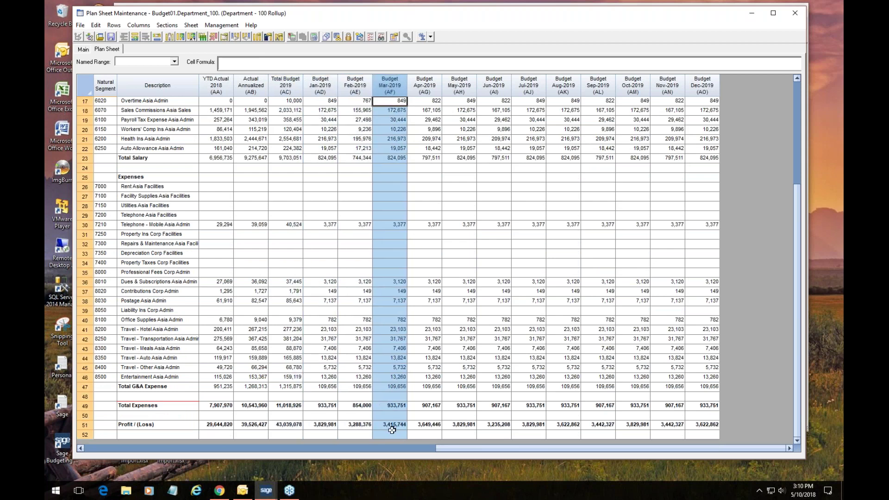
click(244, 426)
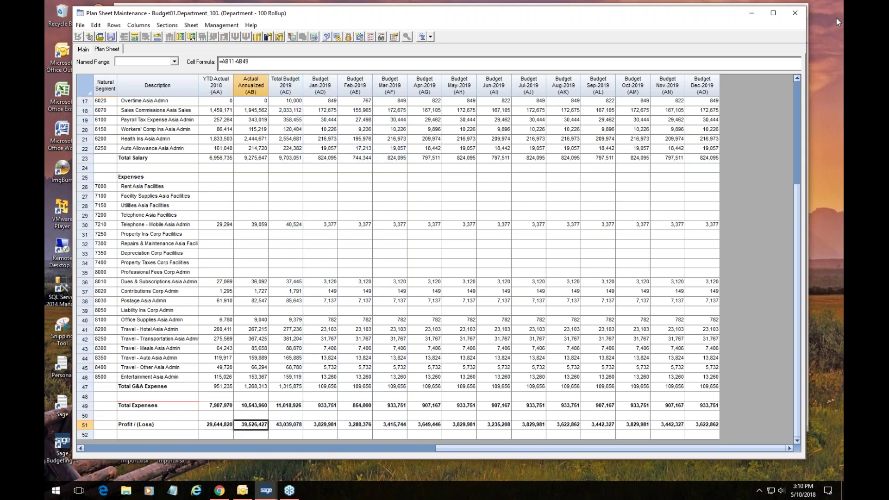
click(802, 12)
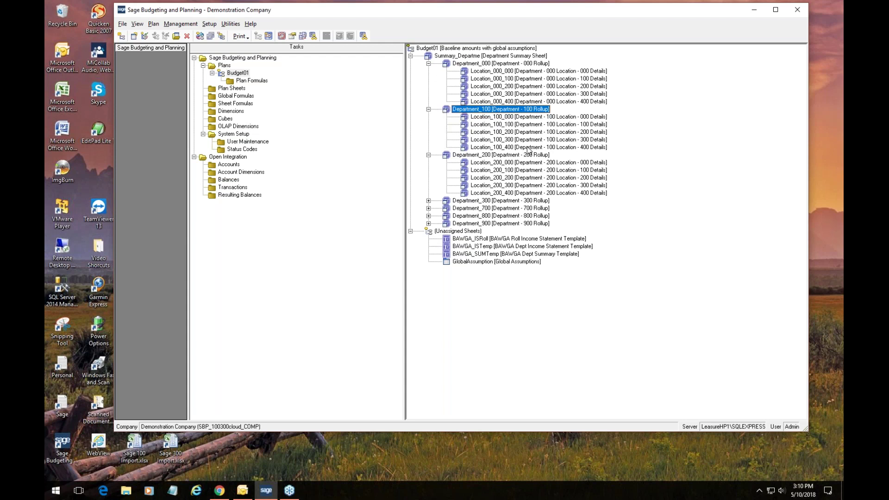
Step: Move the Location_100_100 sheet under the Department_200 rollup, and return it under Department_100
click(504, 125)
drag(503, 128, 436, 231)
drag(465, 261, 456, 147)
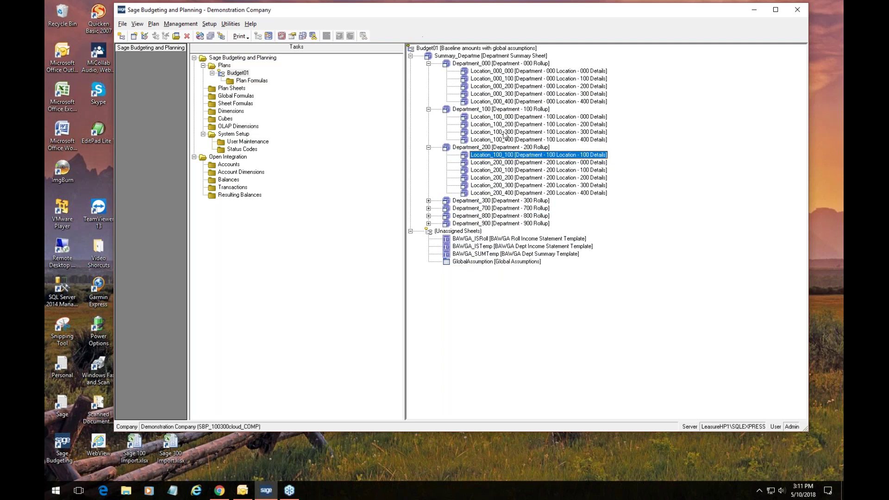
drag(511, 158, 490, 110)
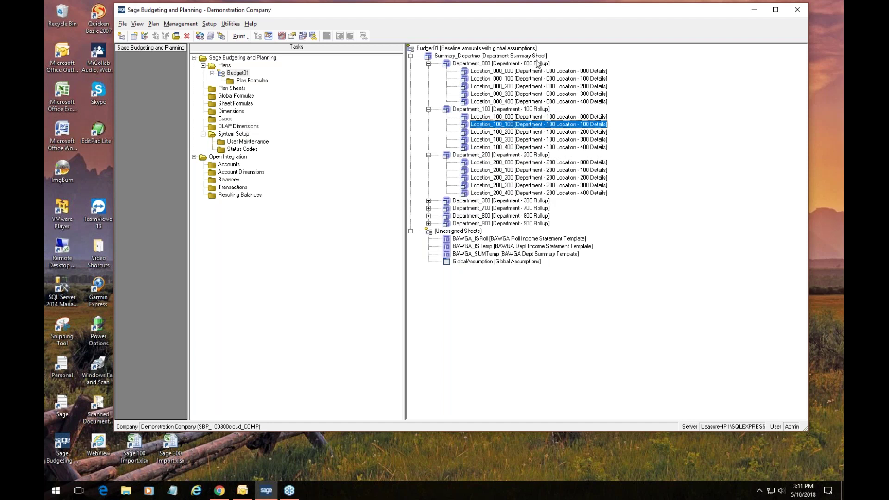
Step: Collapse the Department_000, Department_100 and Department_200 branches, and review the Department Summary Sheet from revenue down through expenses
click(446, 64)
click(428, 64)
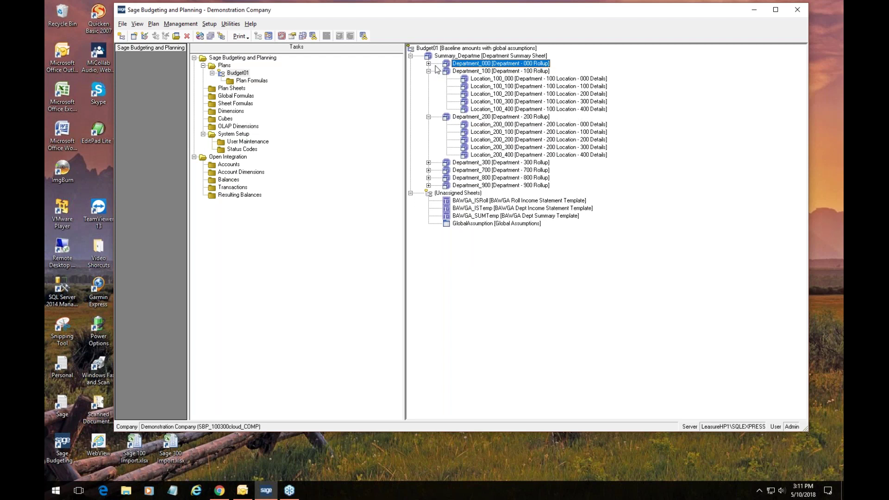
click(429, 71)
click(429, 79)
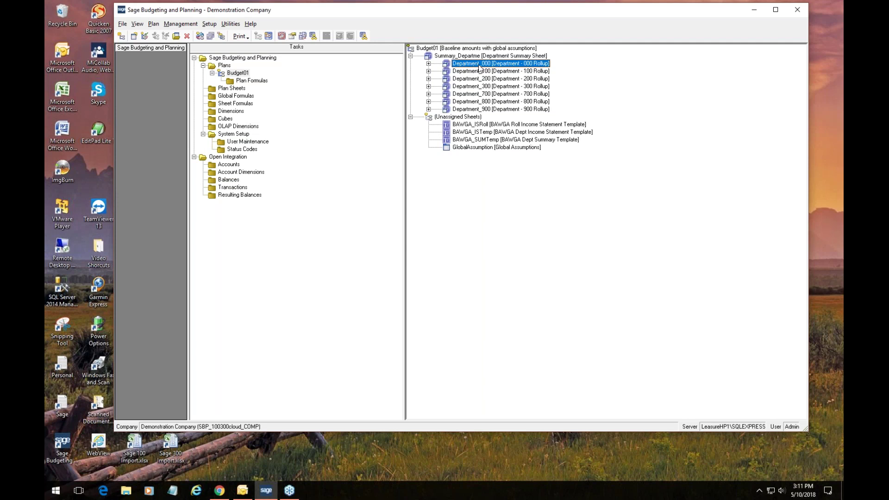
double_click(446, 56)
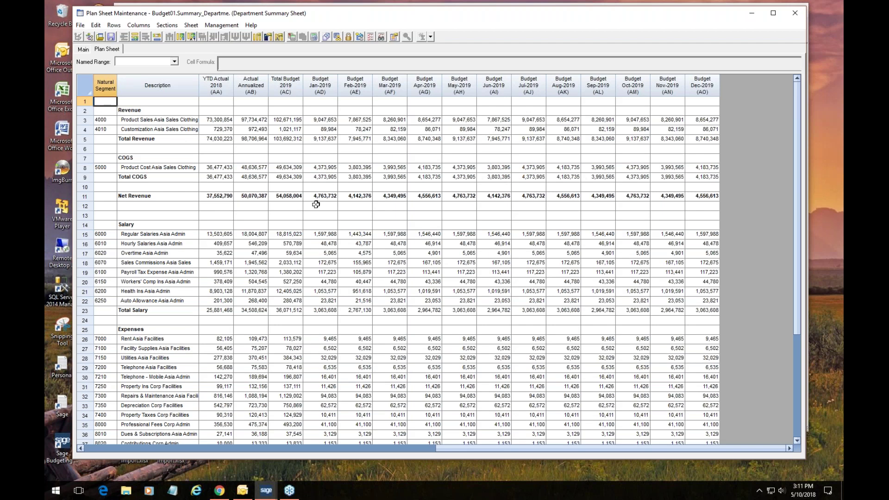
scroll(316, 205, down, 2)
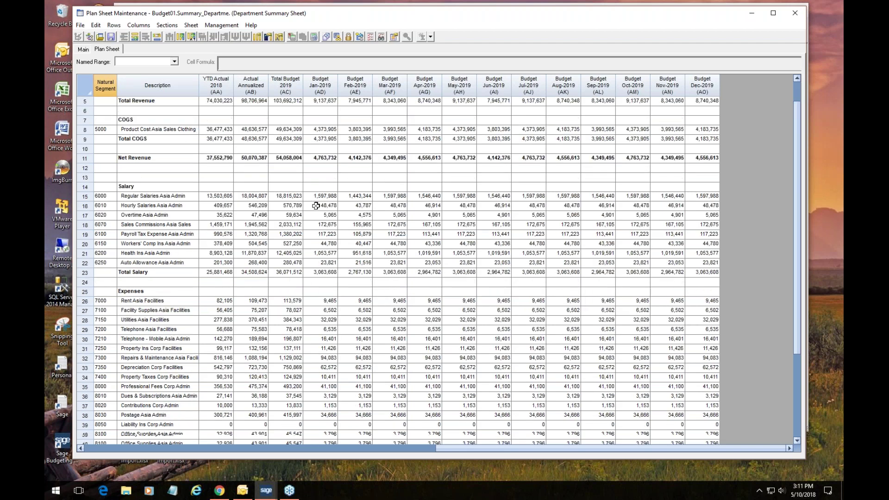
scroll(315, 205, down, 4)
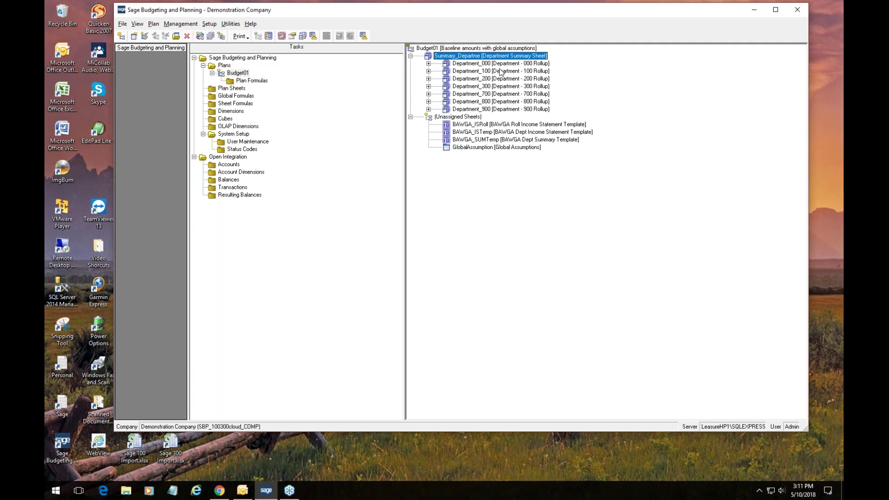
Step: Run plan processing on the Department_100 rollup with only the Consolidation process enabled, and close the processing log
click(428, 63)
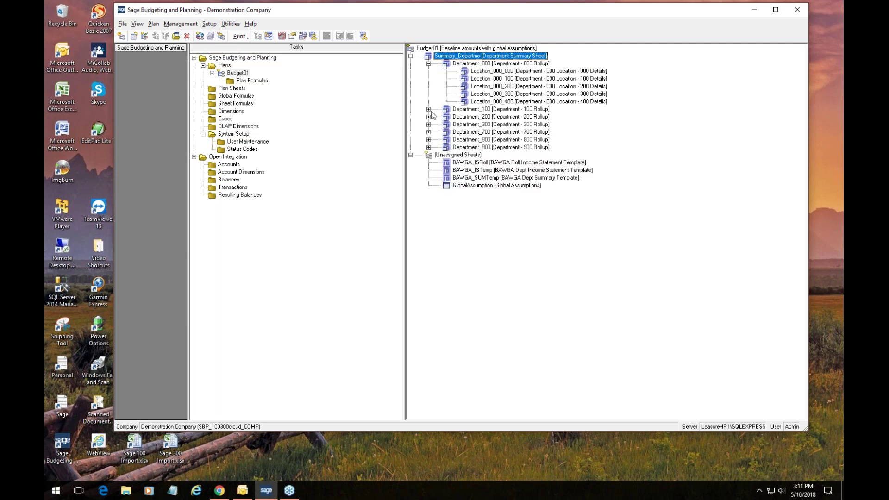
click(429, 109)
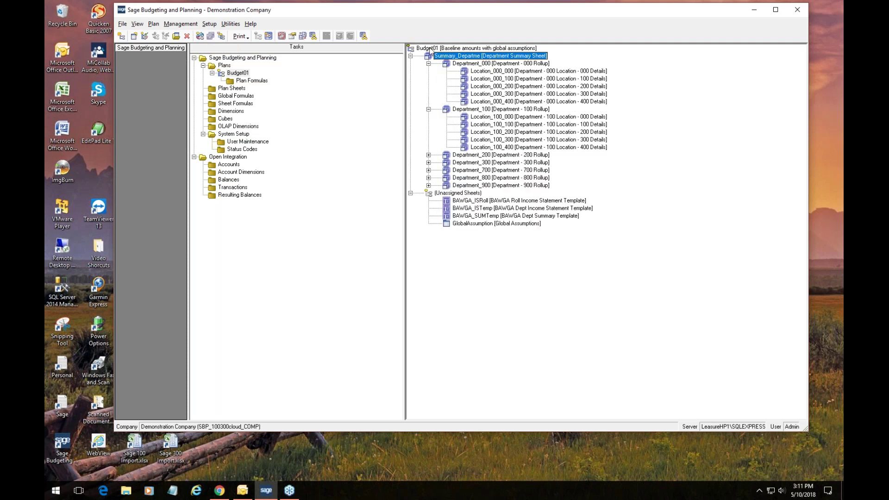
click(448, 112)
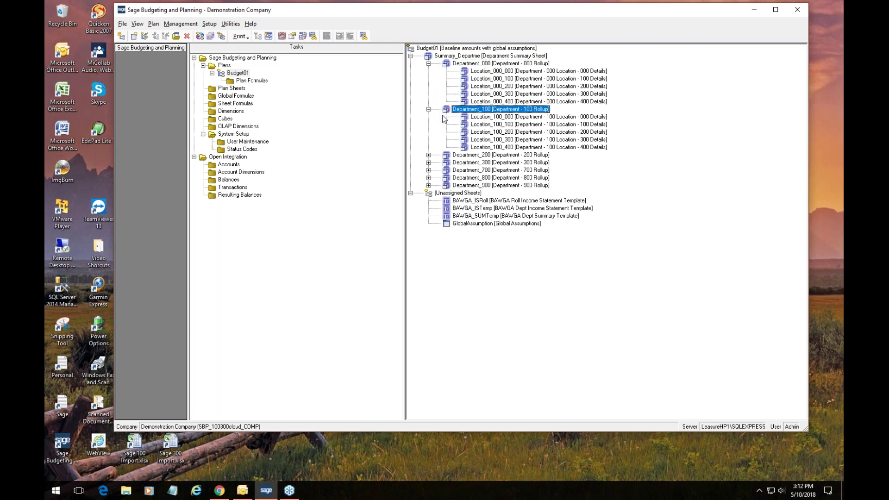
click(200, 36)
click(379, 160)
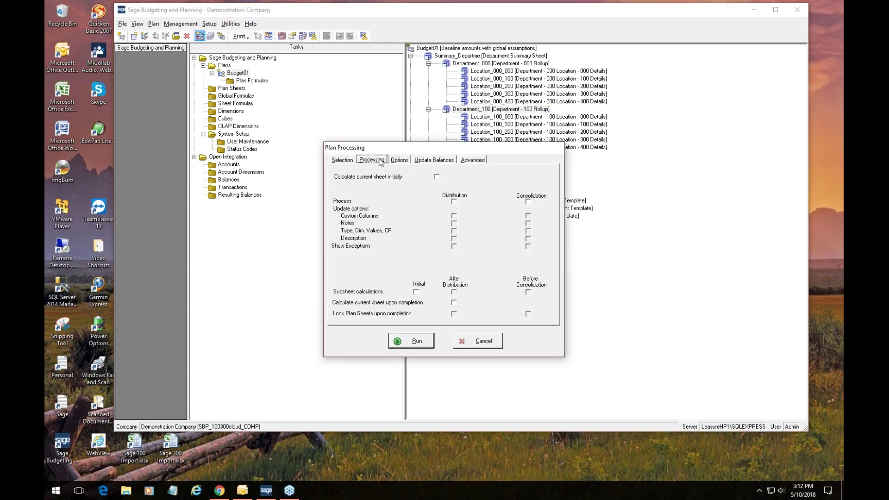
click(528, 202)
click(400, 345)
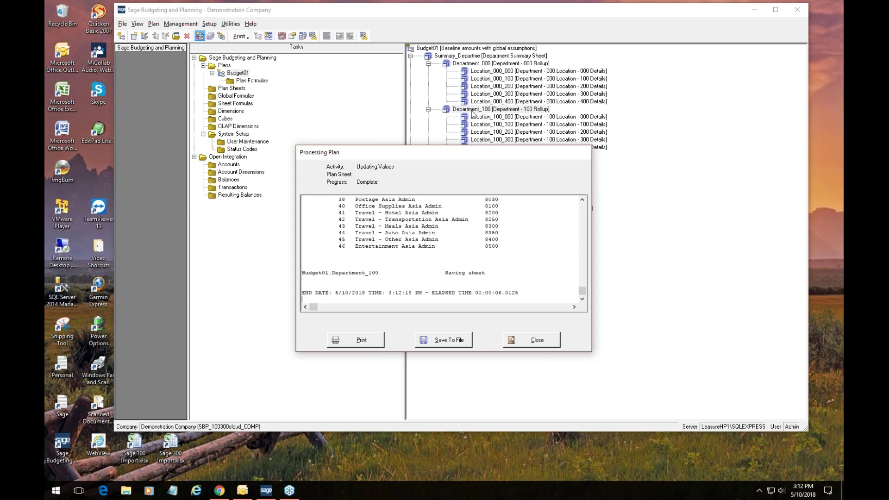
click(542, 344)
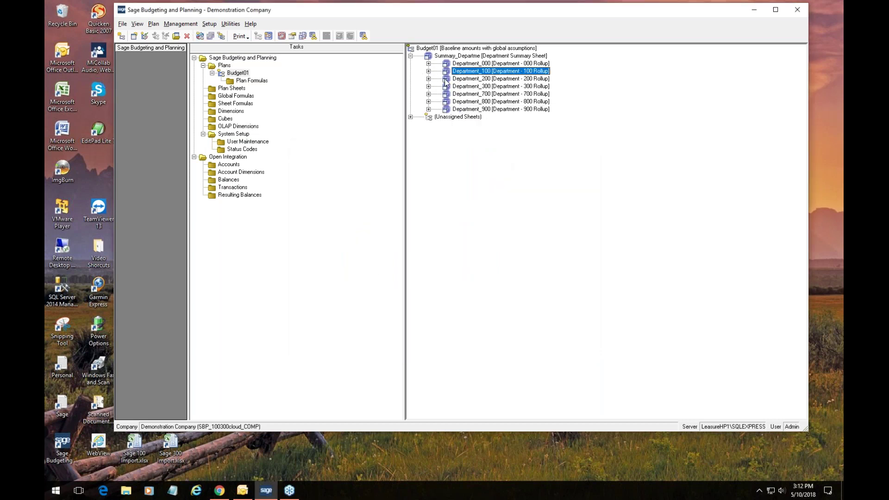
Step: Review the Department Summary Sheet's figures again, close it, and expand Department_000 to view its location sheets
click(434, 56)
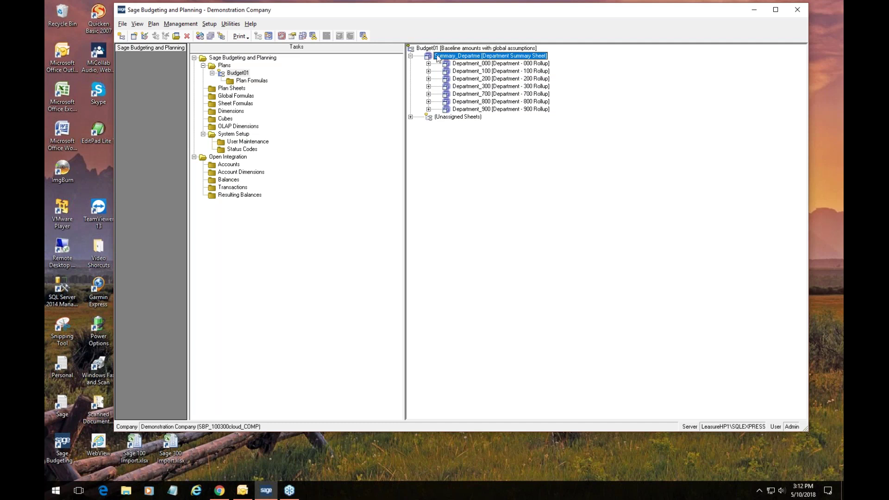
click(446, 64)
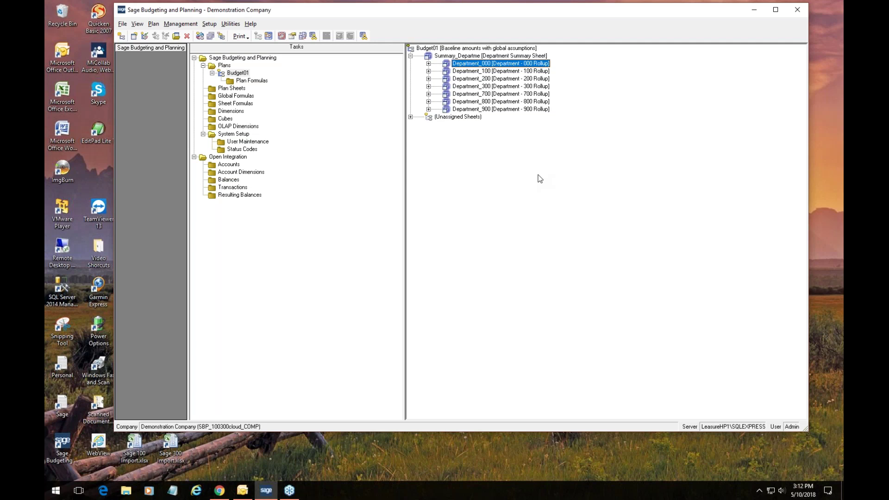
double_click(437, 57)
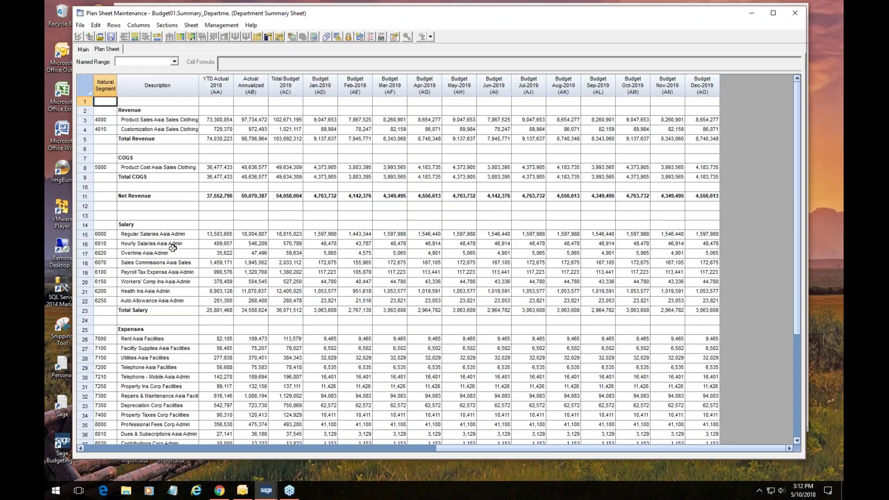
click(795, 17)
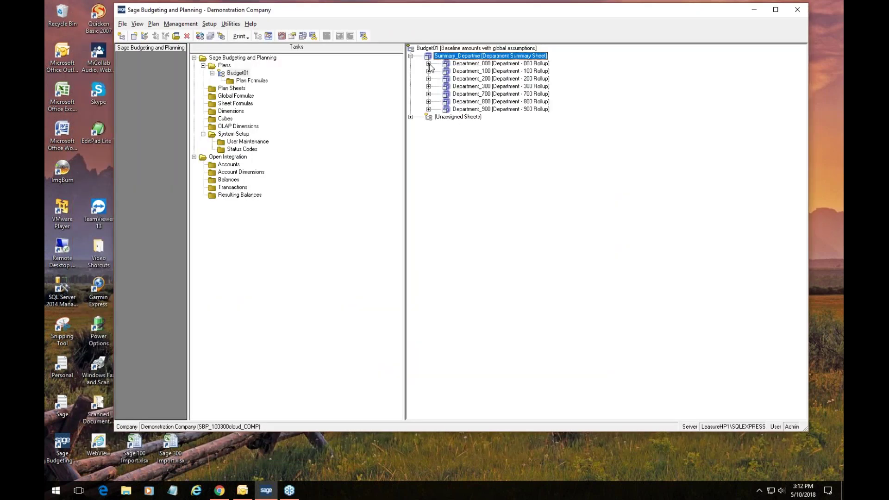
click(429, 64)
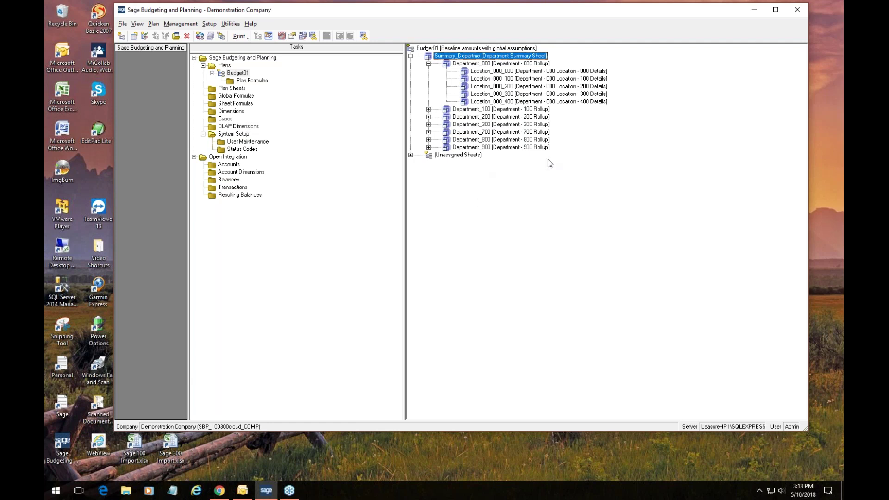
click(483, 80)
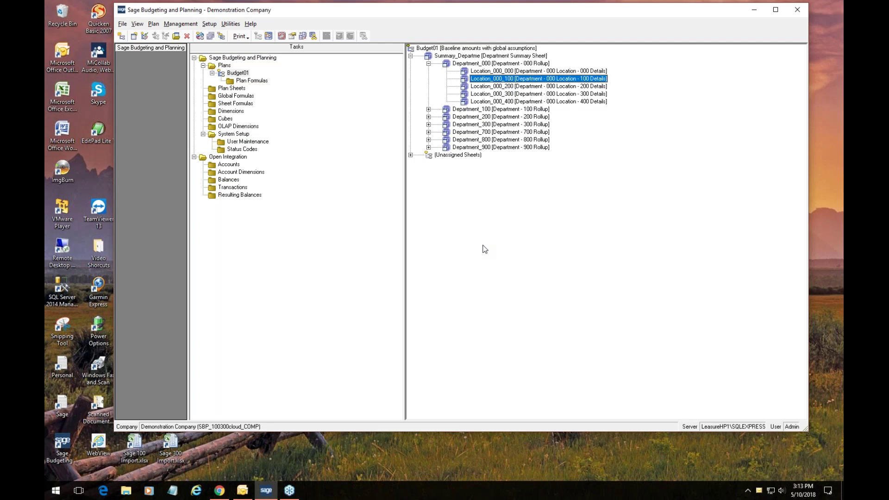
click(458, 64)
Step: Start Update Balances from the Department Summary Sheet, with Location_000_300 as the primary sheet
click(456, 57)
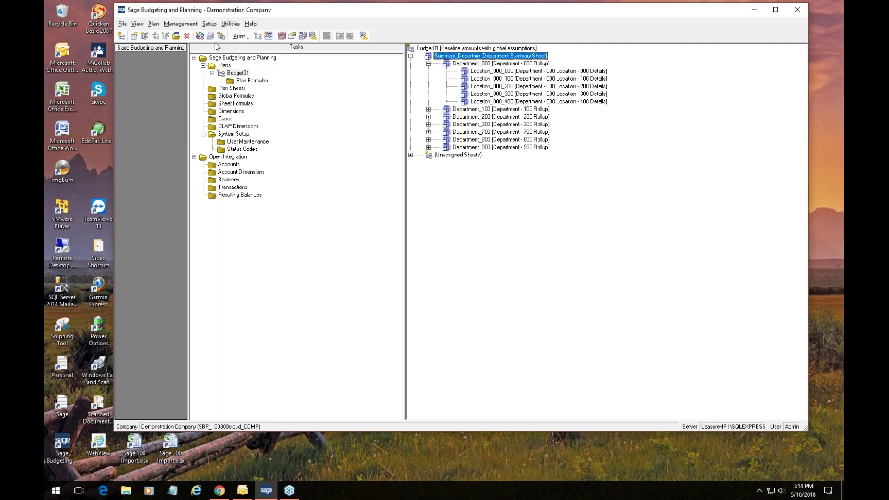
right_click(447, 56)
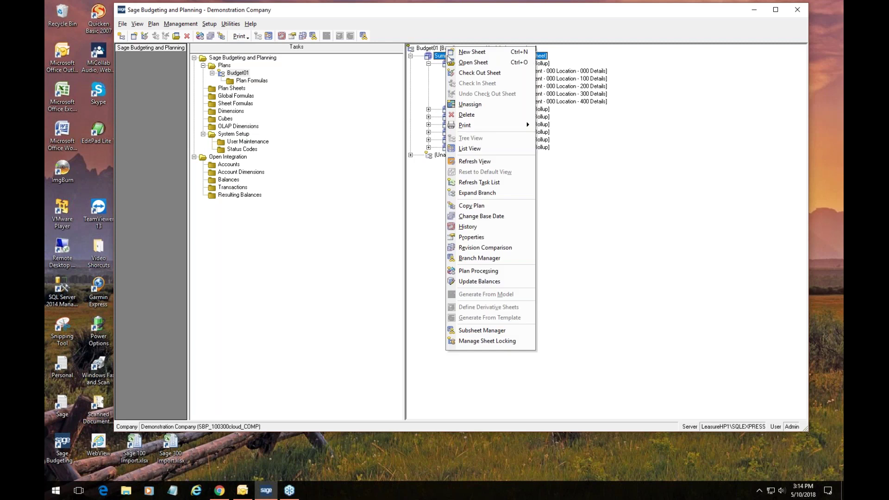
click(490, 281)
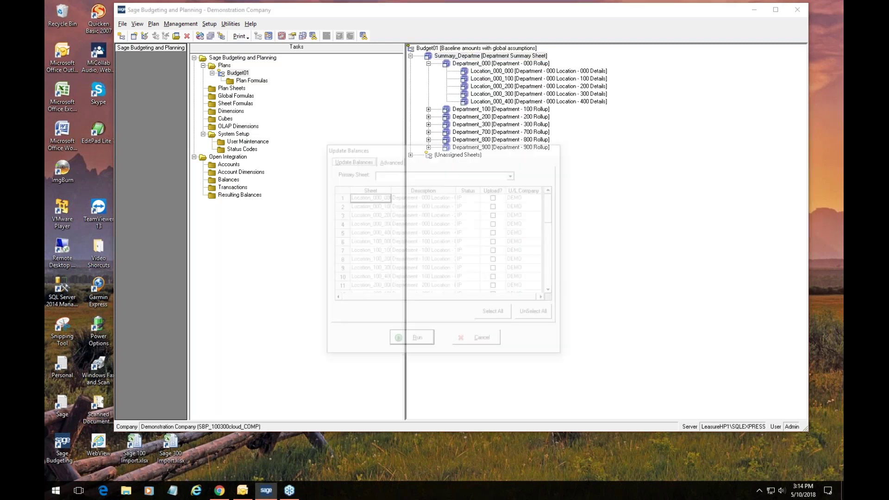
click(513, 173)
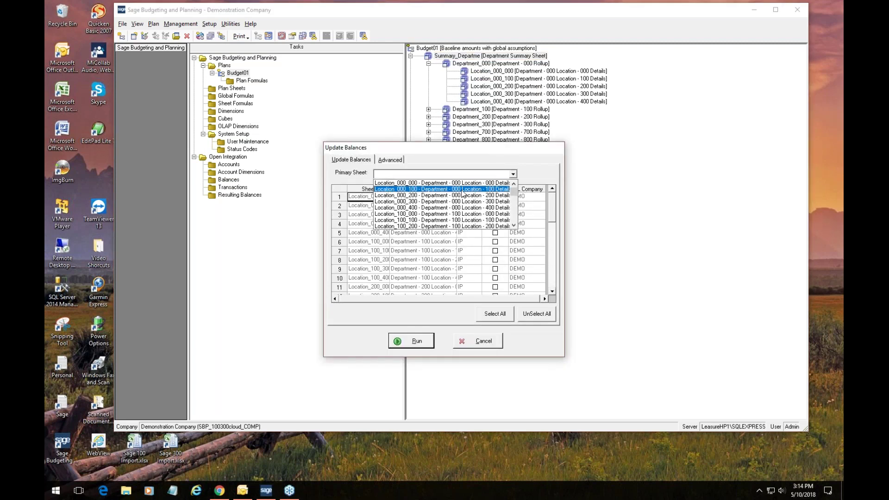
click(419, 203)
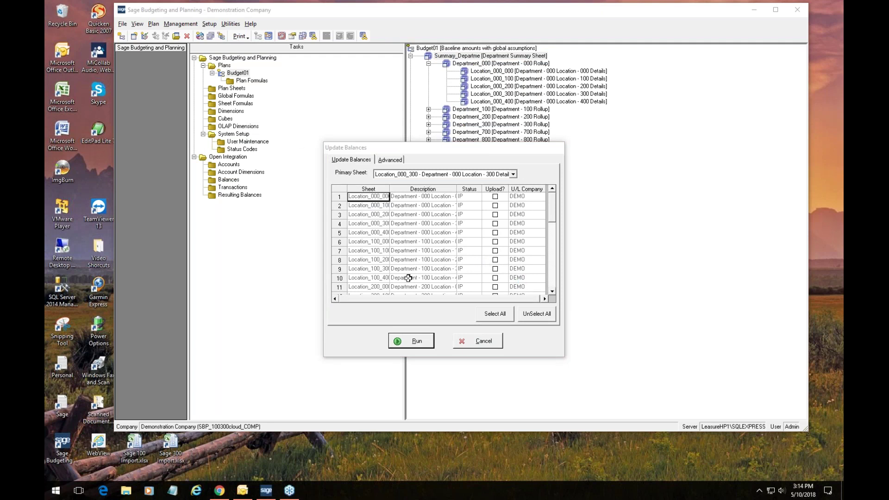
Step: Enable Budget Balances with budget code ORIGINAL and the Budget group key, and accept updating the existing budget information
click(316, 170)
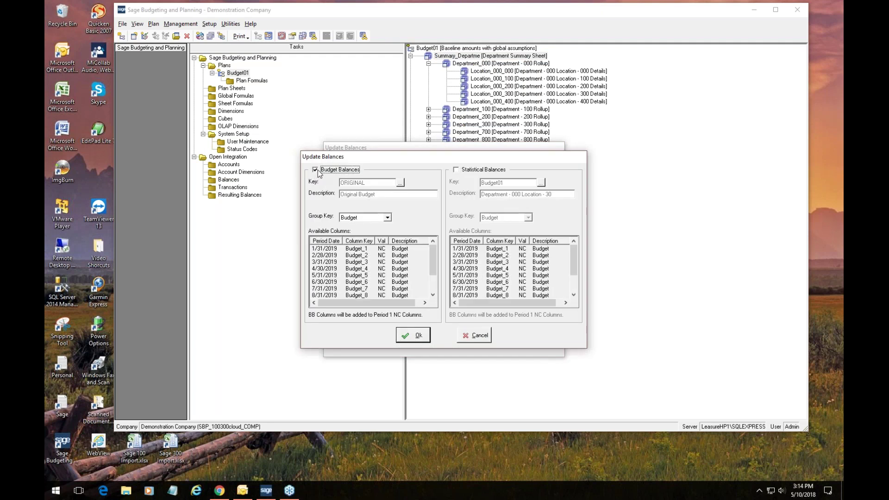
click(401, 183)
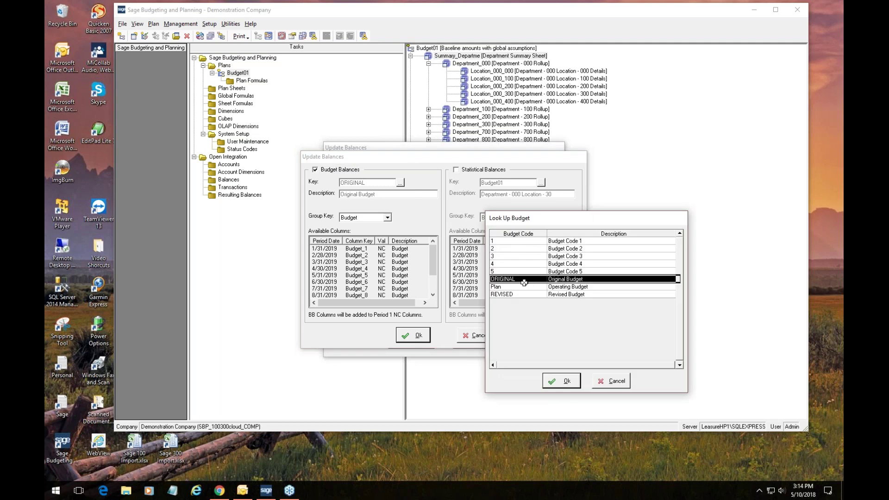
click(571, 379)
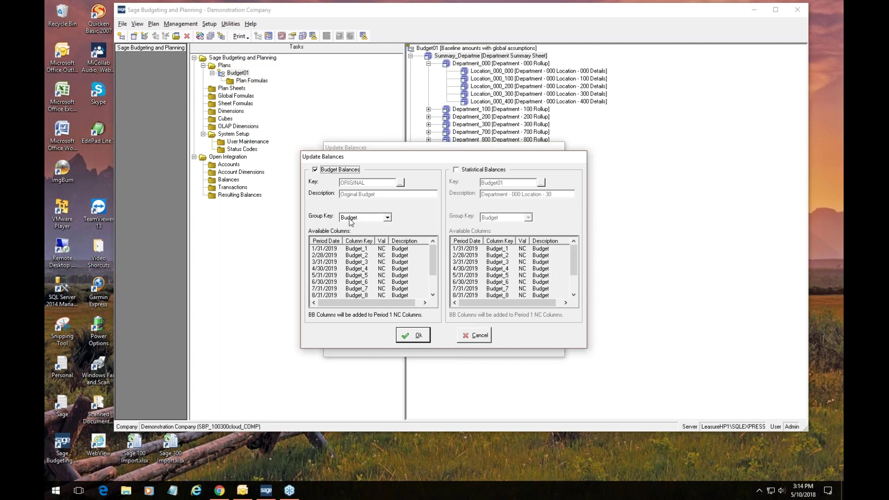
click(413, 338)
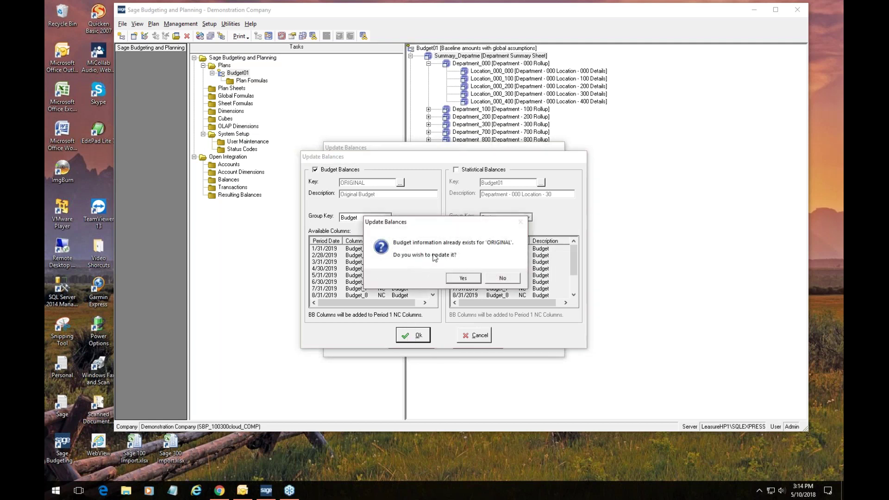
click(463, 277)
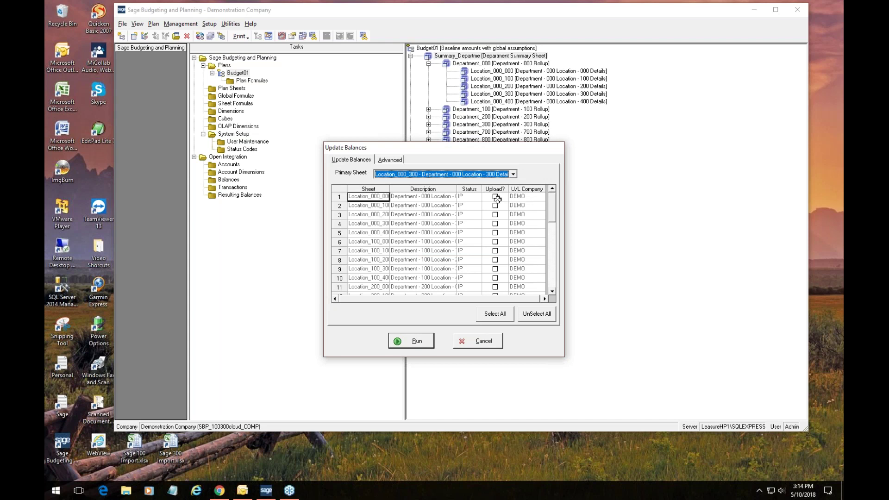
Step: Mark all location sheets for upload, check the list through to its end, and run the balance update
click(495, 197)
click(495, 205)
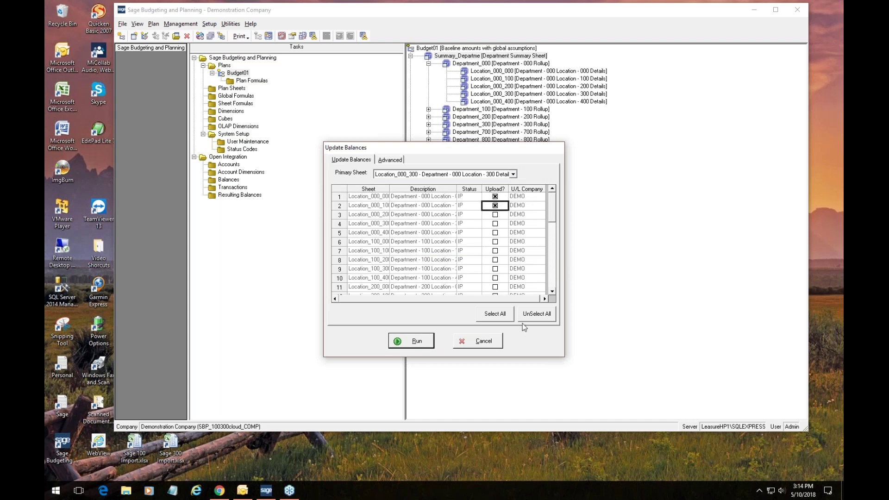
click(497, 318)
drag(553, 210, 552, 295)
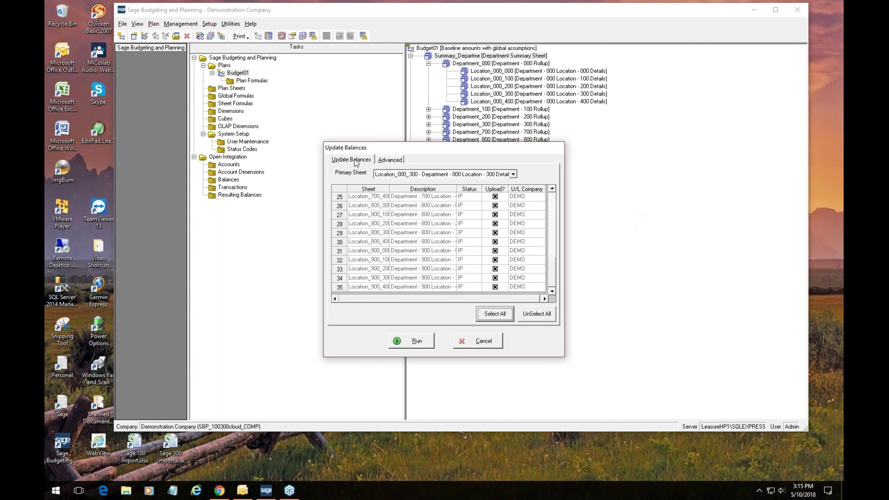
click(411, 337)
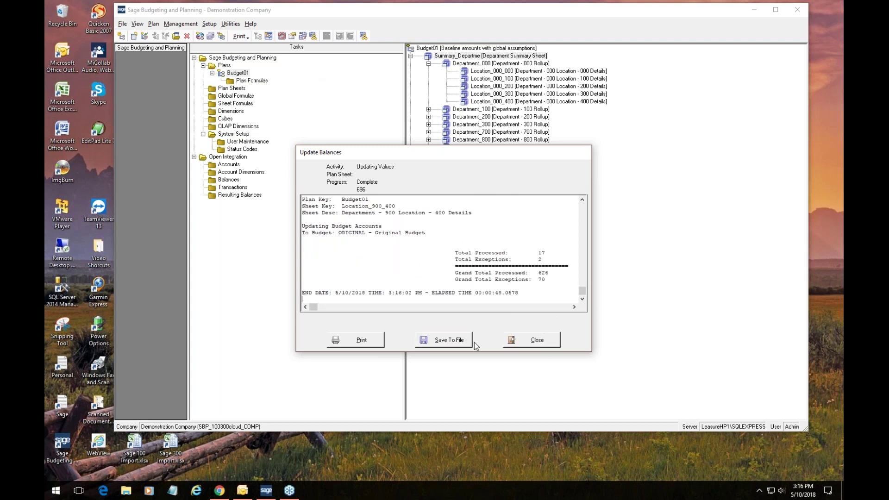
Step: Close the balance update log, view the resulting balances of the ORIGINAL budget for 2019, and close them
click(534, 341)
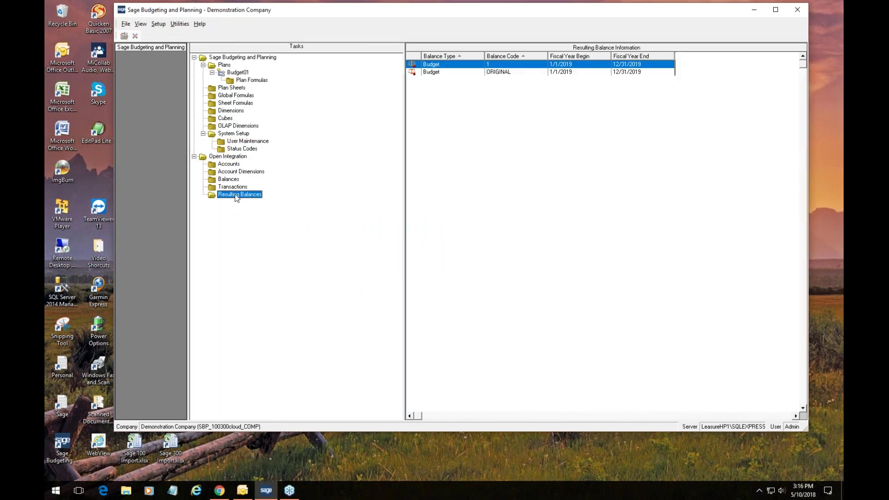
double_click(505, 73)
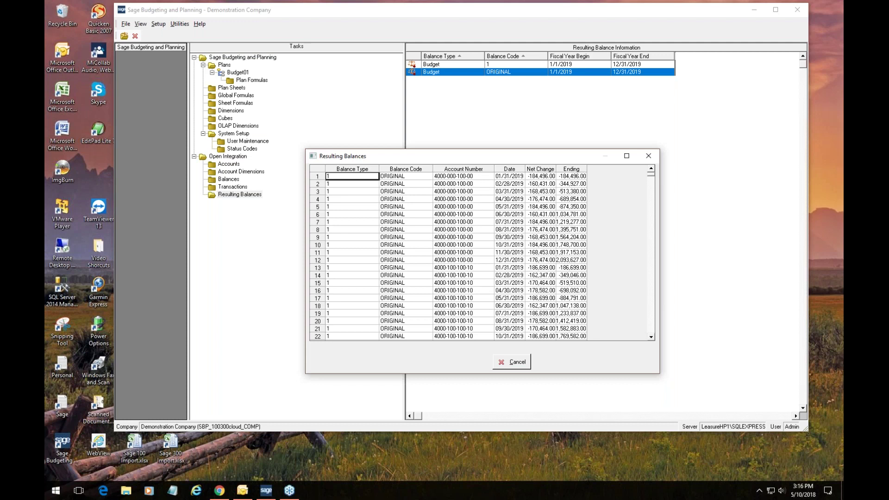
click(648, 157)
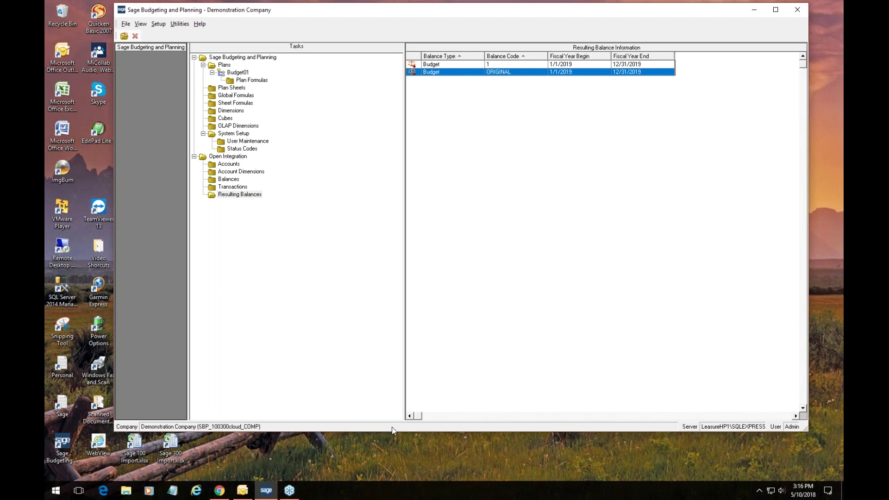
Step: Open the Sage 100 Import.xlsx workbook in Excel and refresh all of its data connections
double_click(129, 441)
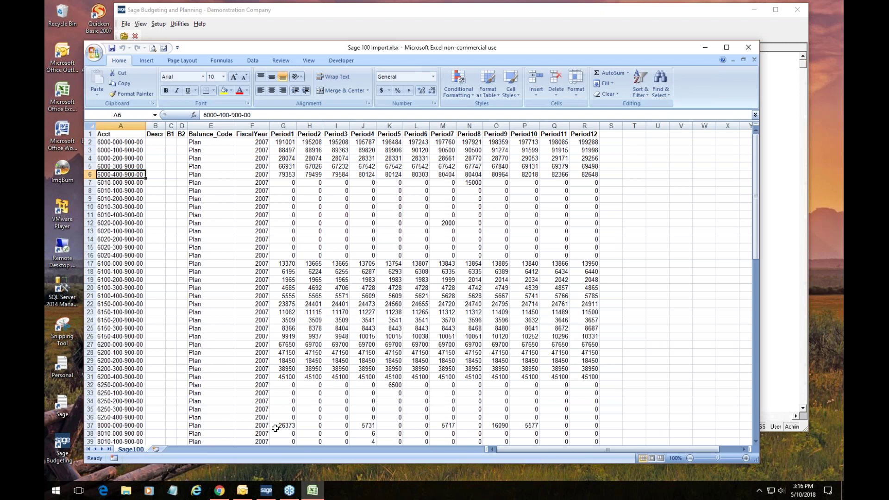
click(257, 64)
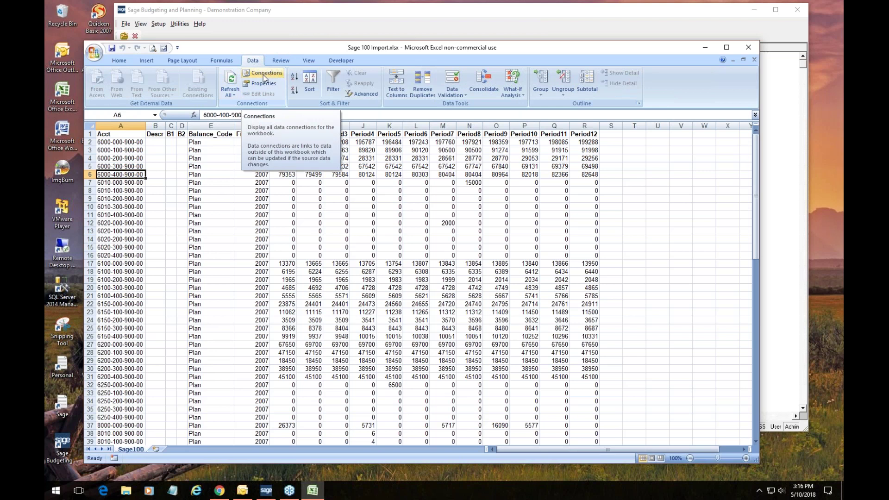
click(229, 78)
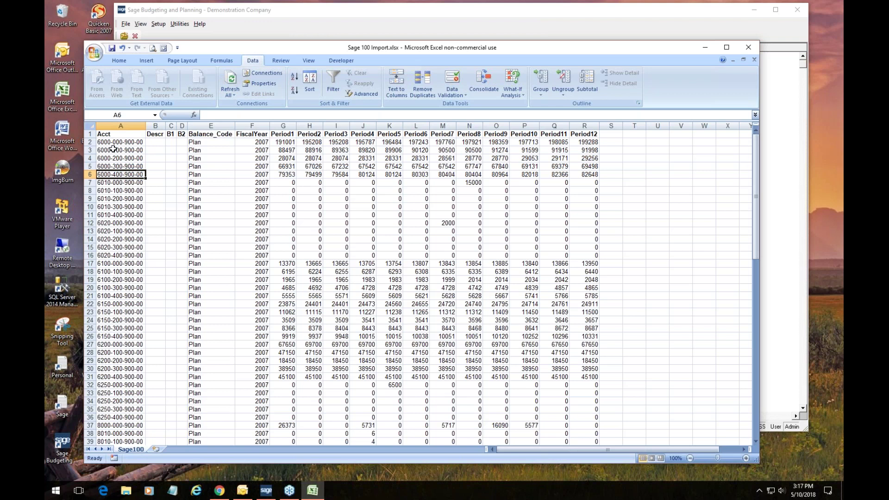
Step: Examine the import layout on the Sage100 sheet: account numbers, balance codes, fiscal years and the Period1 to Period12 amounts
drag(113, 142, 118, 264)
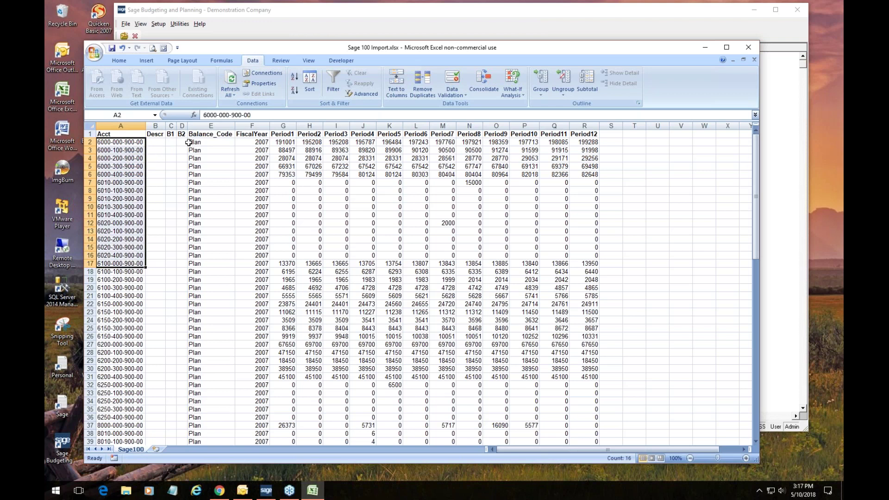
drag(196, 141, 185, 238)
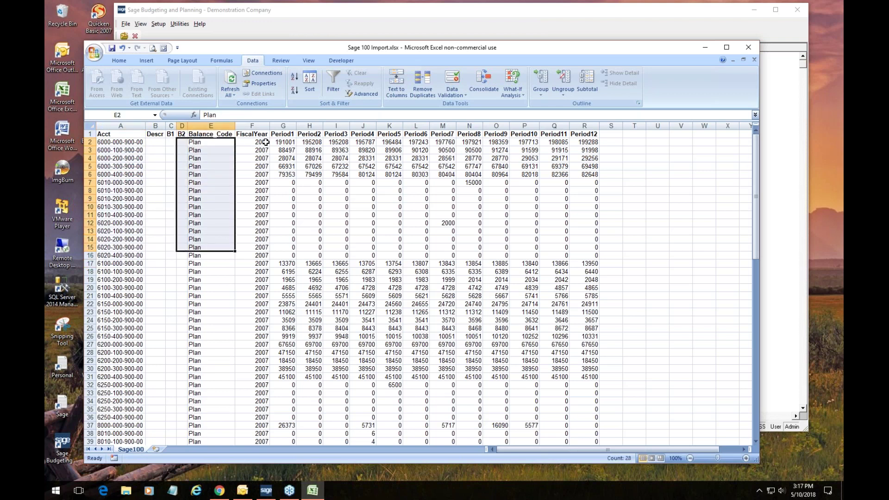
drag(266, 143, 257, 278)
click(284, 146)
drag(284, 145, 285, 272)
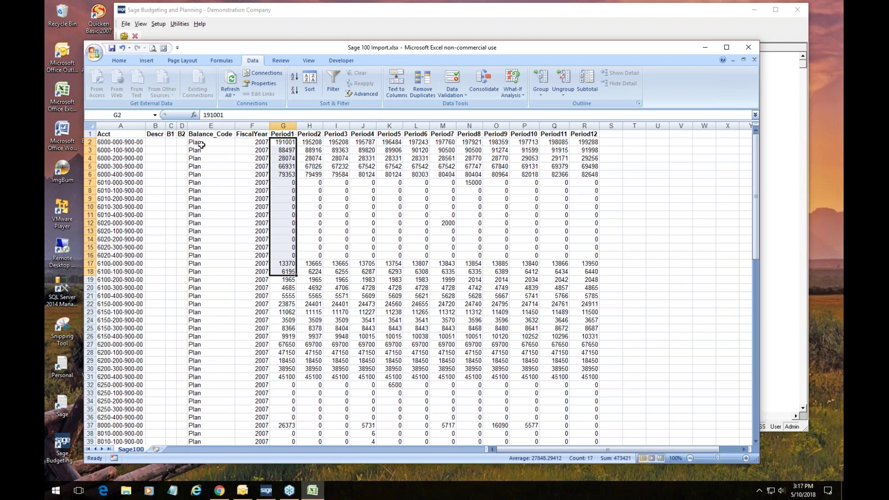
click(262, 144)
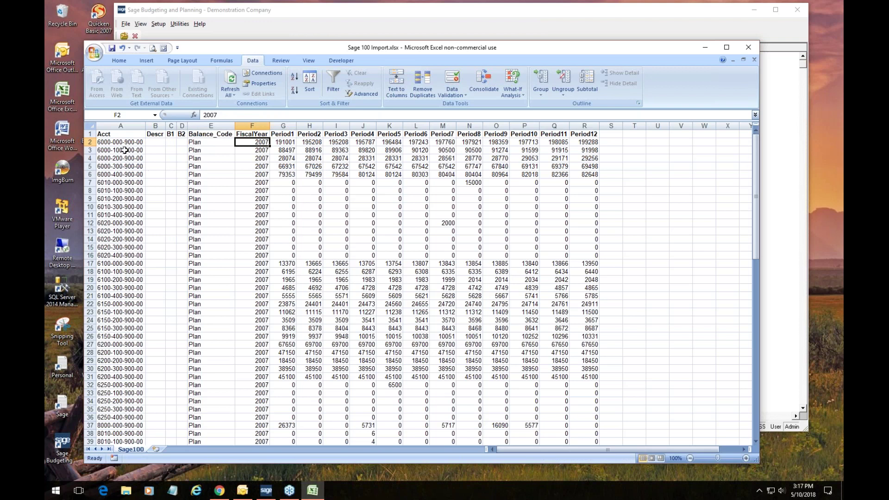
drag(134, 146, 122, 231)
drag(208, 143, 213, 248)
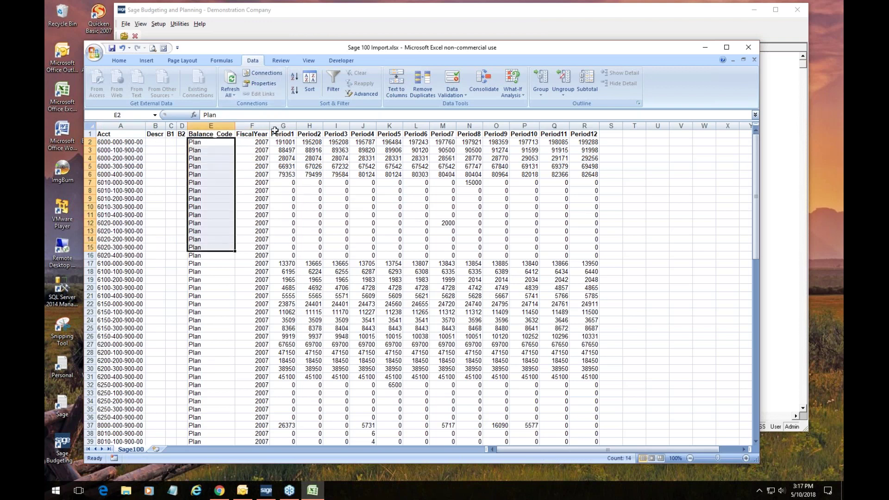
drag(260, 147, 597, 345)
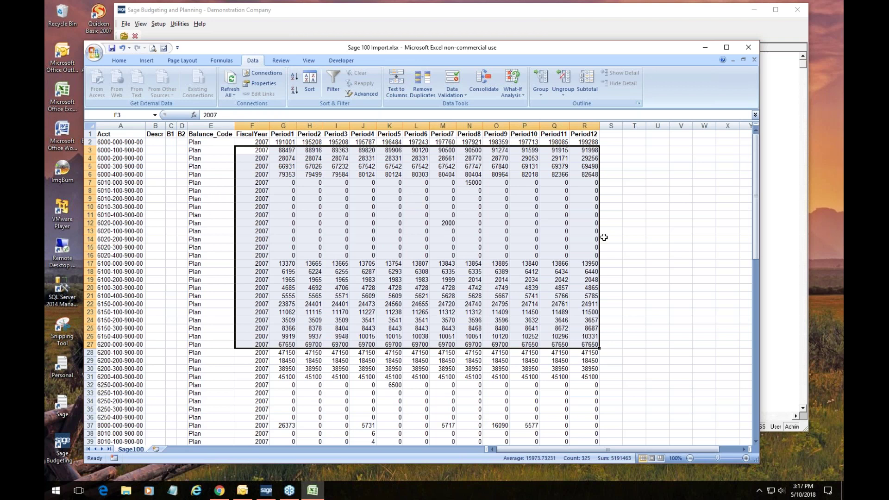
click(108, 140)
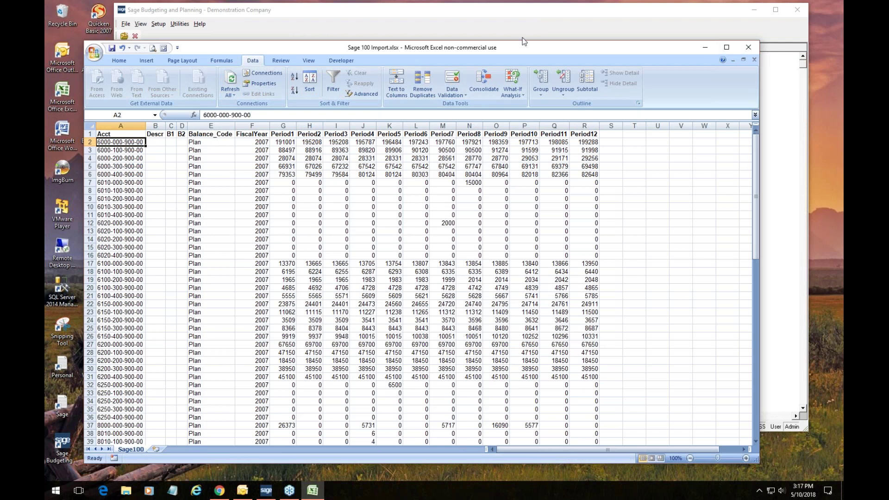
Step: Review the Sage100 sheet's rows through to the last account and close the workbook without saving changes
click(748, 47)
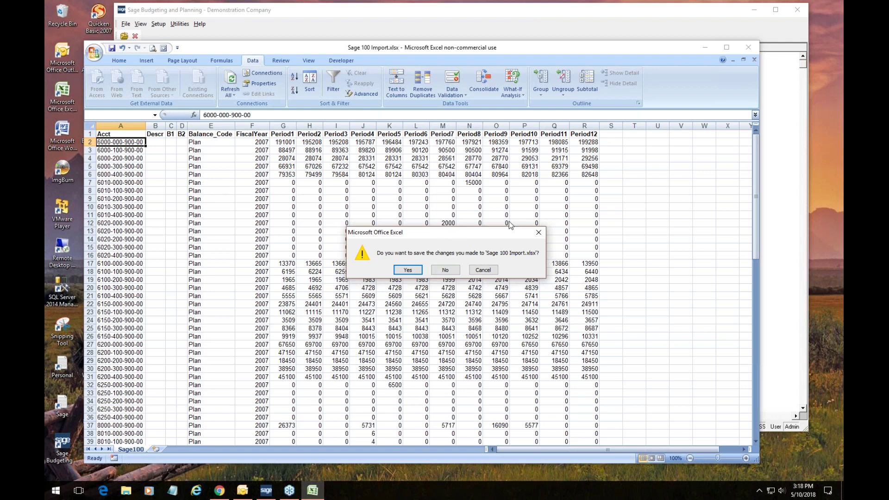
click(539, 235)
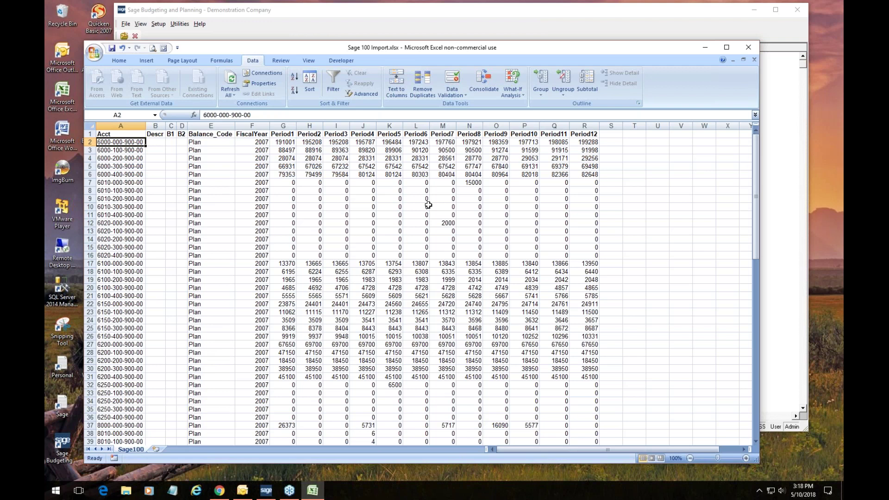
scroll(370, 306, down, 20)
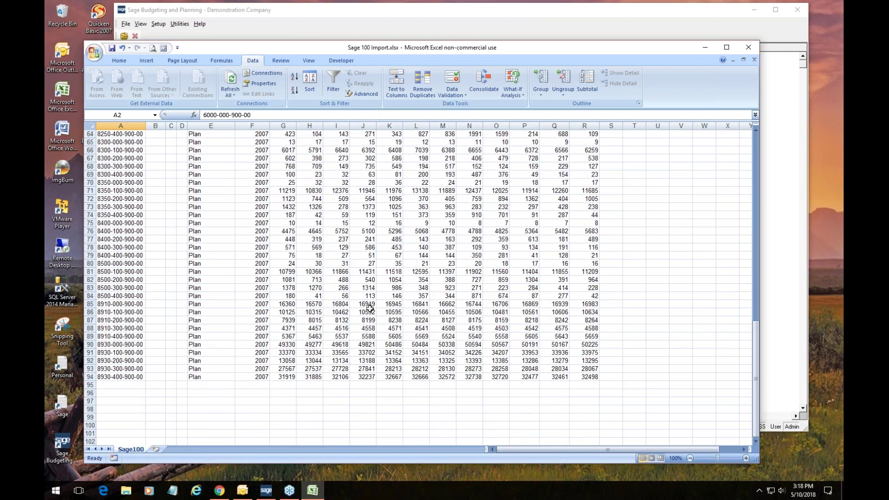
scroll(370, 309, up, 20)
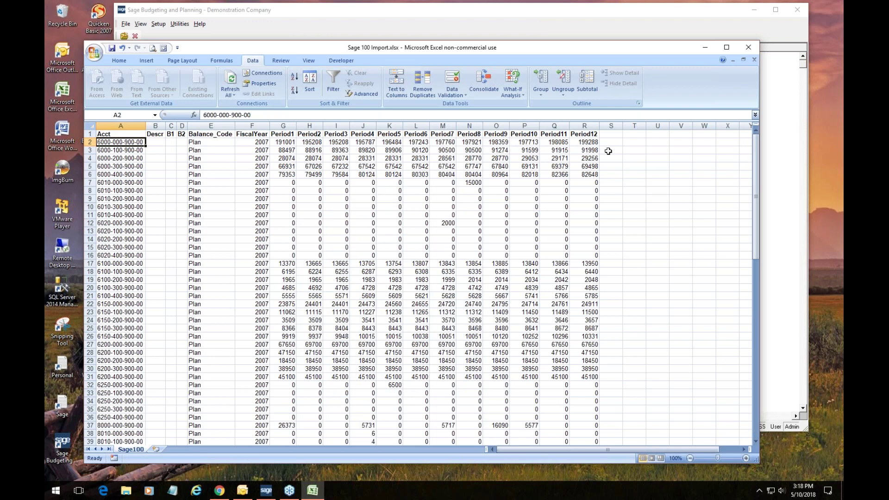
scroll(220, 166, down, 2)
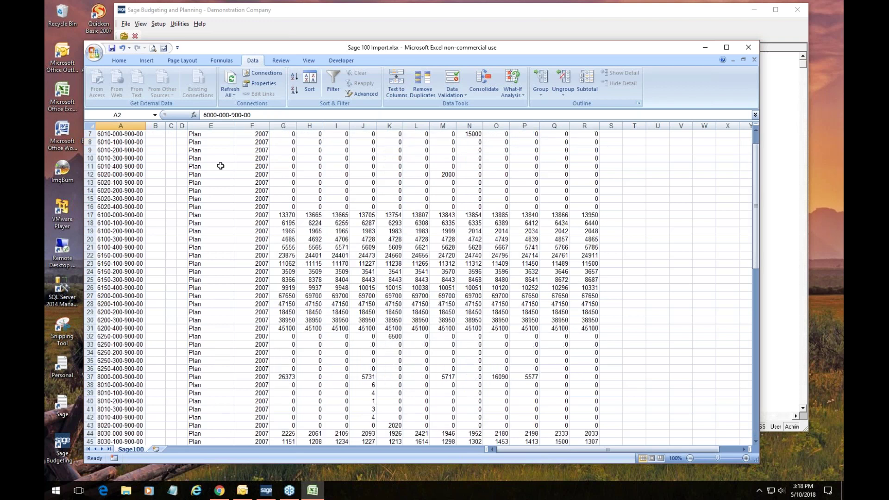
scroll(221, 166, down, 19)
scroll(223, 169, up, 20)
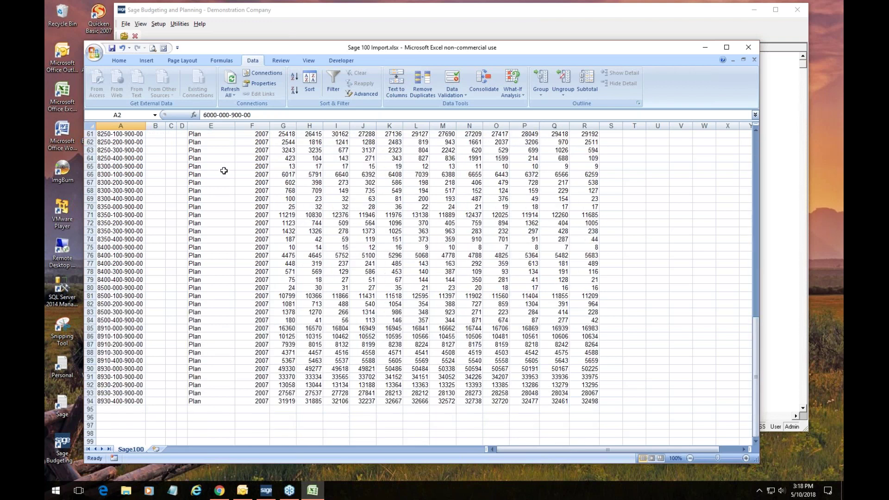
click(750, 46)
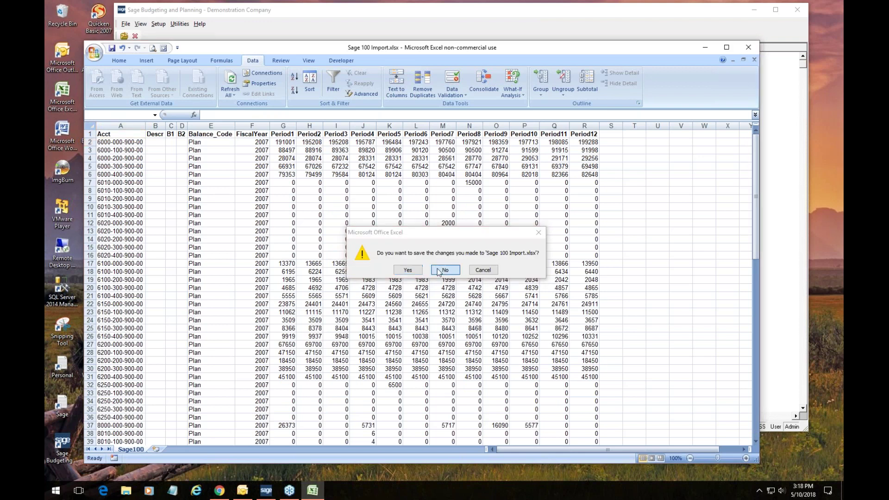
click(439, 271)
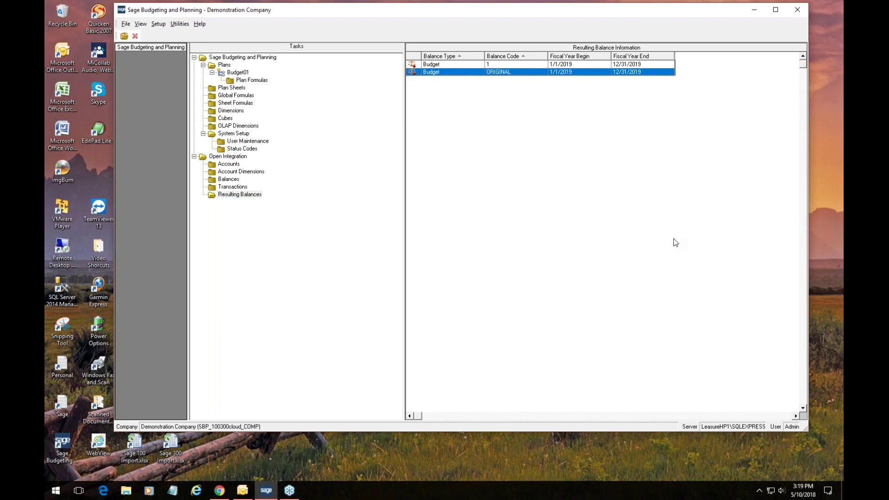
Step: Return to the Budget01 plan, exit Sage Budgeting and Planning, and restart it with the NewDemoData configuration
click(233, 76)
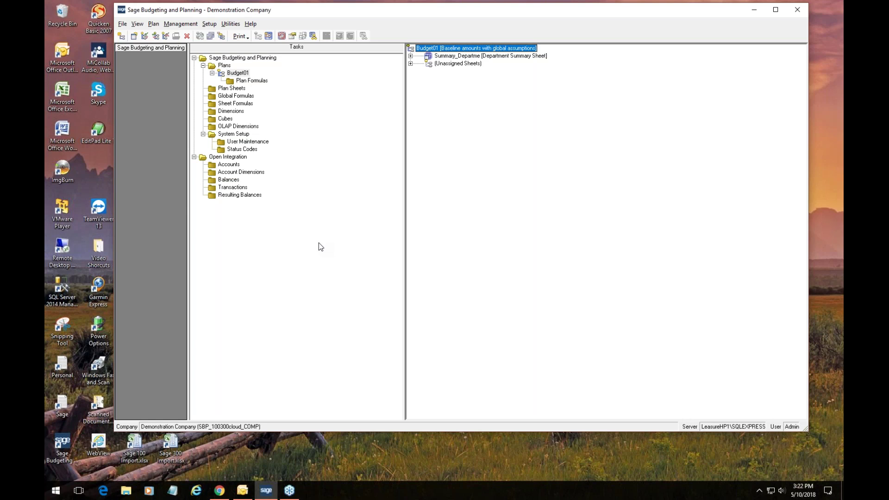
click(797, 13)
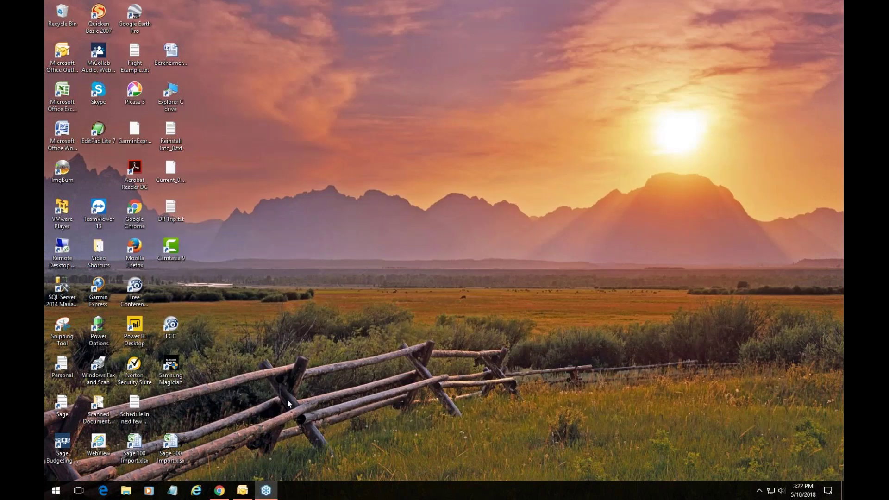
double_click(62, 446)
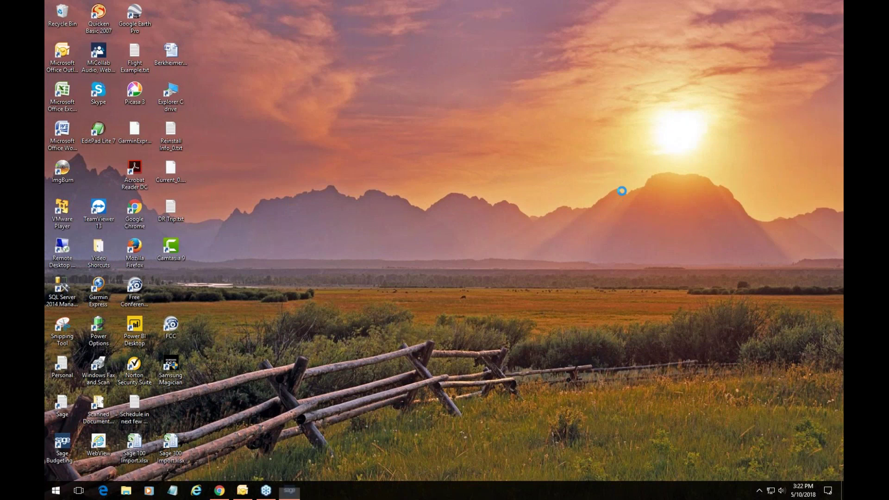
click(543, 273)
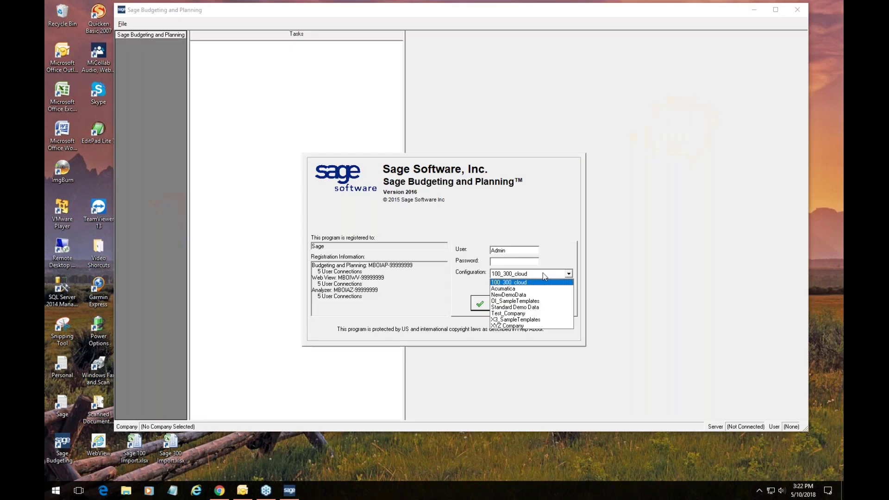
click(526, 295)
Step: Enter the Admin account password and sign in to the NewDemoData configuration, re-entering the password after a rejected attempt
click(521, 262)
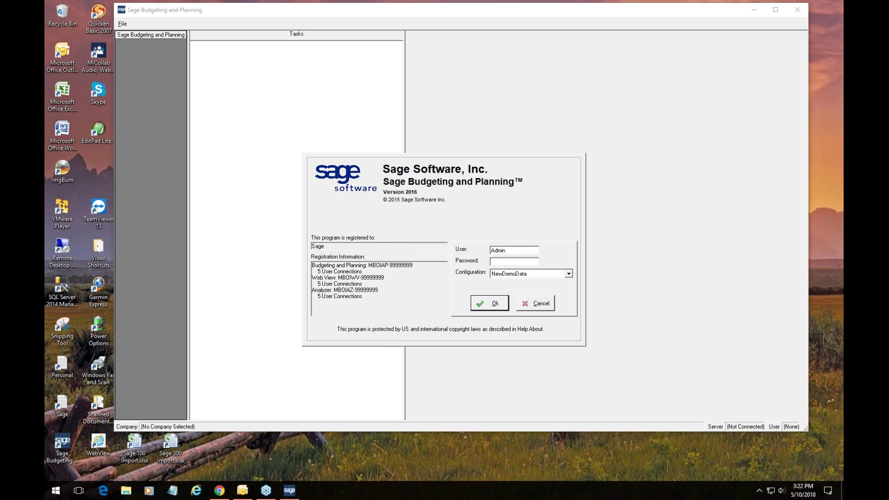
text(********)
key(Return)
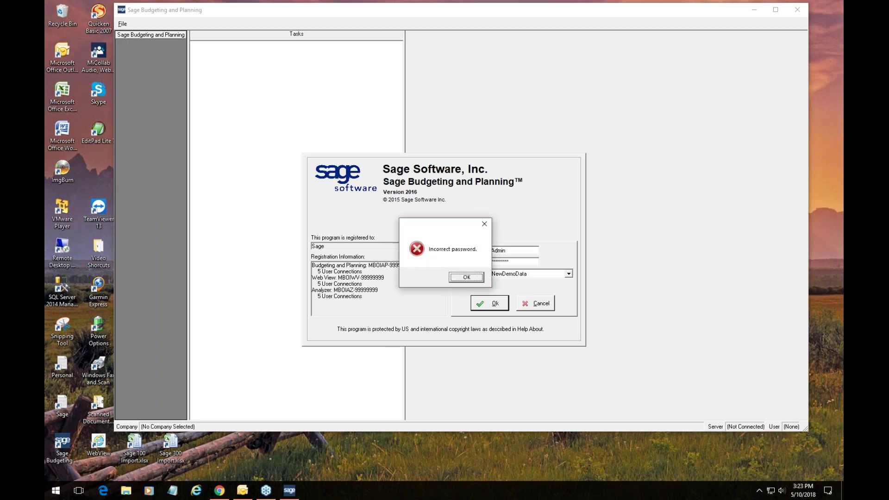
click(465, 277)
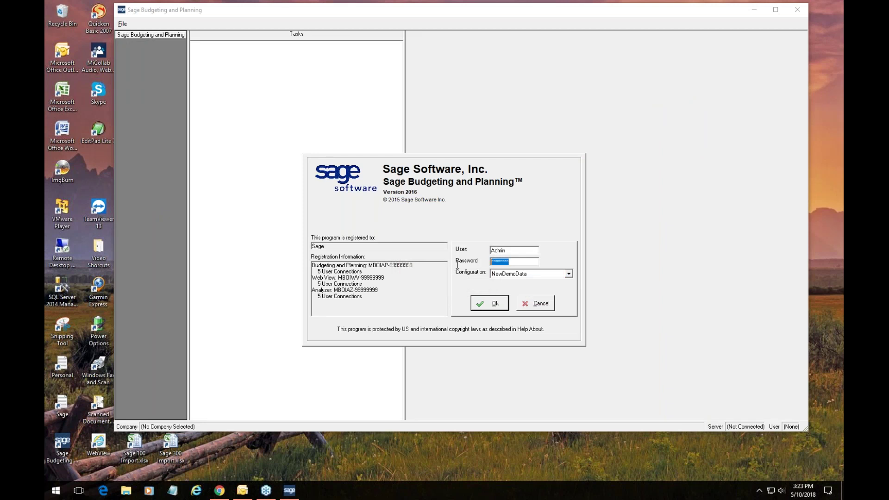
text(********)
key(Return)
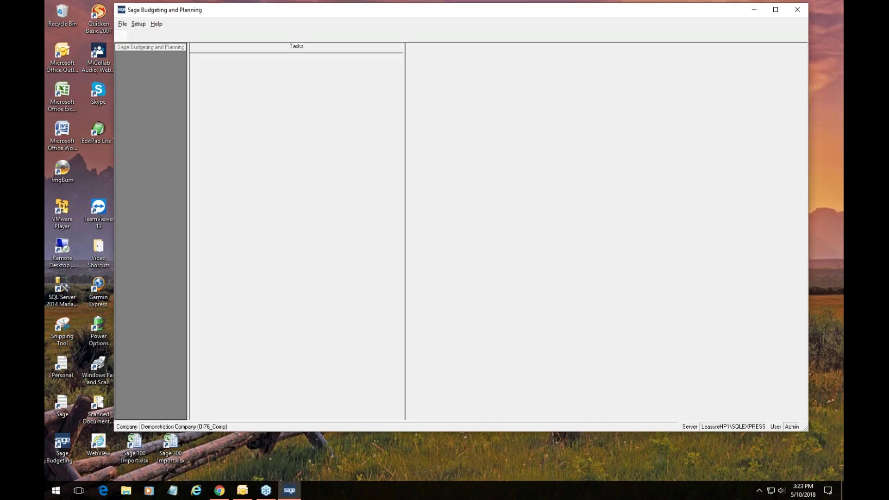